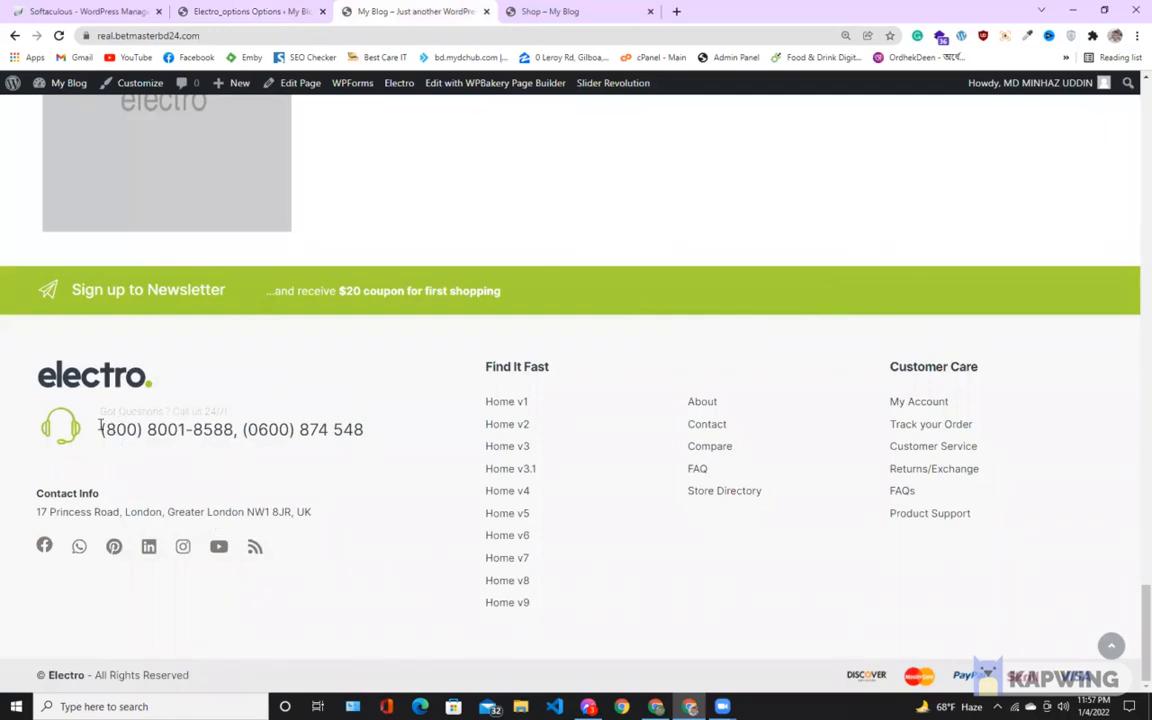
Compare the contact details and link columns in the live site's footer with the Electro theme's footer options
left_click_drag(105, 429, 353, 432)
left_click(378, 444)
left_click_drag(464, 364, 995, 537)
left_click(310, 318)
left_click(233, 8)
scroll(507, 473, "down", 7)
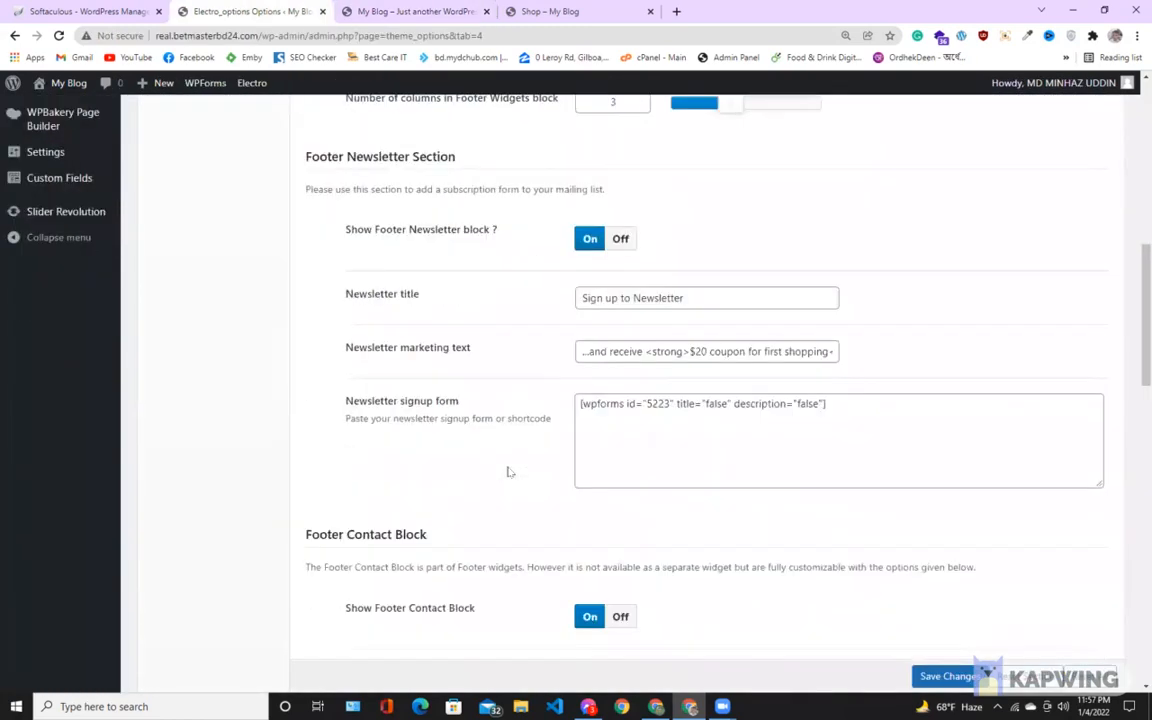
scroll(507, 471, "down", 7)
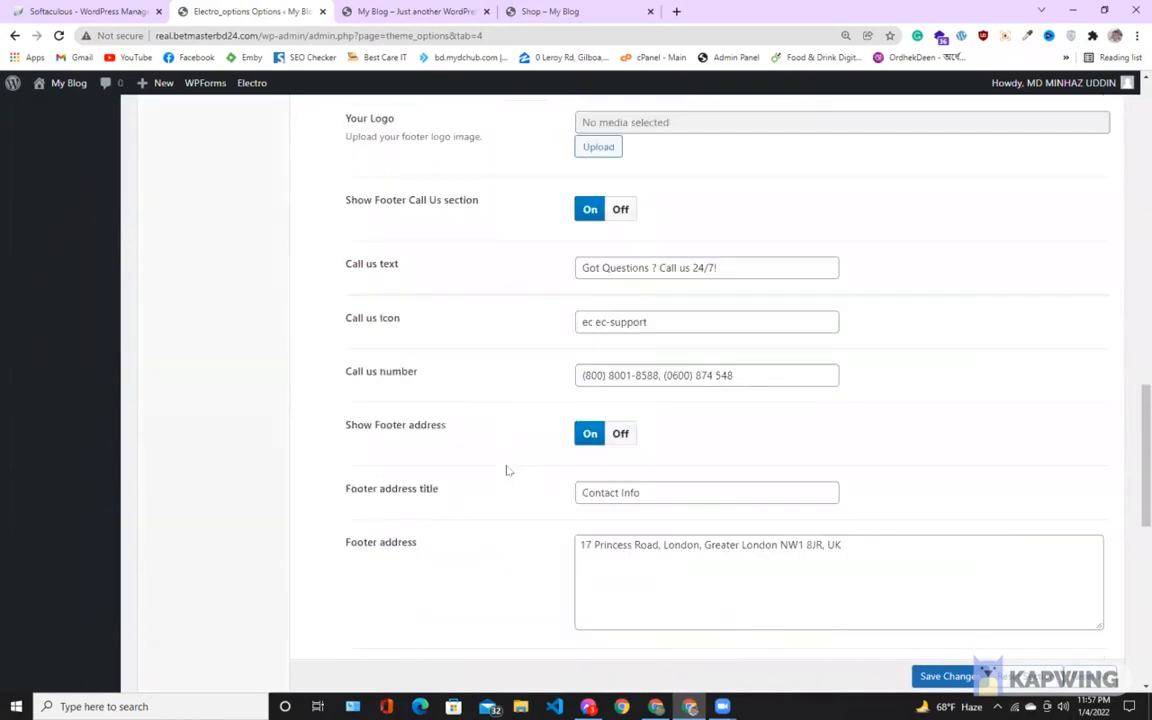
scroll(507, 471, "down", 3)
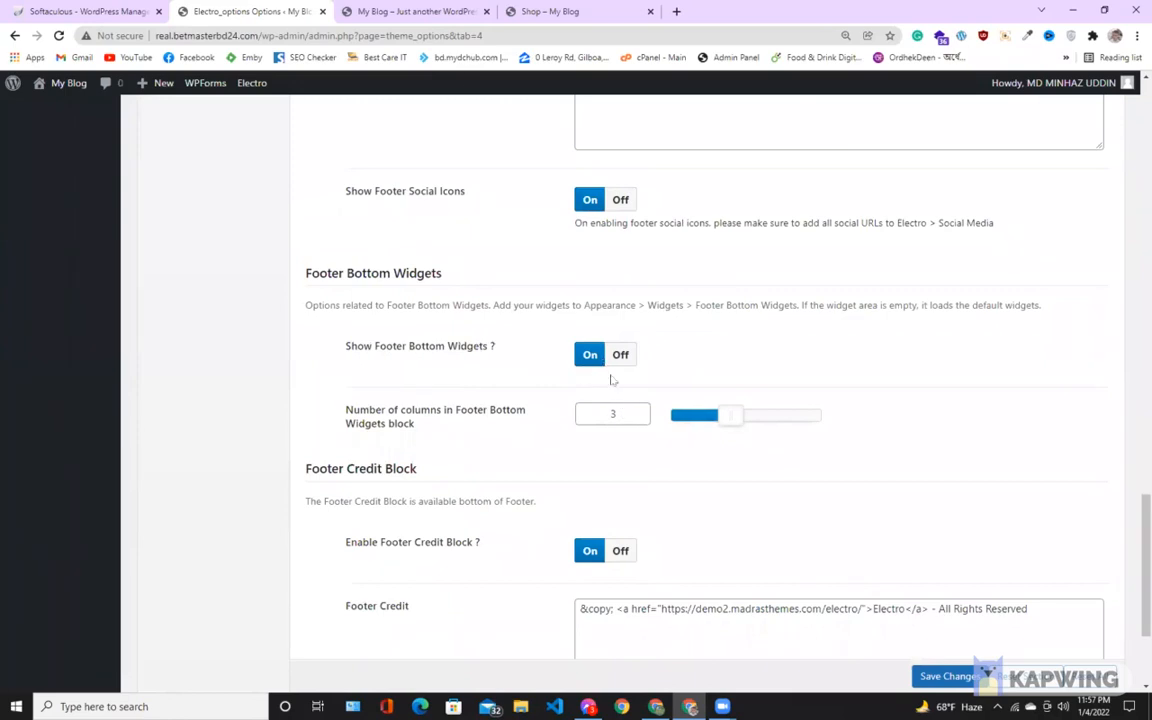
left_click(420, 11)
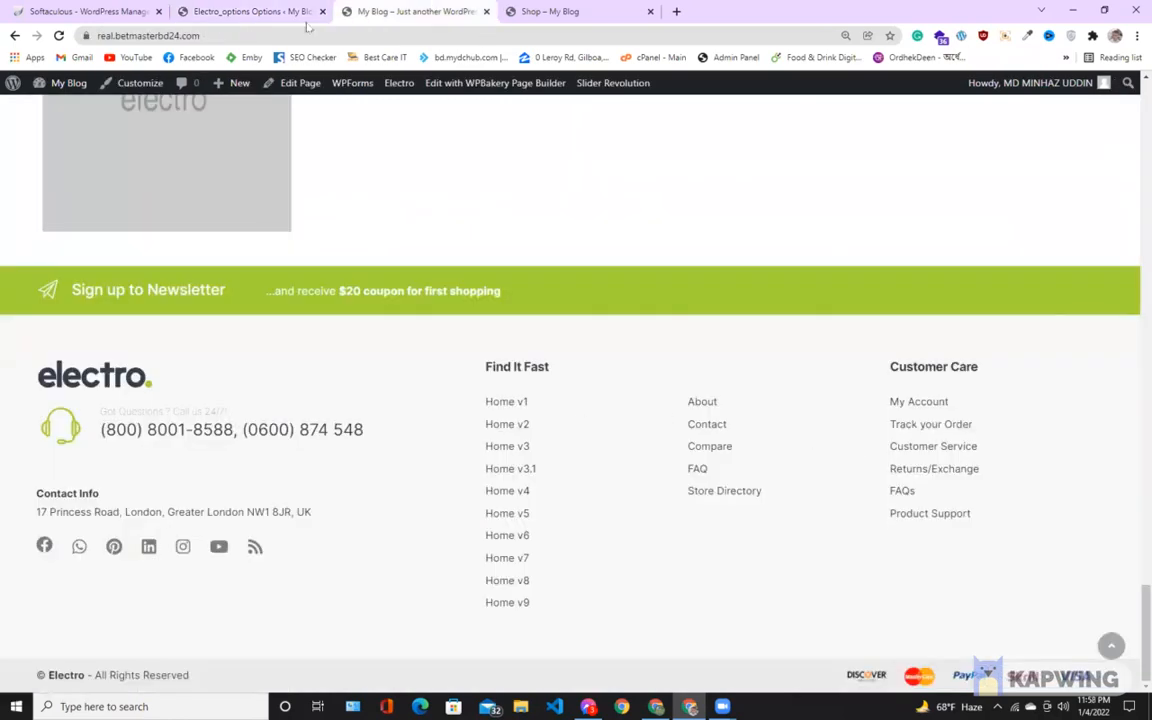
Go from the theme options to the Widgets page and expand the Find It Fast navigation menu under Footer Bottom Widgets
left_click(250, 8)
scroll(420, 365, "up", 15)
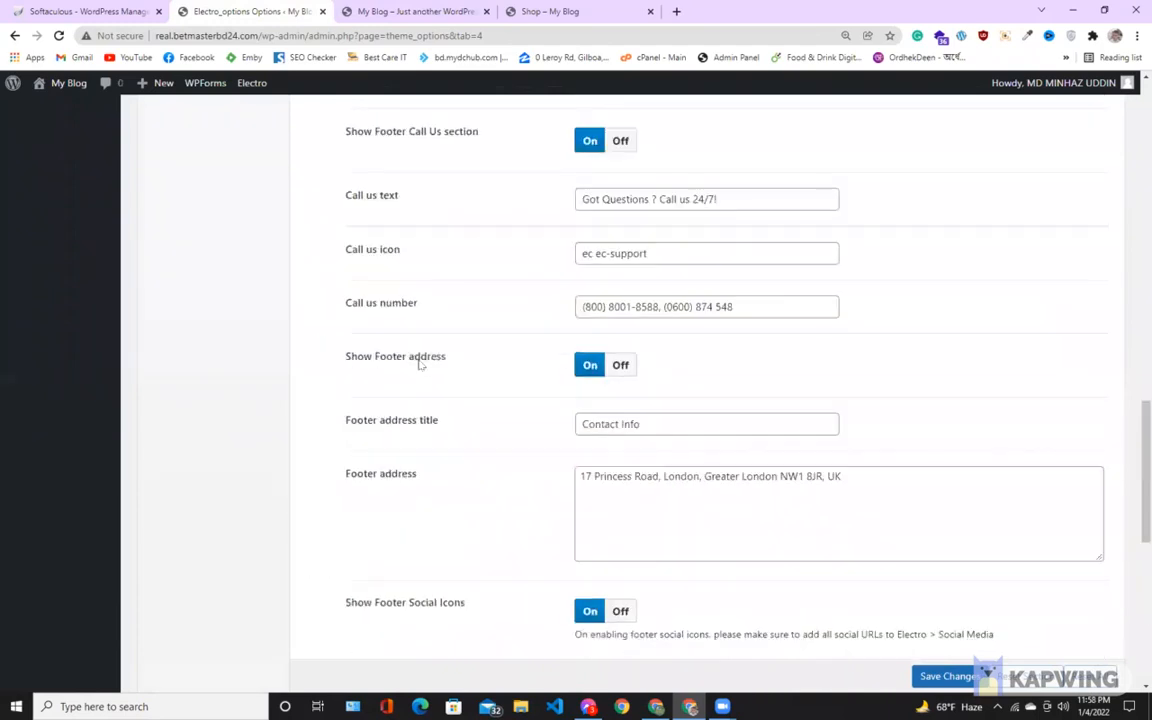
scroll(418, 460, "up", 3)
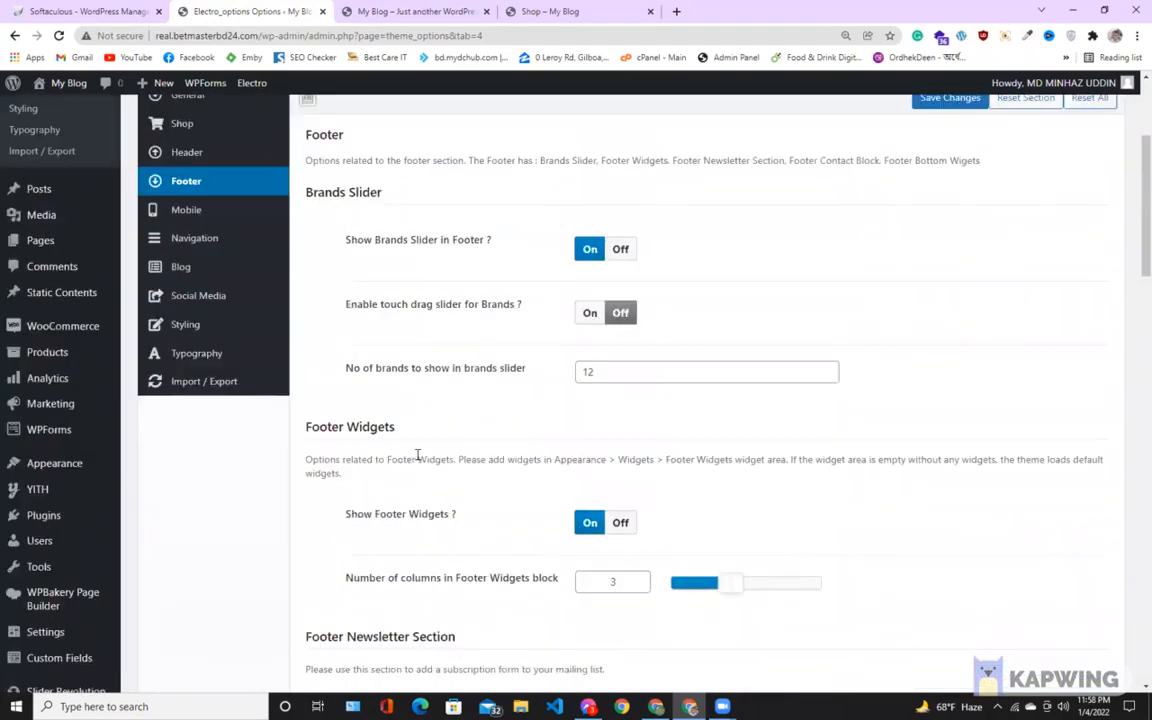
mouse_move(62, 464)
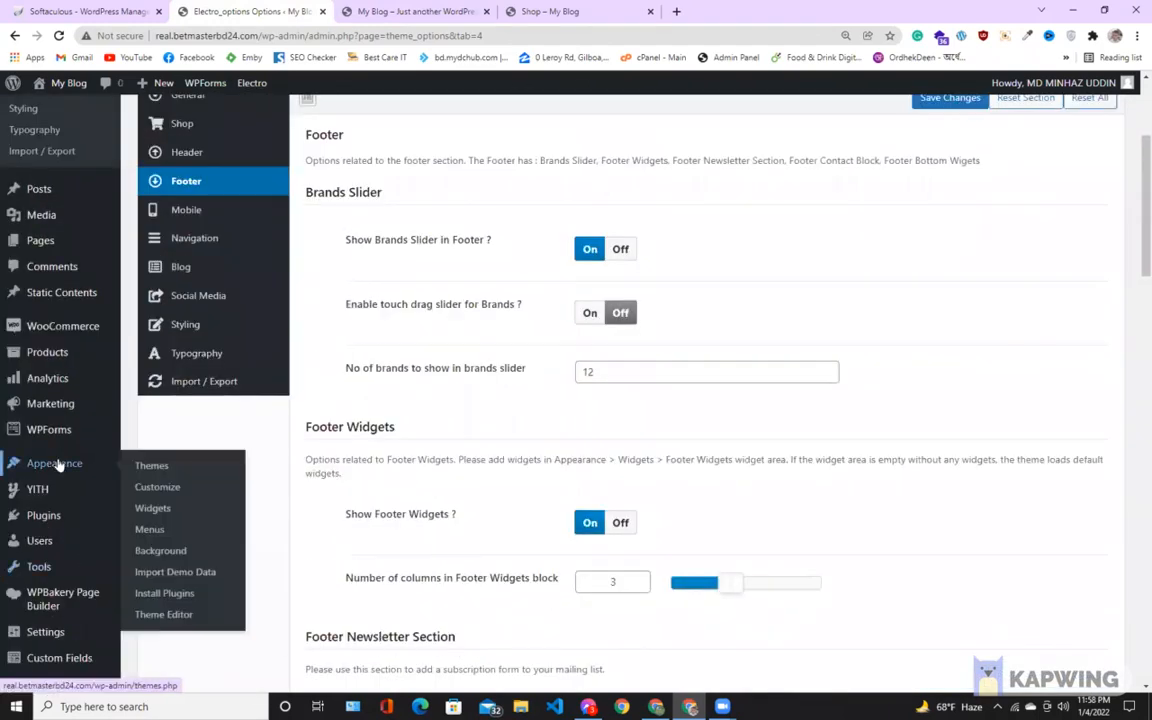
left_click(170, 510)
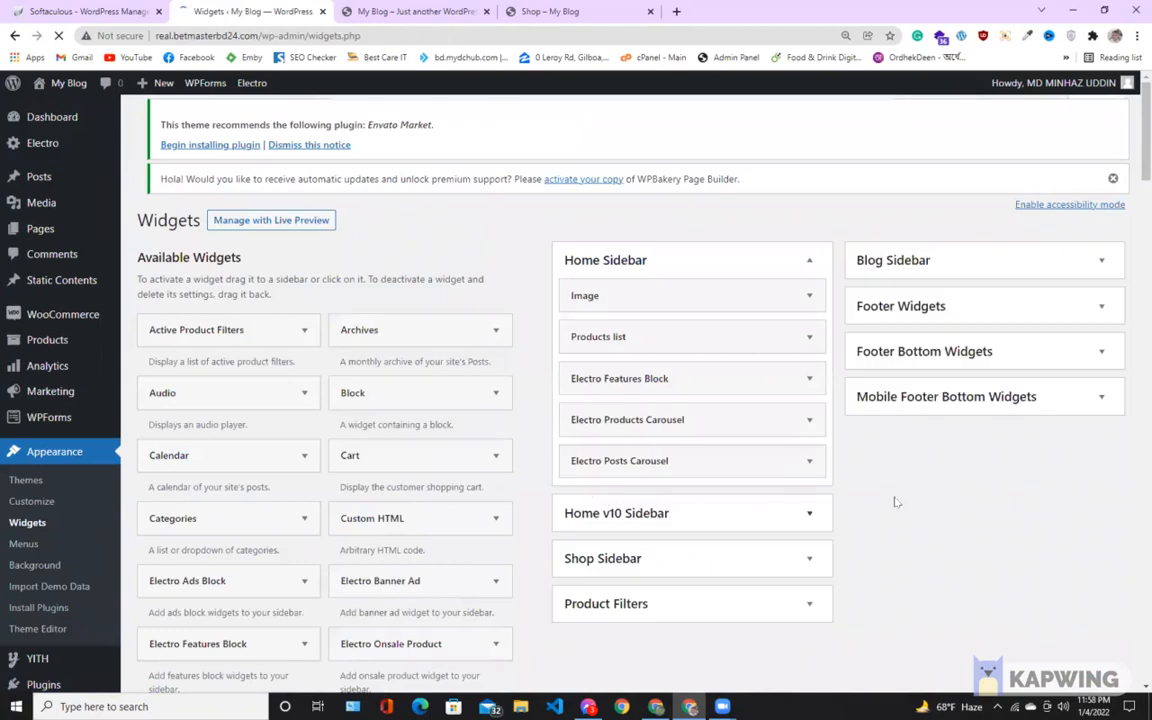
left_click(1101, 365)
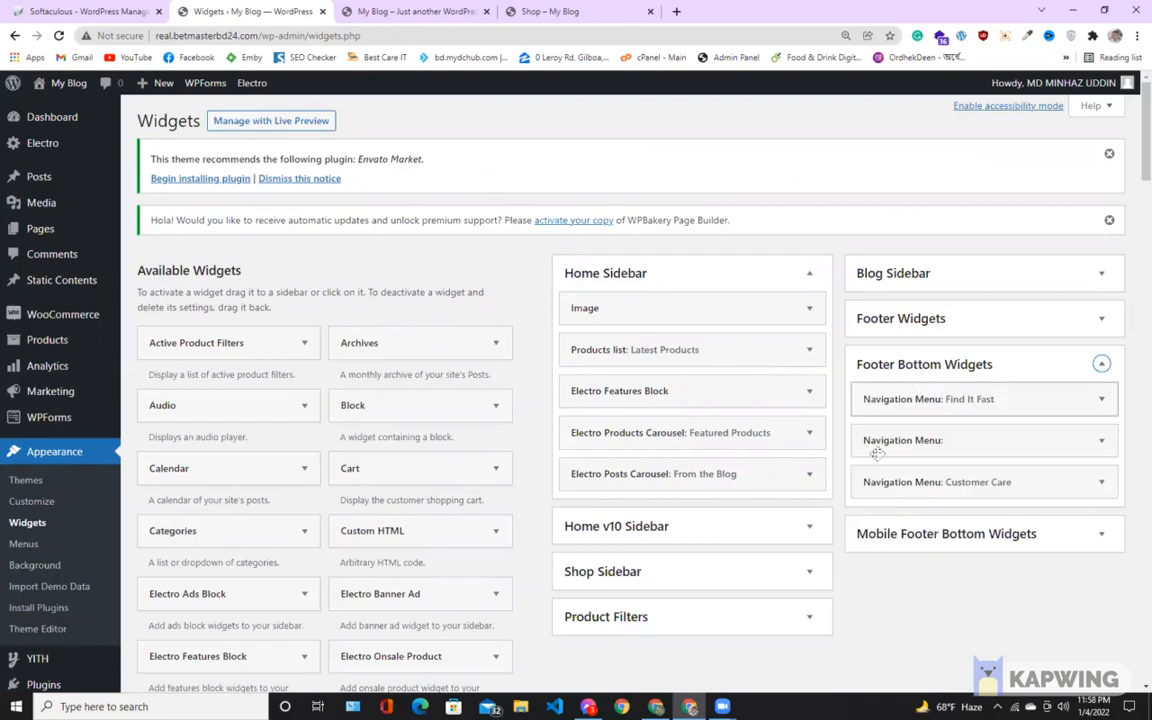
left_click(1103, 400)
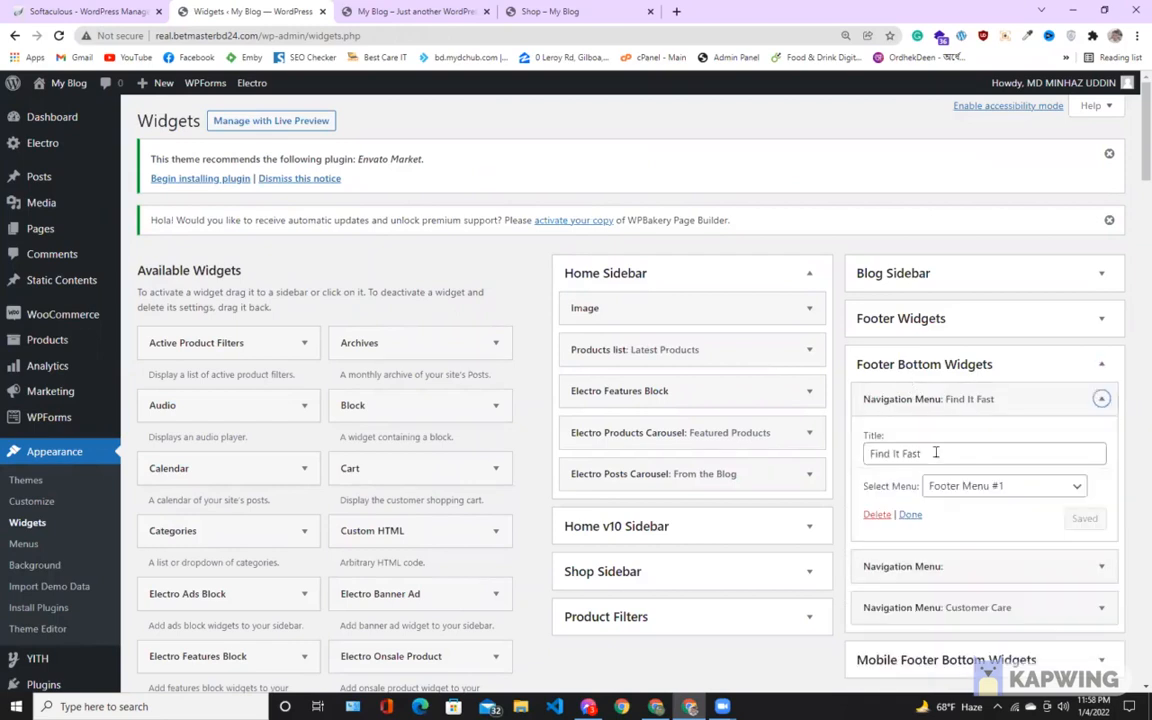
Locate the Find It Fast heading in the live footer and change its widget title to "important pages"
left_click(393, 10)
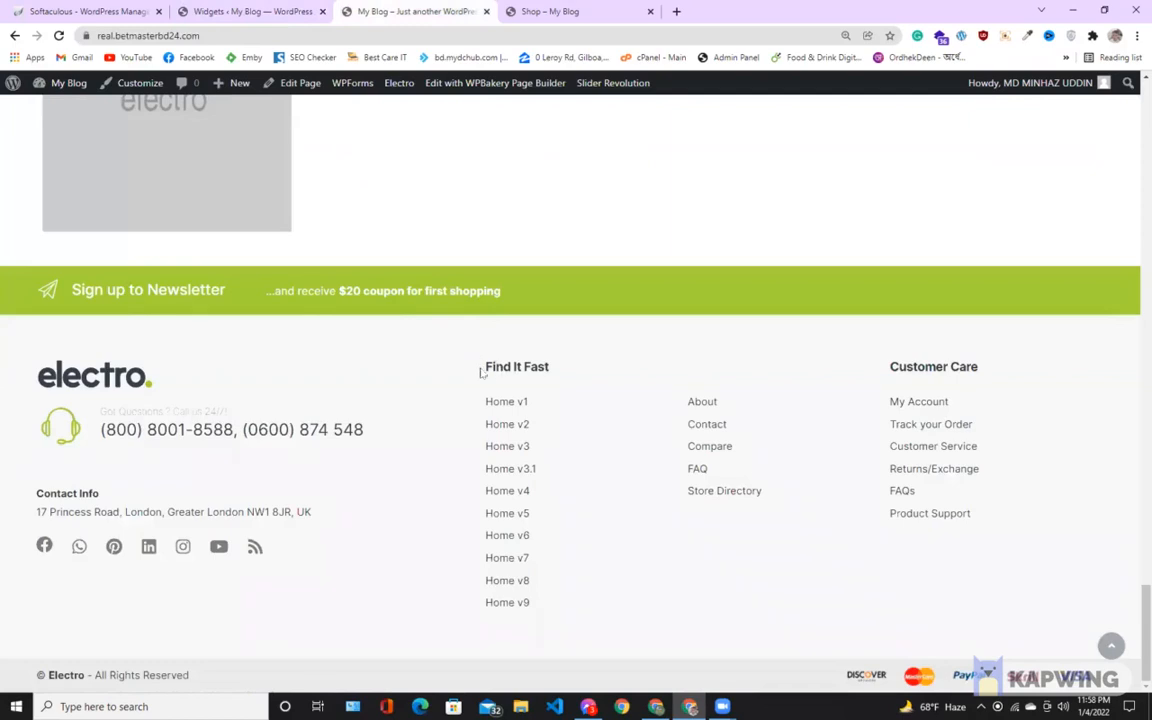
triple_click(552, 370)
left_click(215, 11)
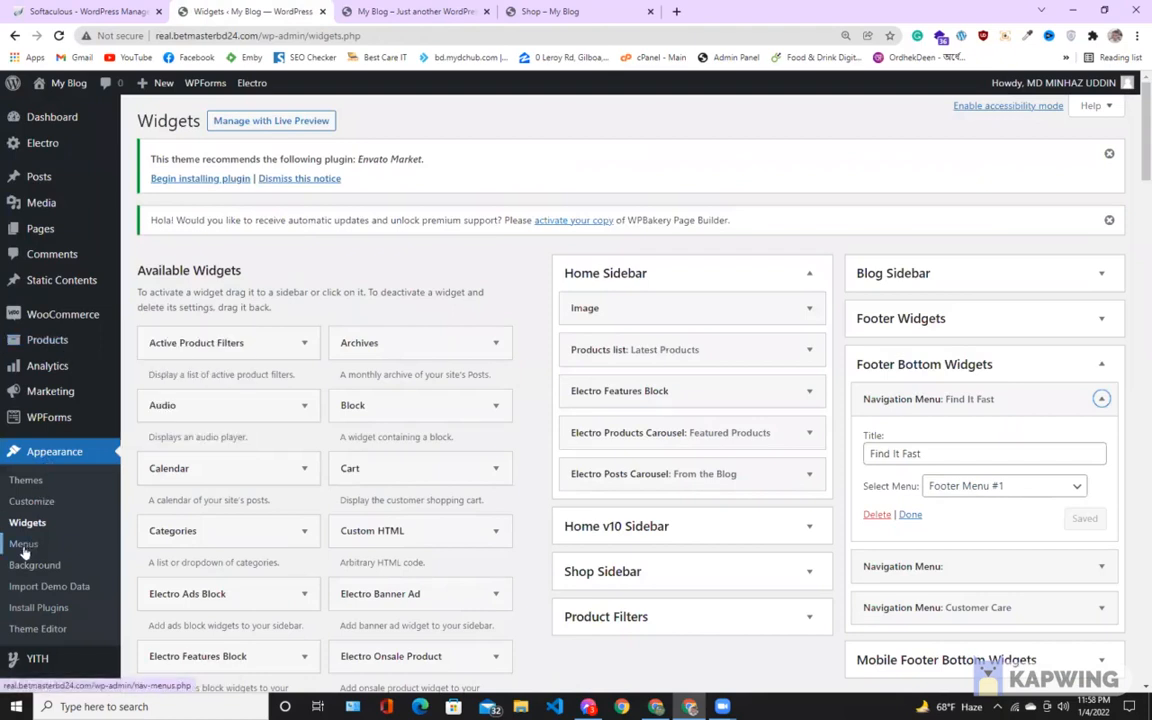
left_click(392, 11)
left_click(252, 11)
left_click(946, 455)
key("ctrl+a")
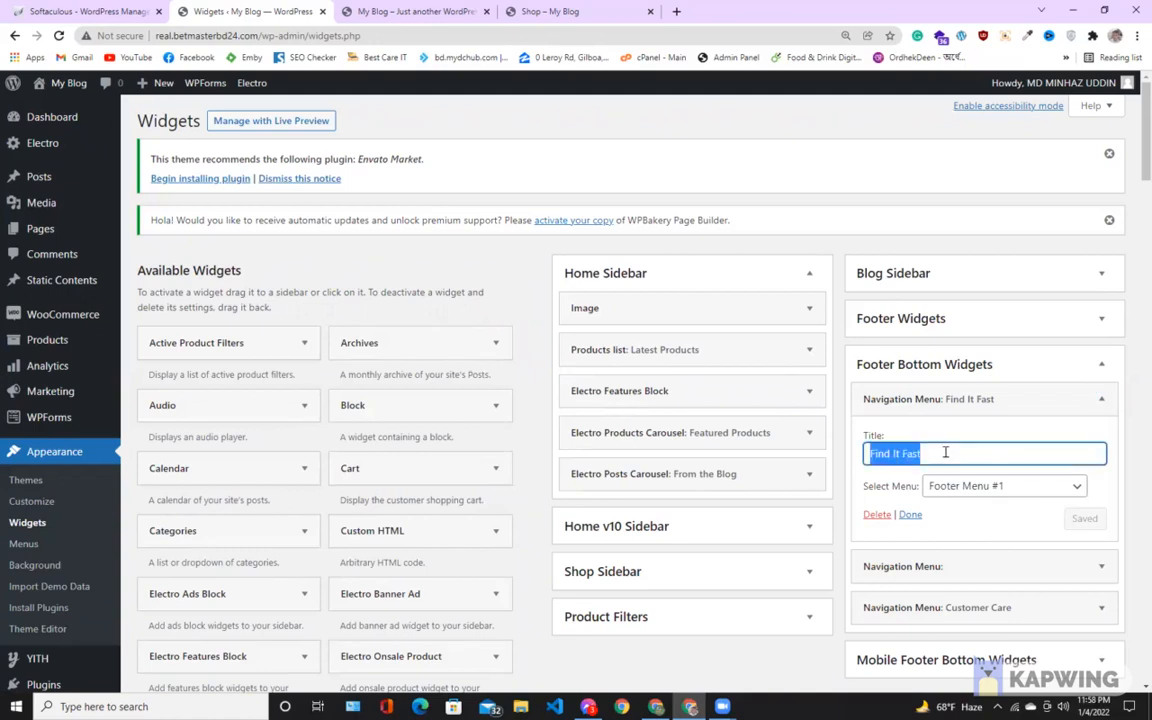
type("importa")
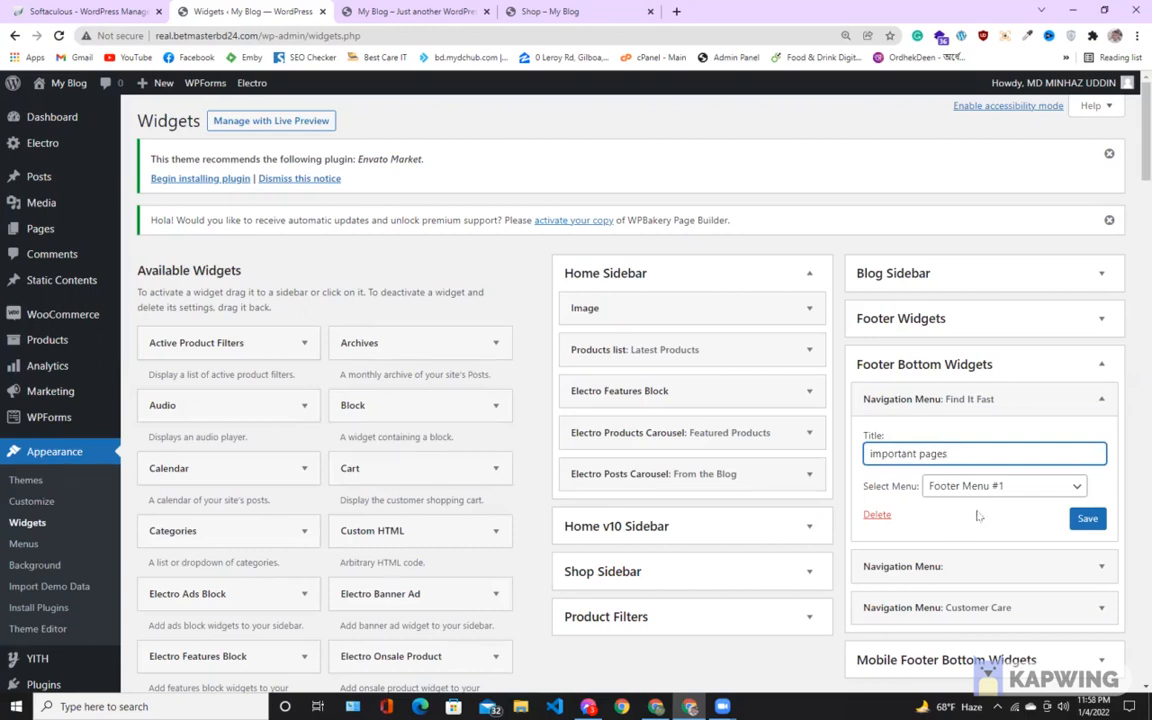
Assign the Secondary Nav menu to the important pages widget, save it and collapse its settings
left_click(1036, 486)
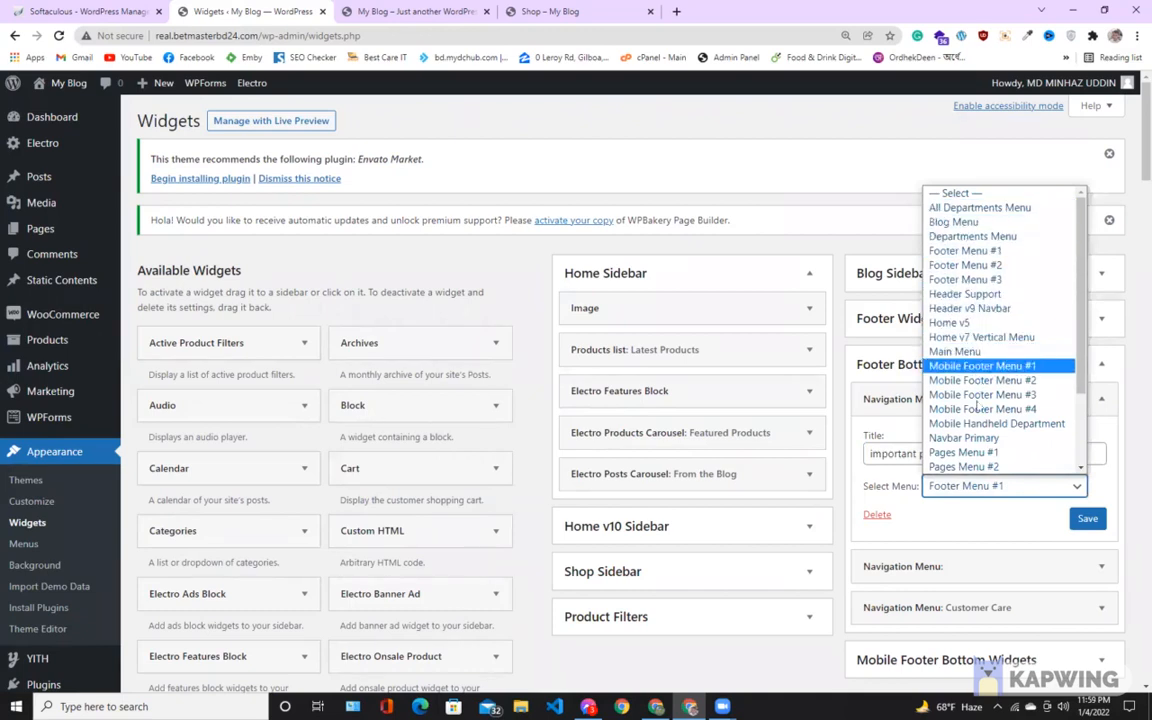
scroll(1007, 437, "down", 1)
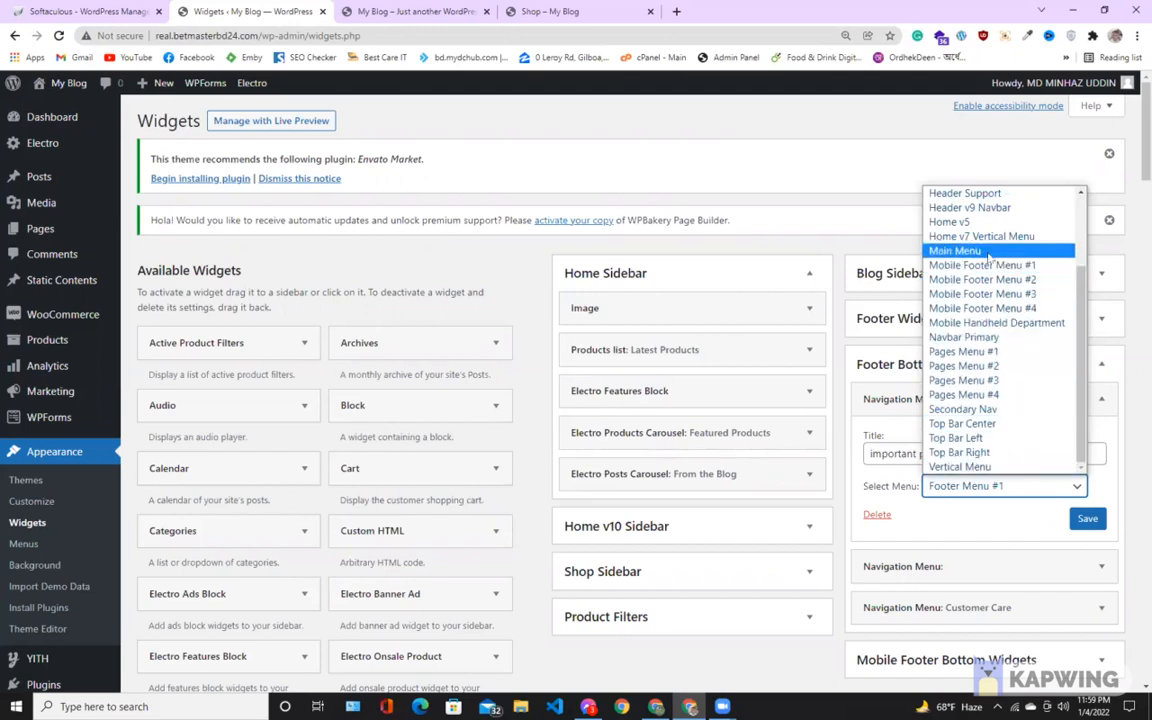
scroll(990, 335, "up", 2)
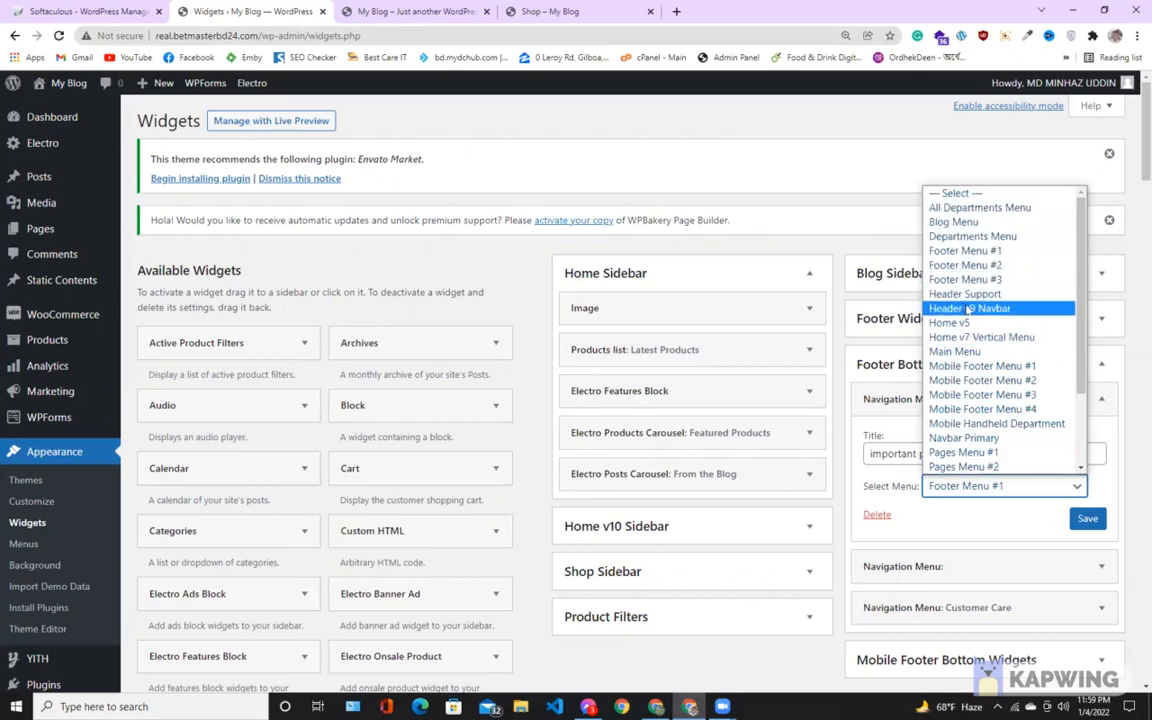
scroll(962, 300, "down", 3)
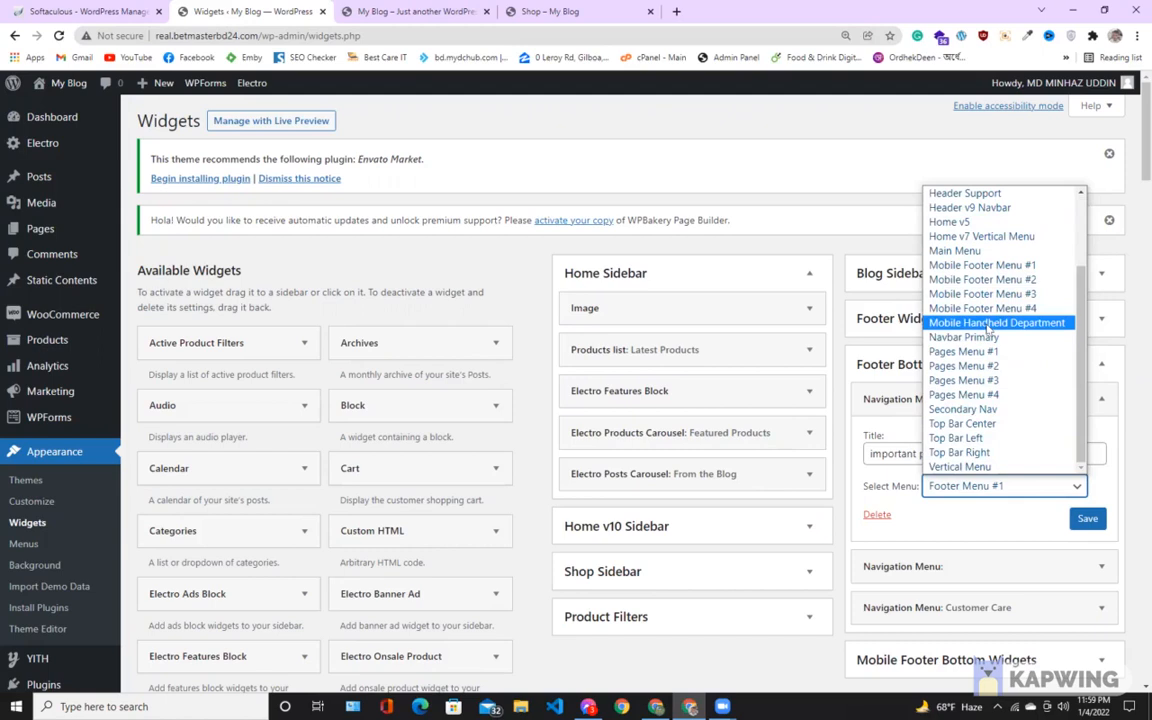
left_click(1005, 410)
left_click(1088, 519)
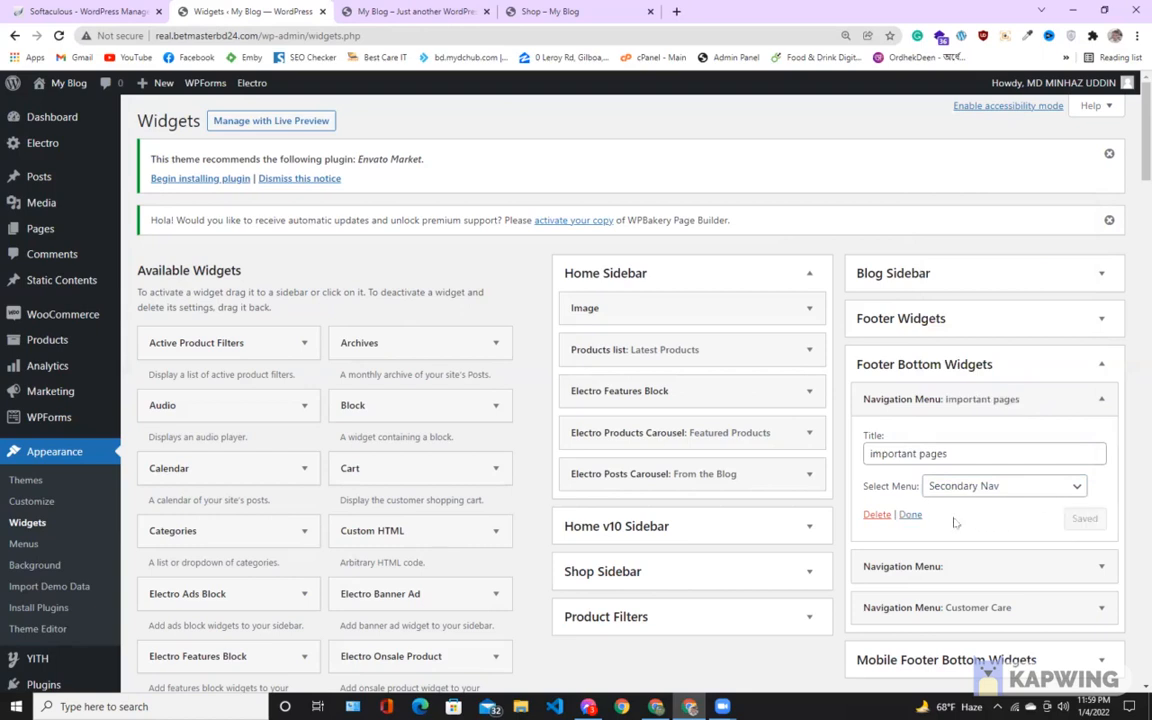
left_click(909, 514)
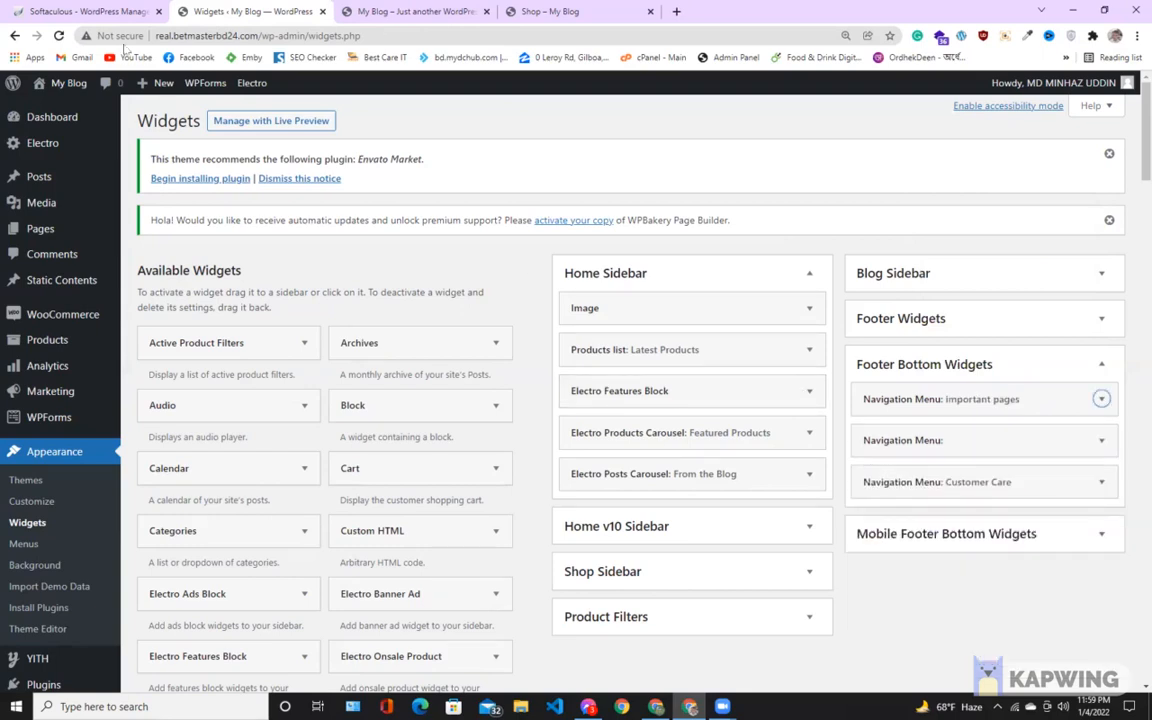
Reload the live homepage and check the retitled link column in its footer
key("ctrl+Tab")
left_click(58, 35)
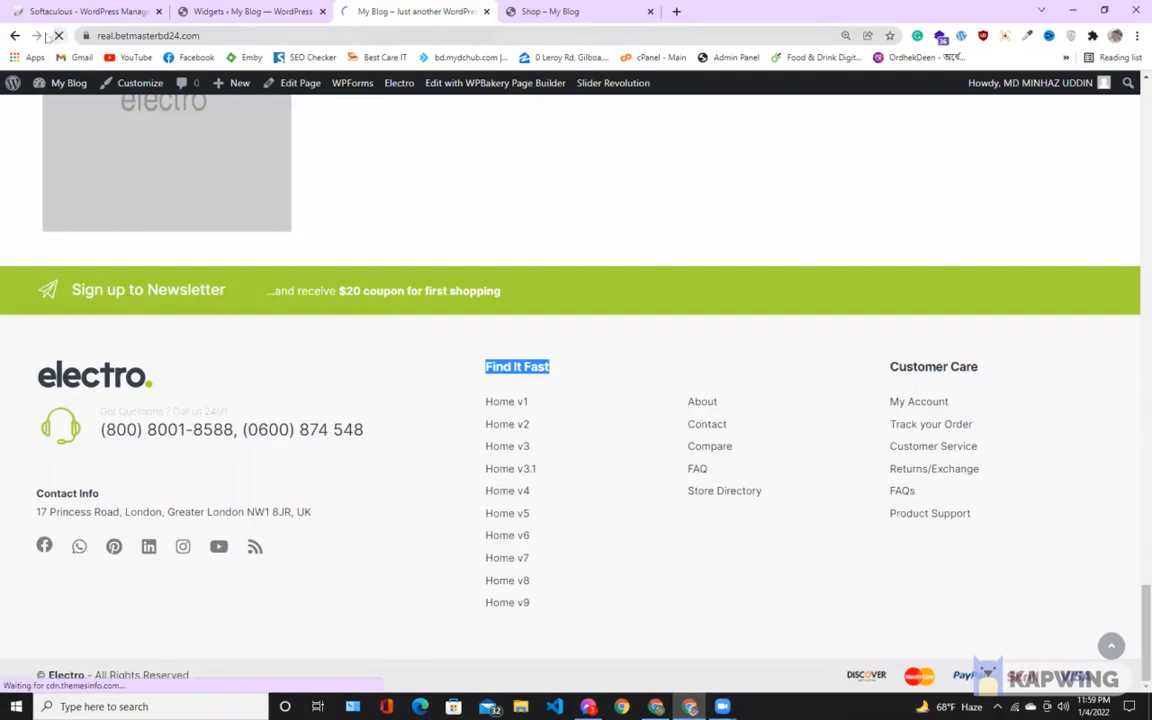
scroll(265, 397, "down", 20)
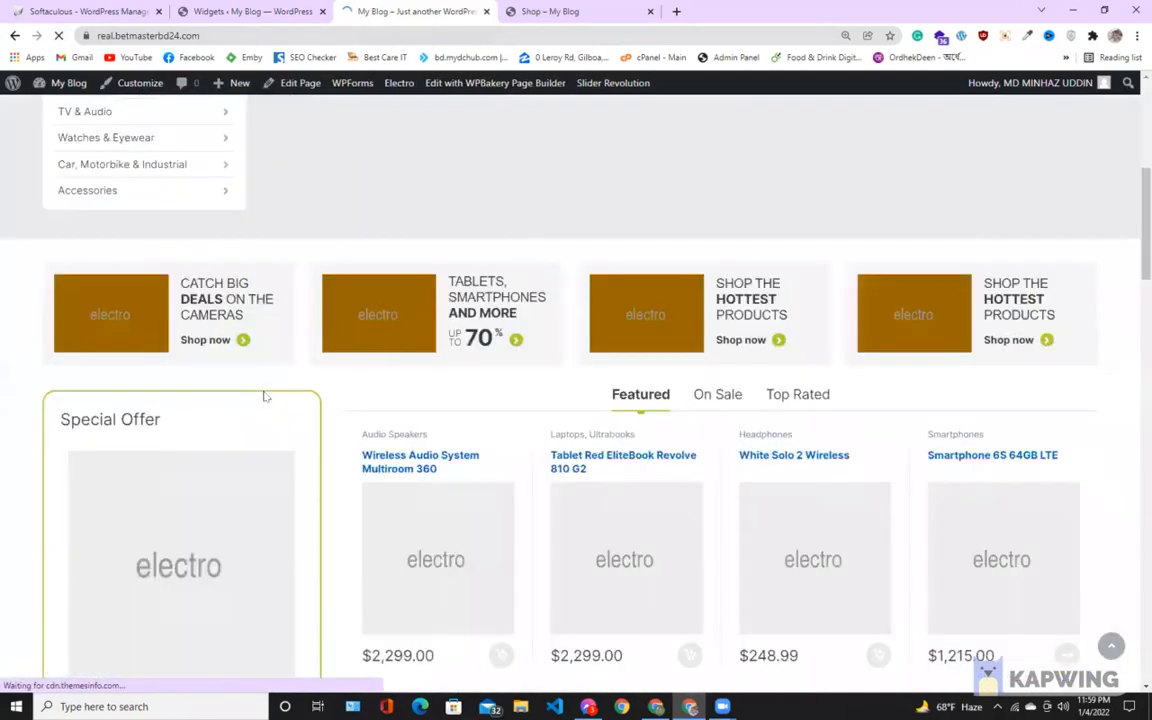
scroll(268, 398, "down", 1)
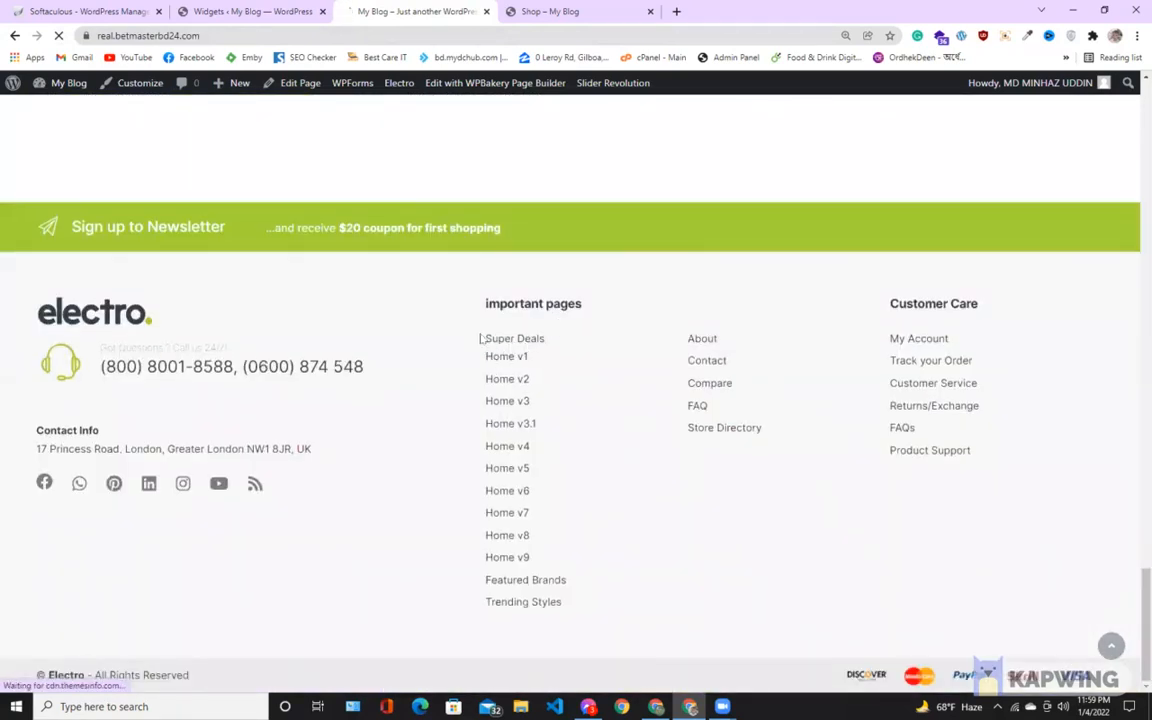
left_click_drag(478, 337, 603, 626)
left_click(346, 317)
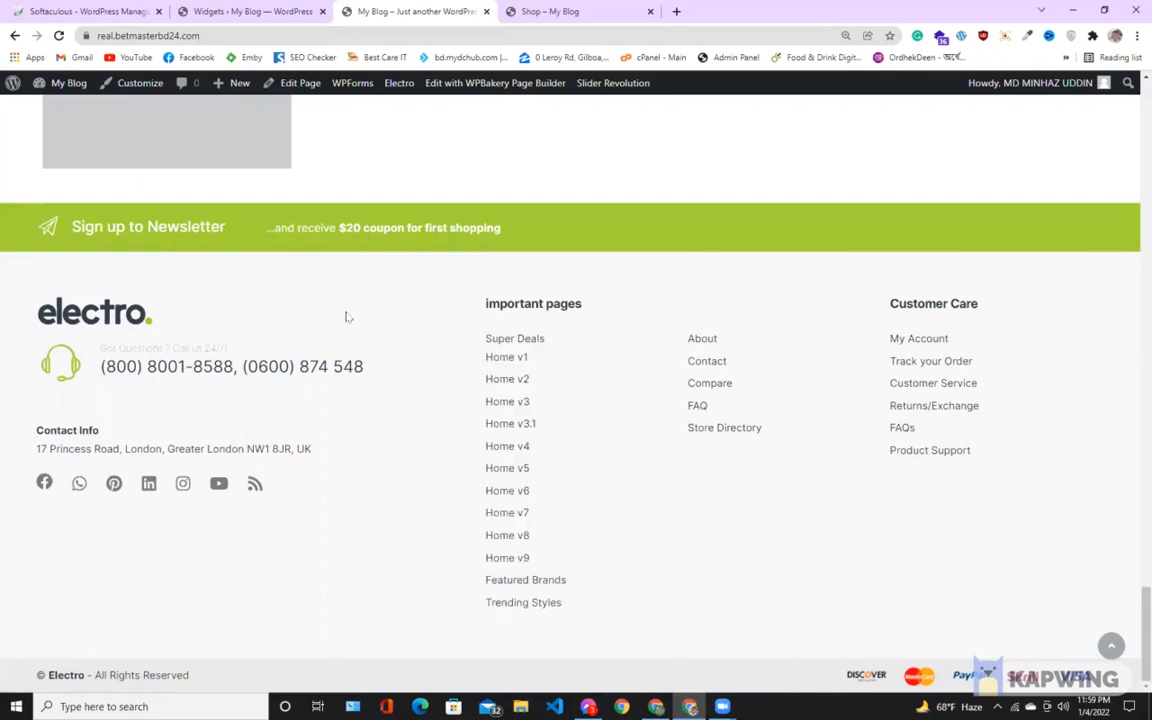
Open the Menus page in a new browser tab placed before Widgets and load the Secondary Nav menu for editing
left_click(203, 11)
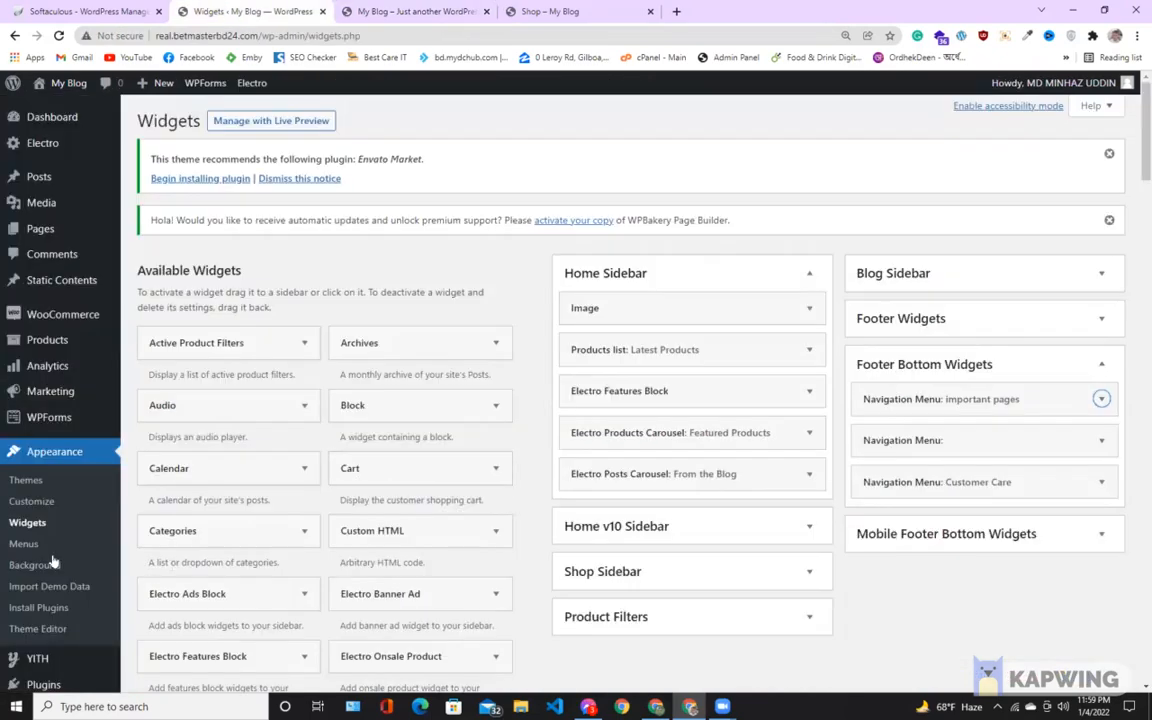
right_click(21, 548)
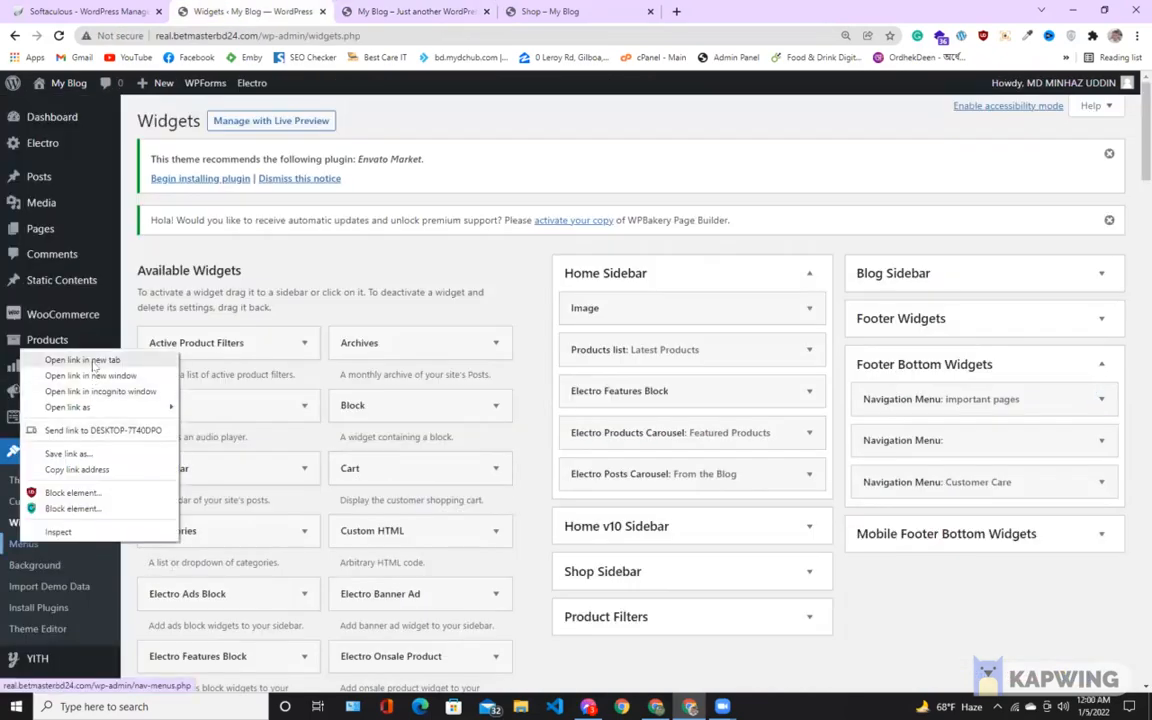
left_click(65, 357)
left_click_drag(397, 12, 241, 9)
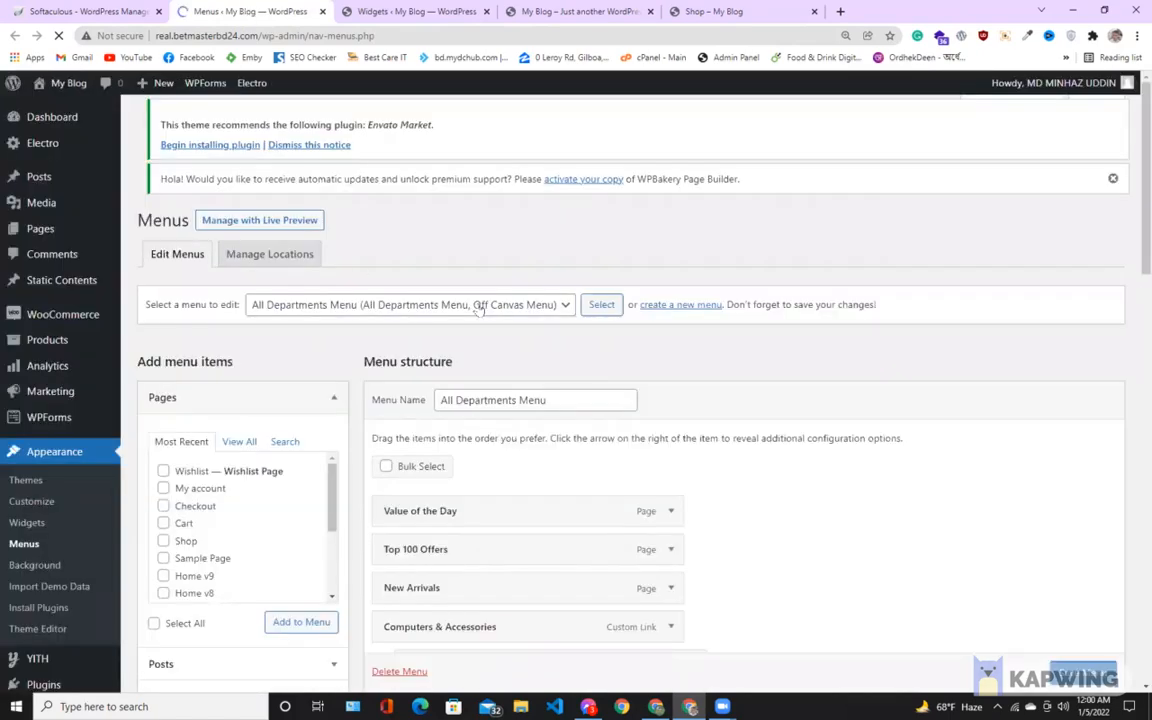
left_click(470, 316)
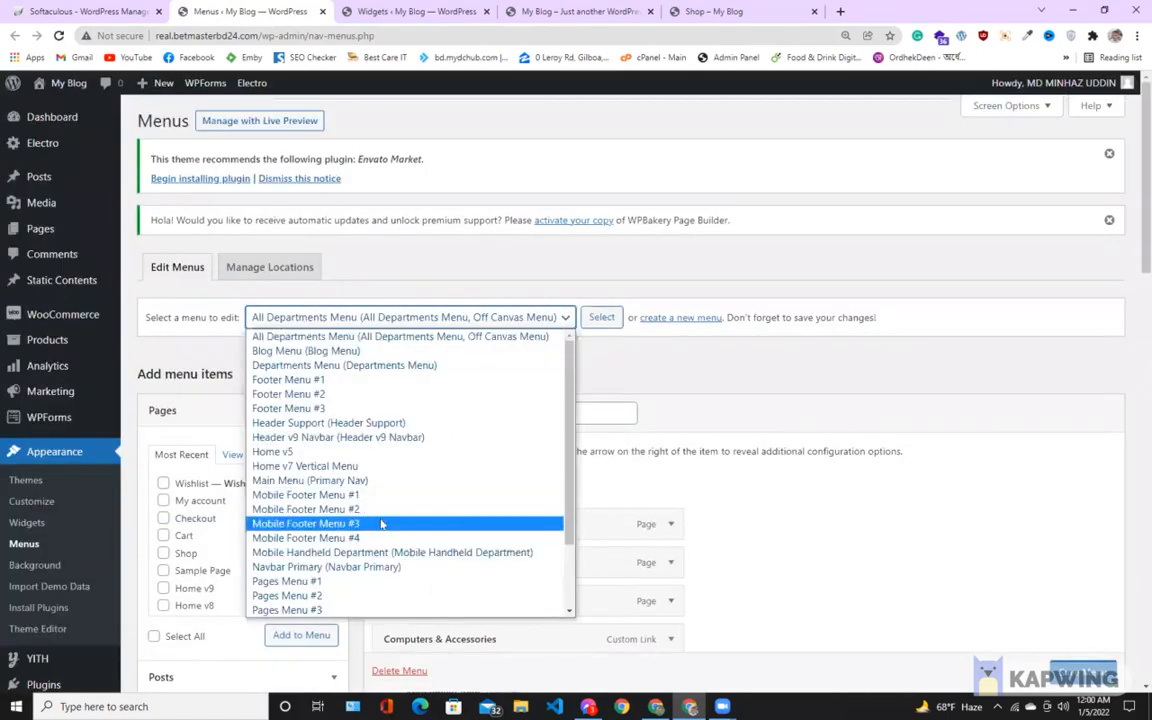
scroll(380, 522, "down", 2)
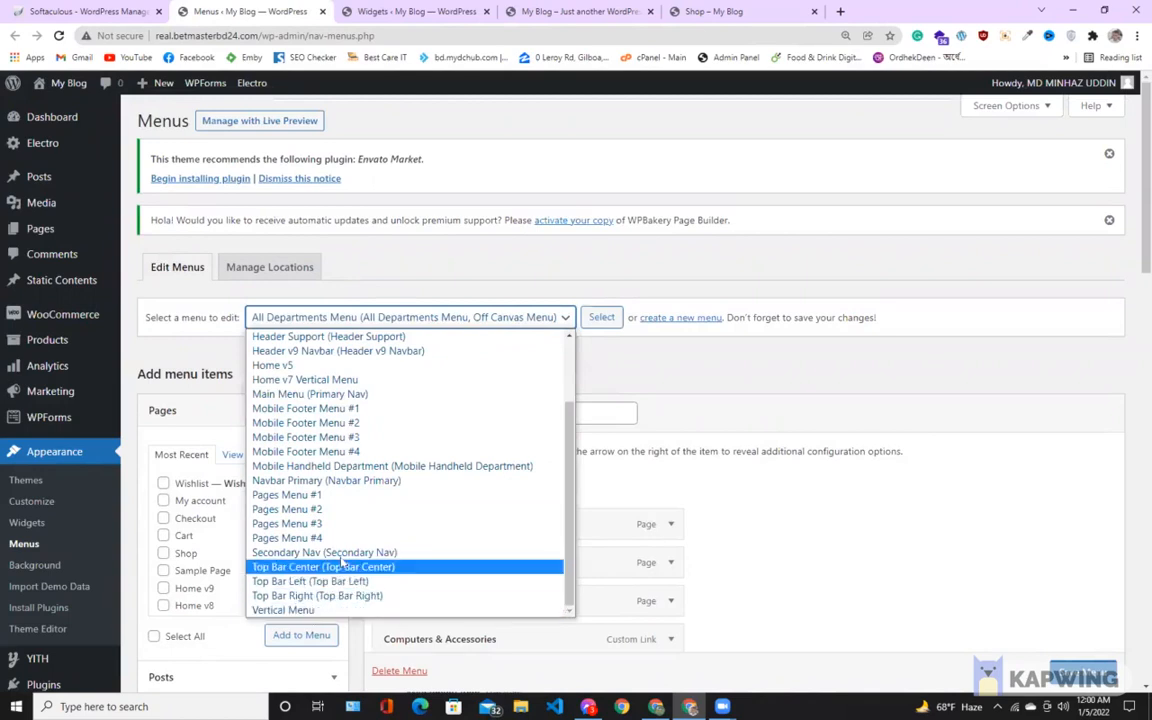
left_click(345, 551)
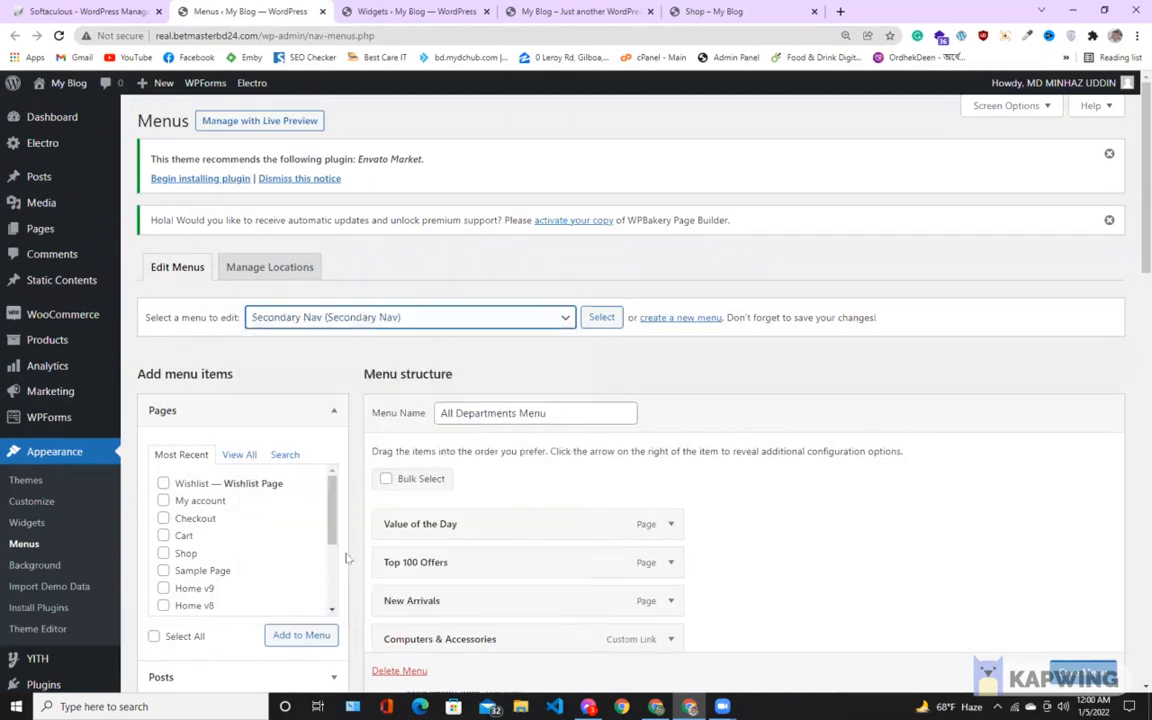
left_click(601, 318)
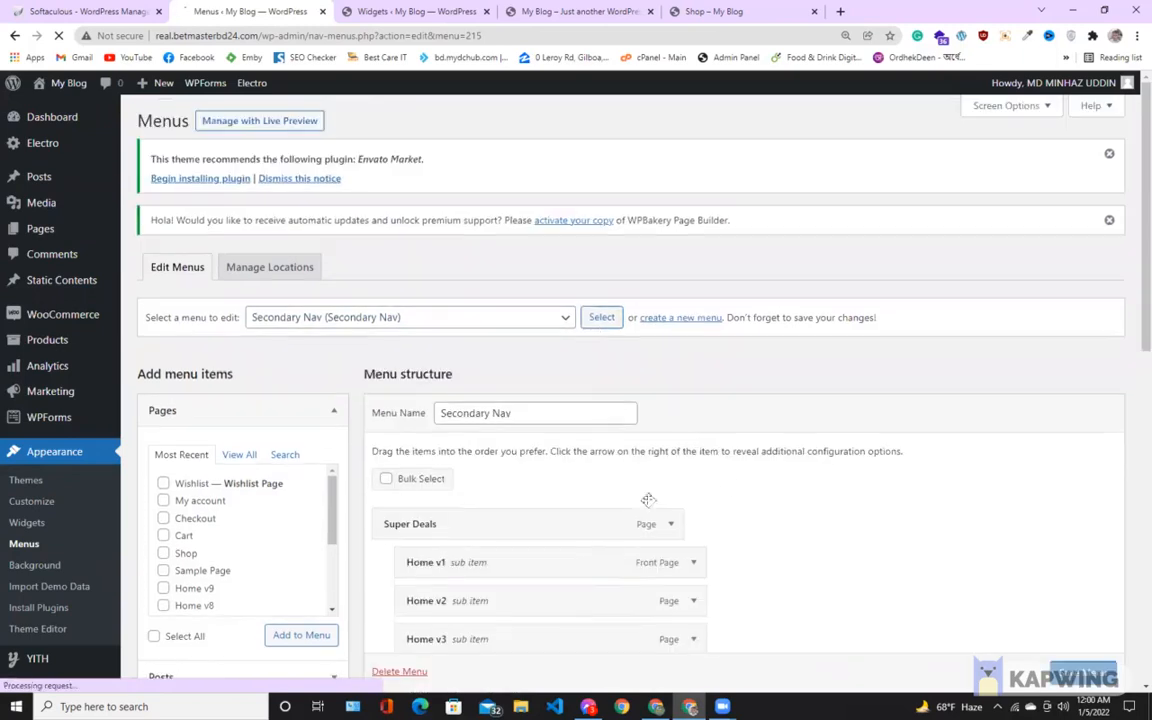
Review the items in the Secondary Nav menu structure and compare them with the important pages column on the live site
scroll(737, 482, "down", 4)
scroll(600, 420, "down", 4)
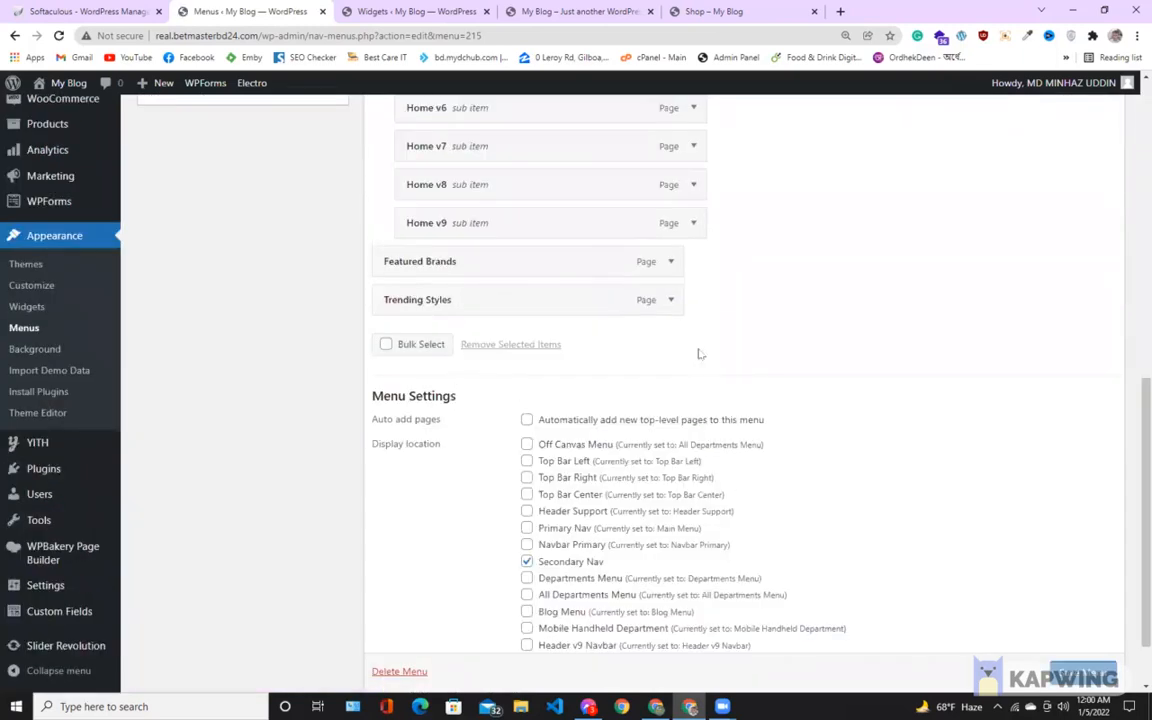
scroll(694, 355, "up", 3)
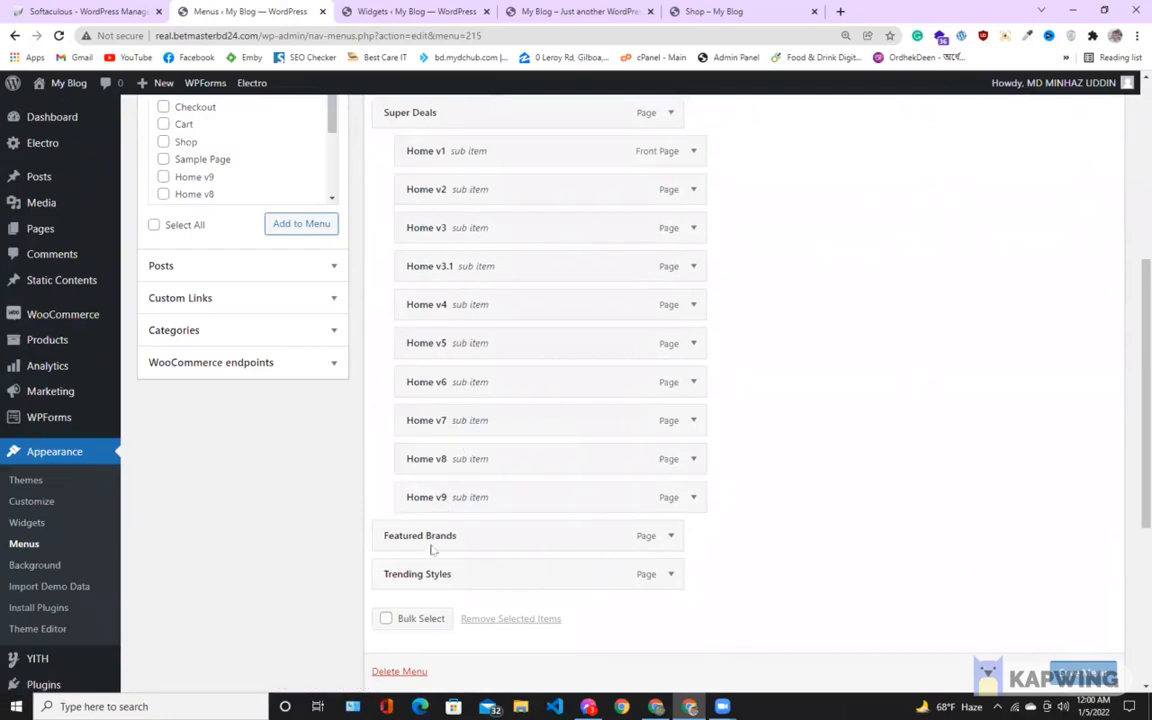
left_click(430, 12)
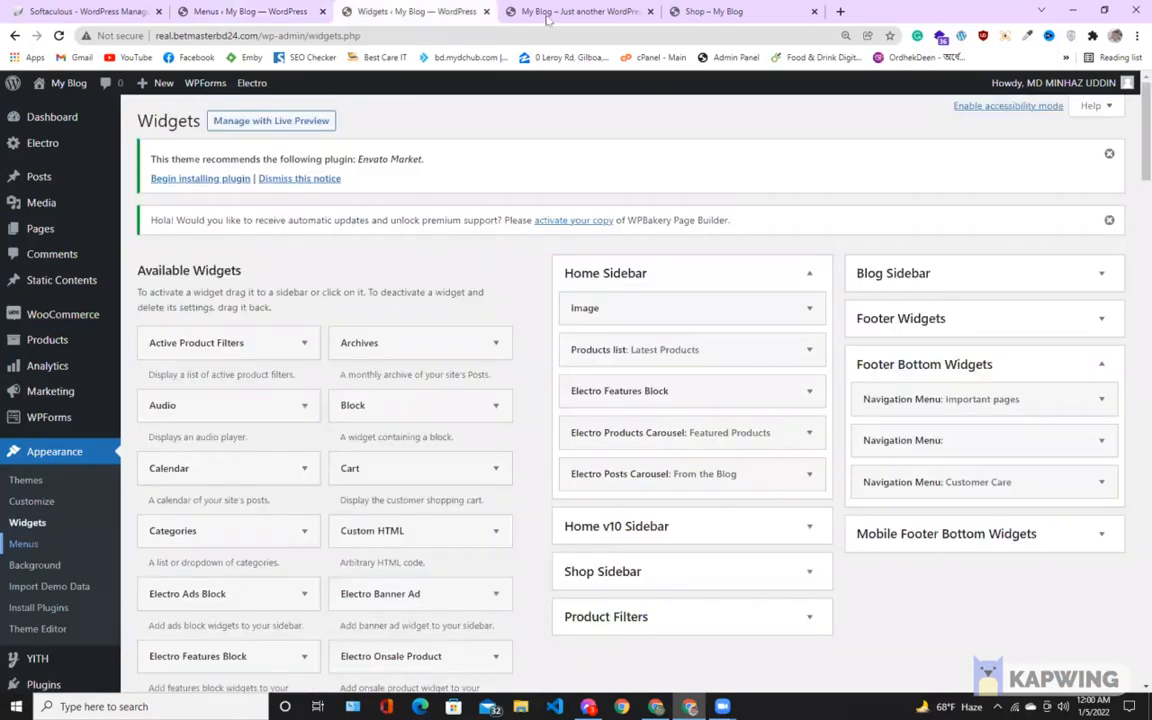
left_click(545, 14)
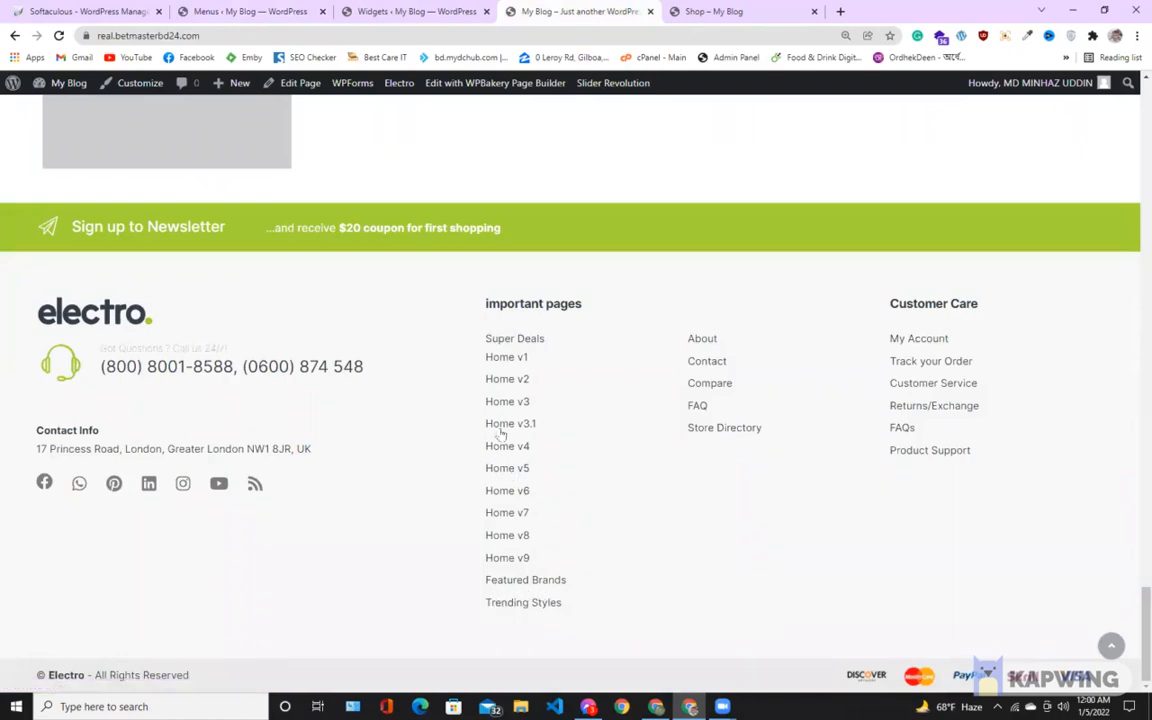
Enter About us as the title of the untitled Navigation Menu widget in Footer Bottom Widgets, checking its column on the live site
key("ctrl+shift+Tab")
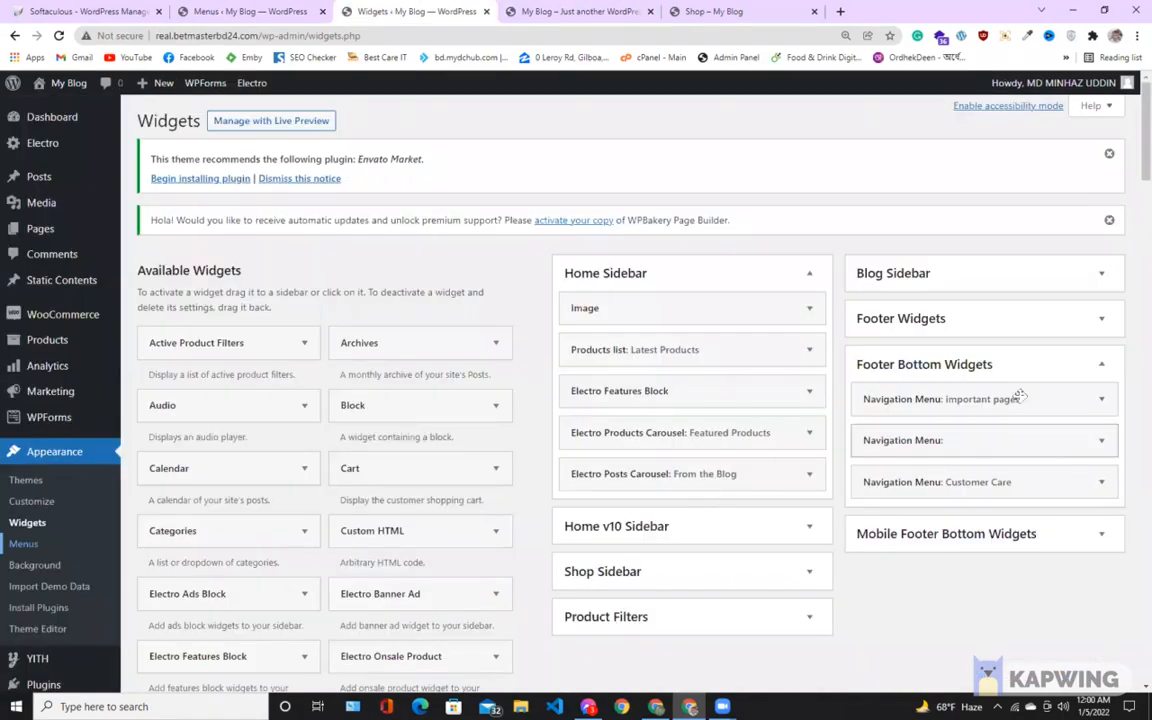
left_click(1103, 441)
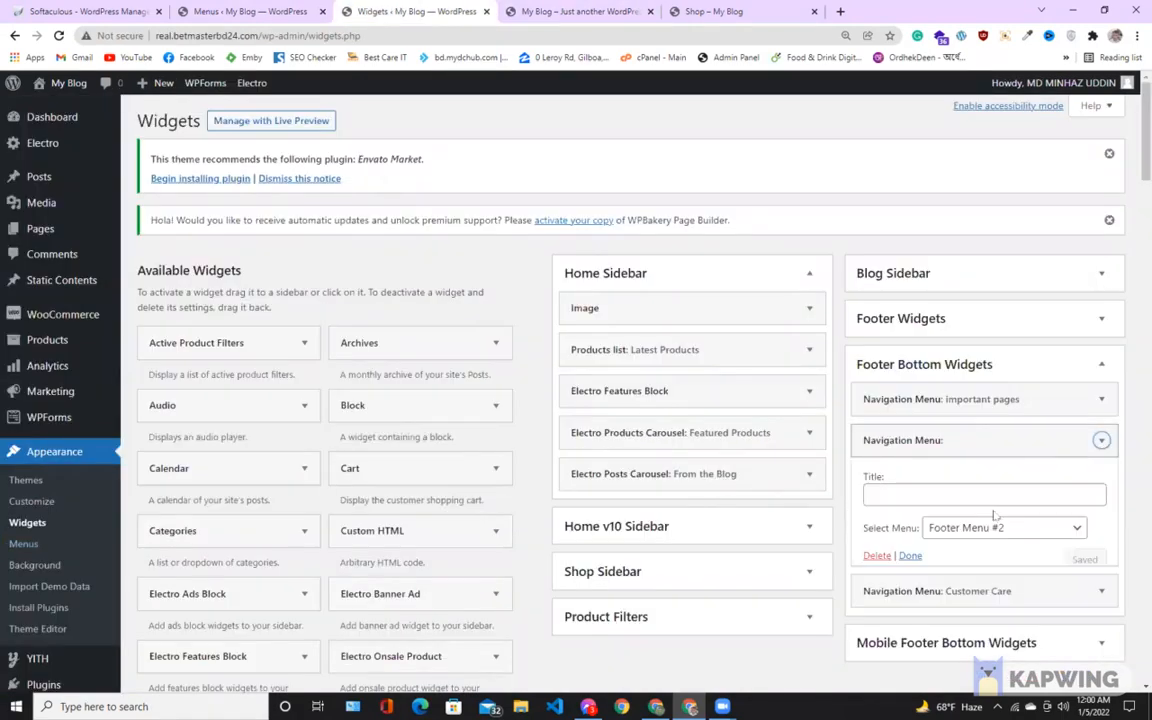
left_click(942, 490)
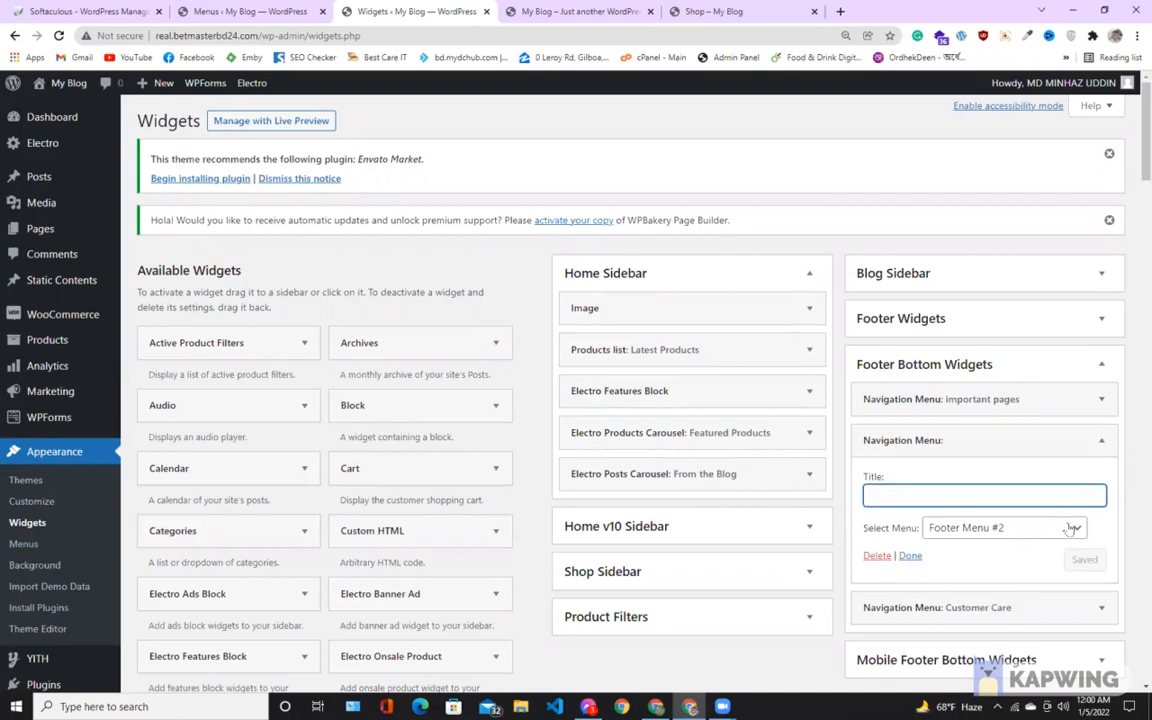
left_click(1070, 528)
left_click(1070, 528)
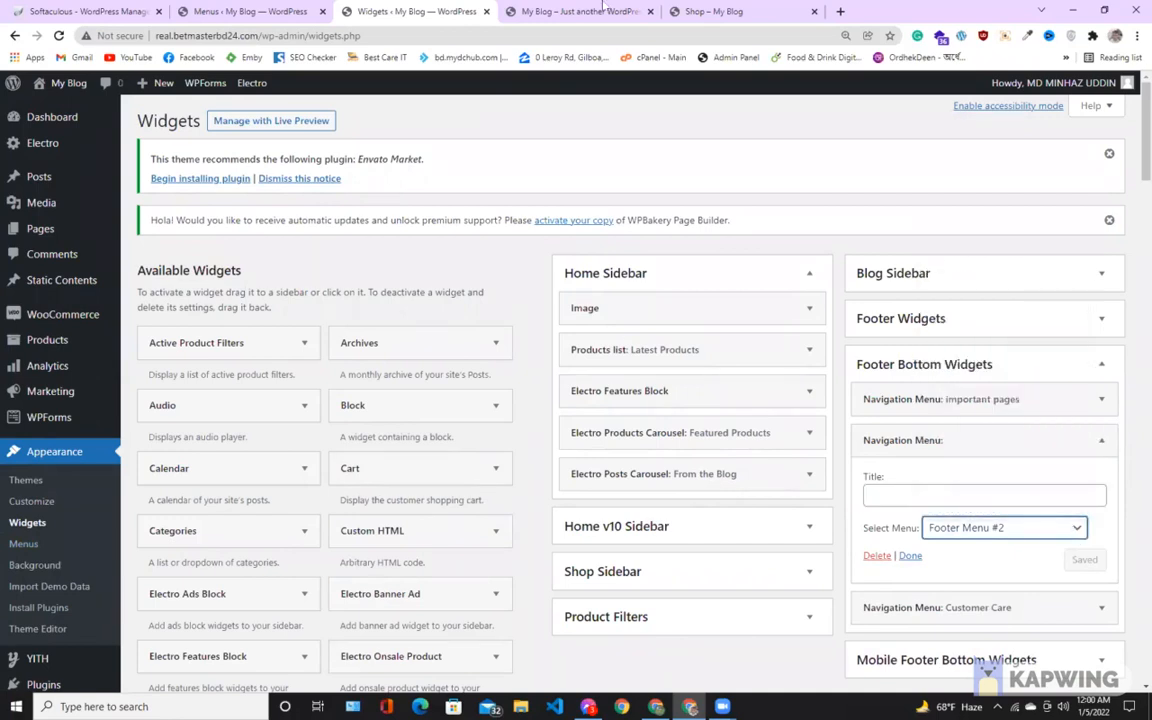
left_click(603, 10)
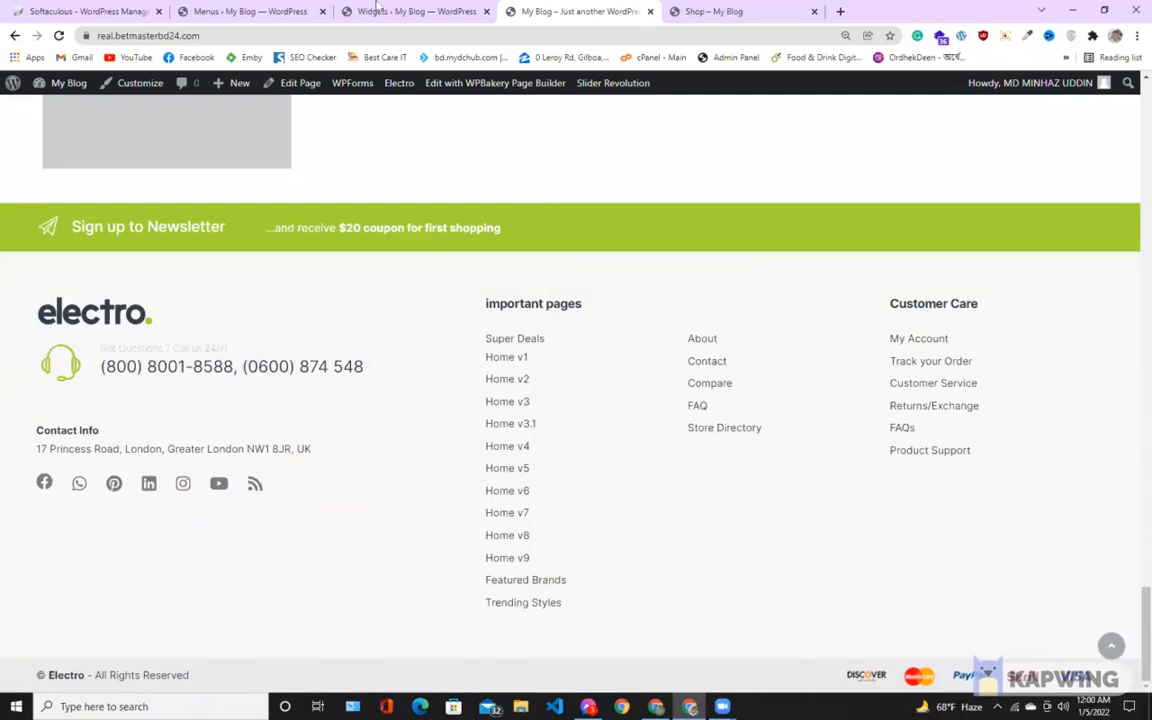
left_click(377, 8)
left_click(892, 489)
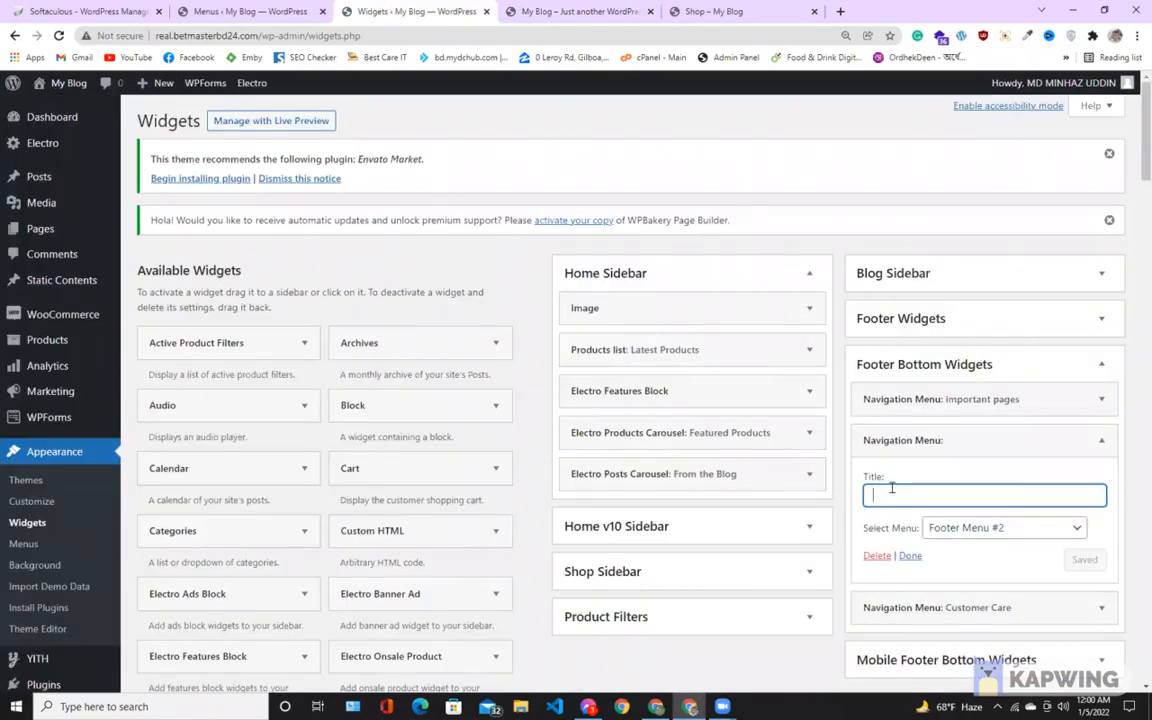
type("About us")
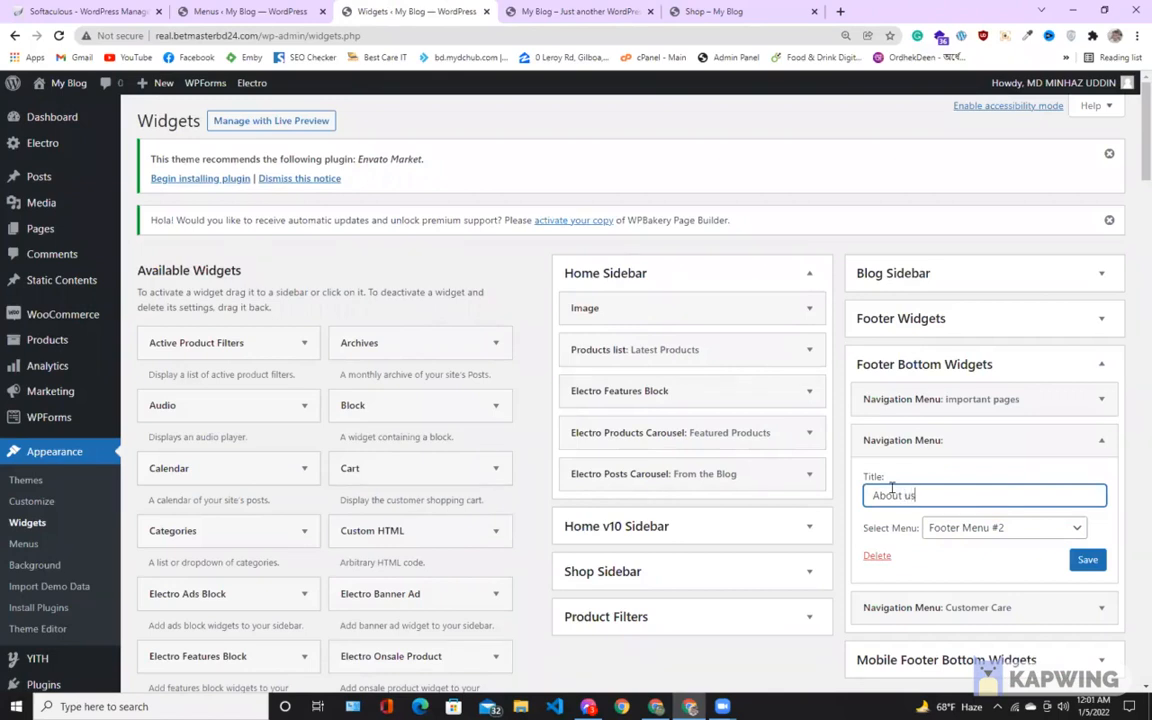
Change the title of the Customer Care widget in Footer Bottom Widgets to Customer support
left_click(982, 600)
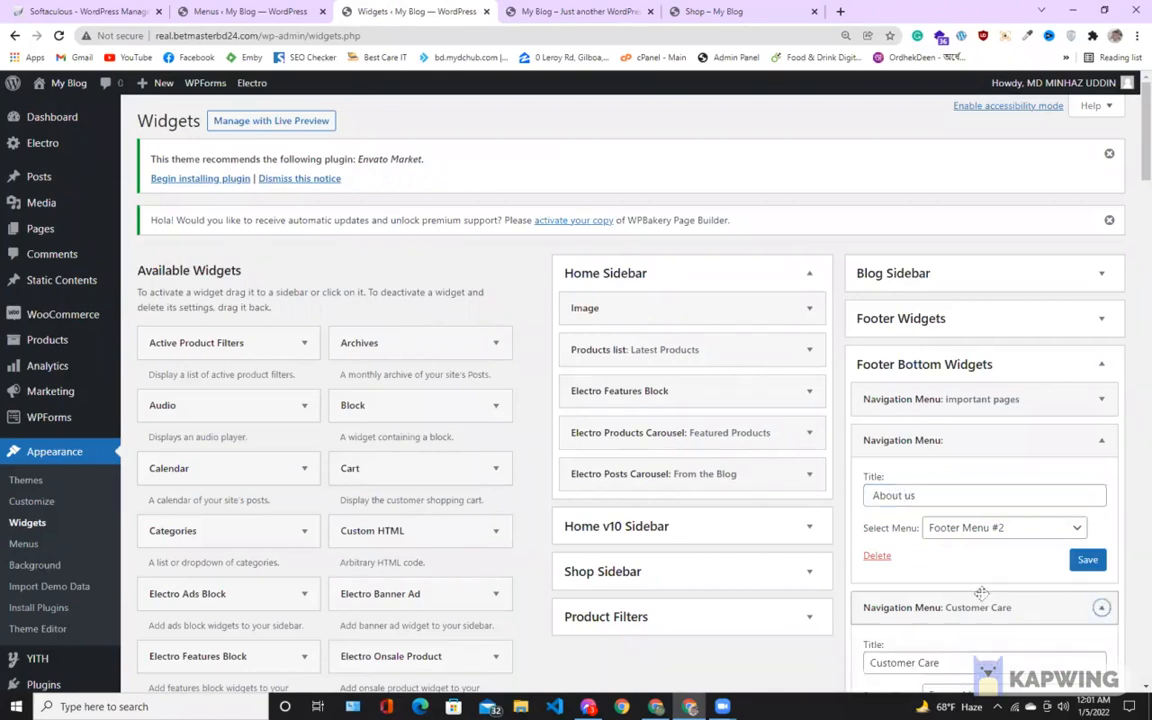
scroll(982, 597, "down", 2)
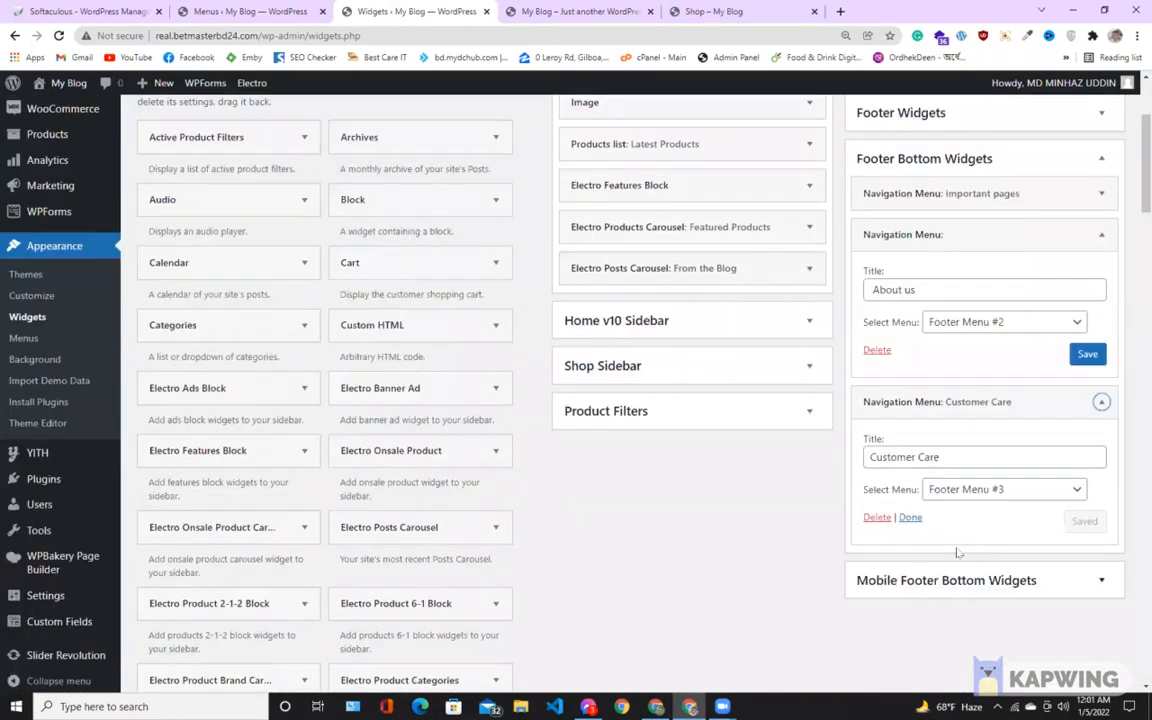
double_click(925, 457)
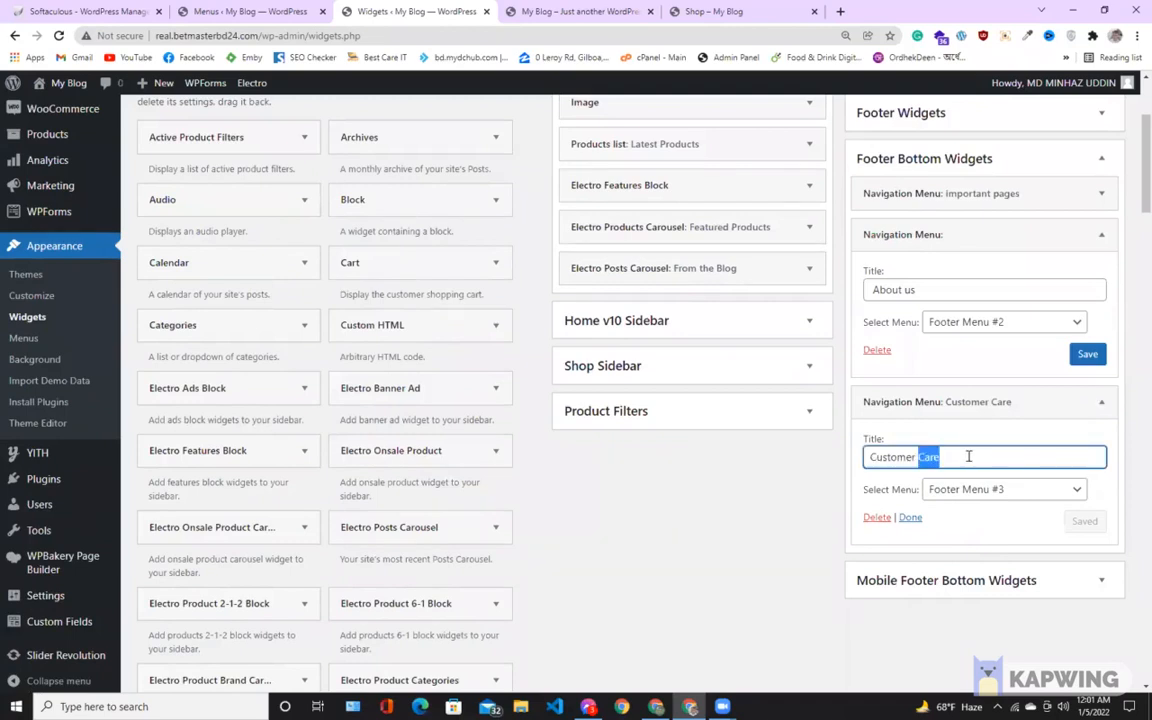
type("support")
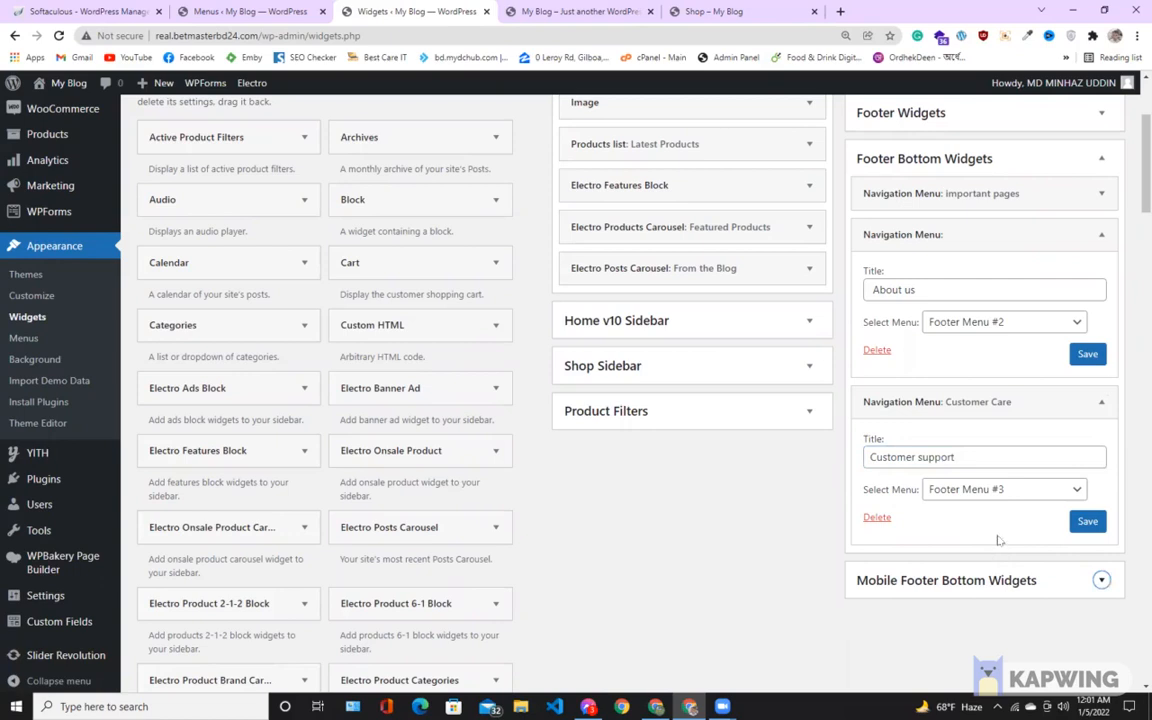
Expand the Mobile Footer Bottom Widgets area and examine the title and assigned menu of each navigation widget
left_click(1093, 580)
scroll(998, 512, "down", 3)
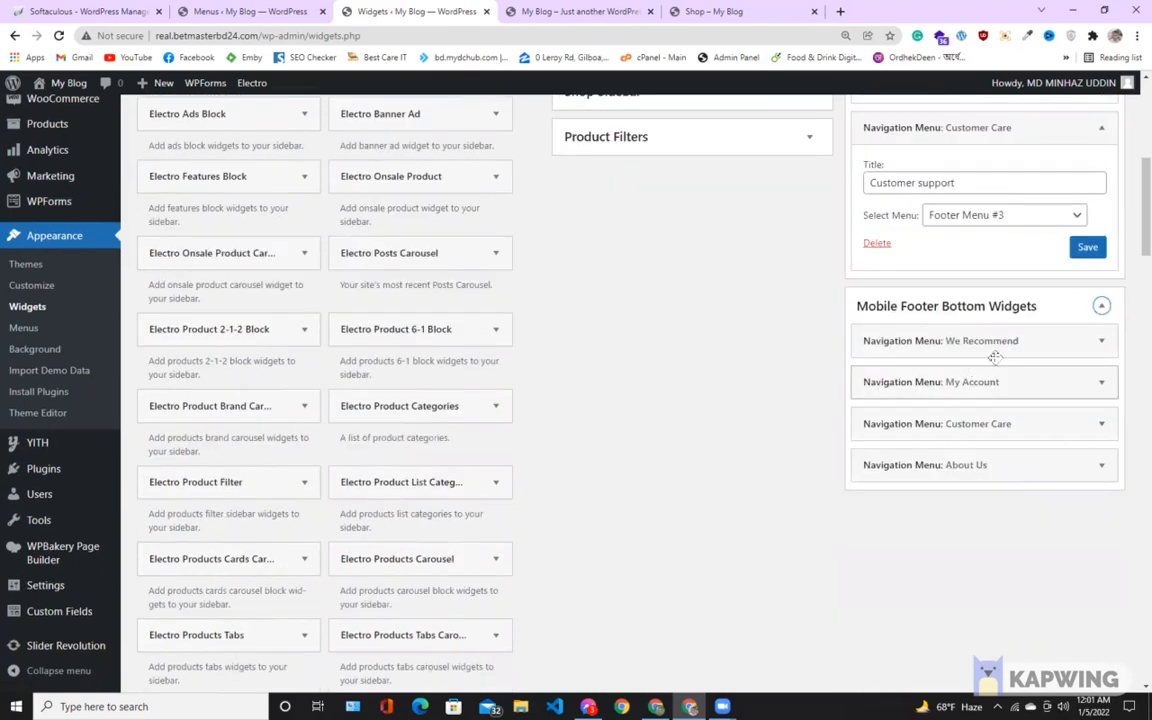
left_click(1101, 340)
left_click(1103, 509)
scroll(1030, 450, "down", 2)
left_click(1101, 469)
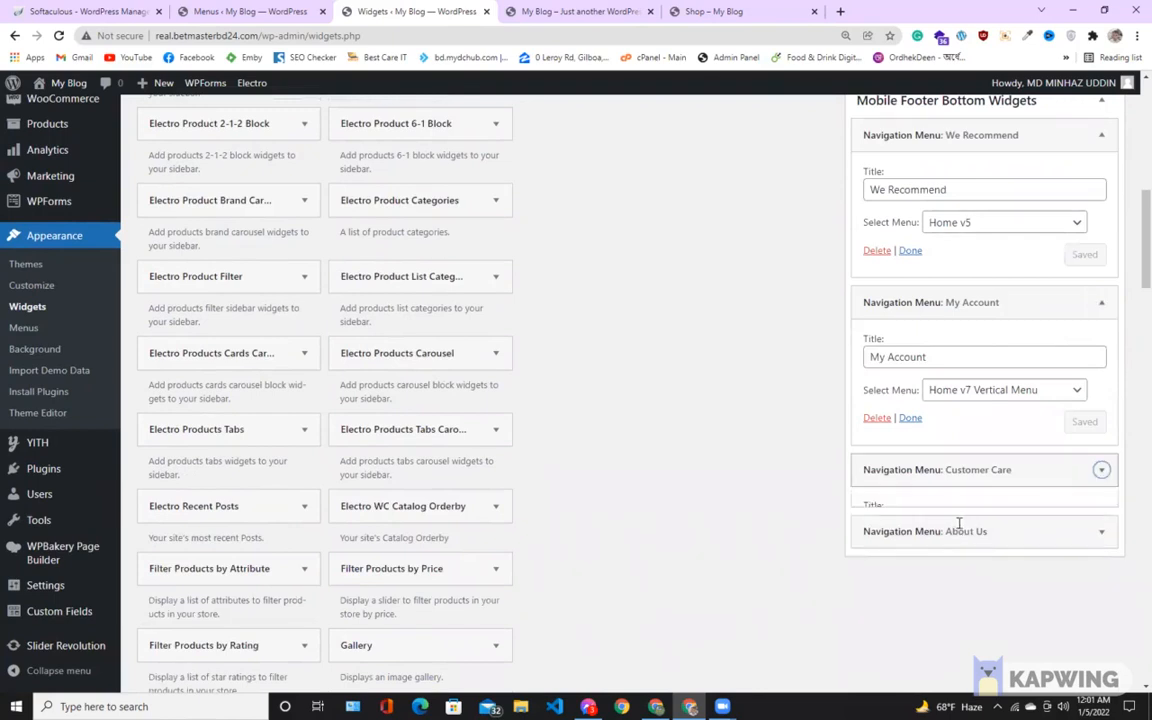
scroll(1039, 566, "down", 2)
left_click(1039, 643)
scroll(1020, 560, "down", 3)
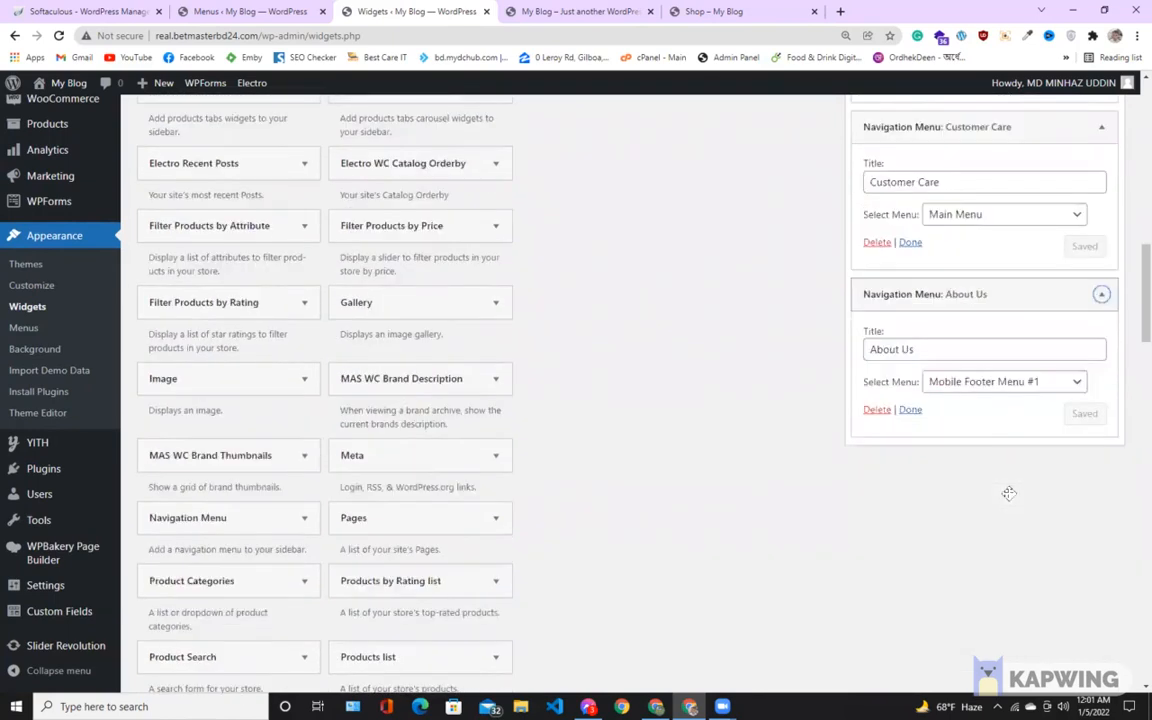
scroll(1009, 493, "up", 10)
Open the Electro theme's Mobile options in the Menus browser tab and examine the front page and handheld header settings
mouse_move(47, 146)
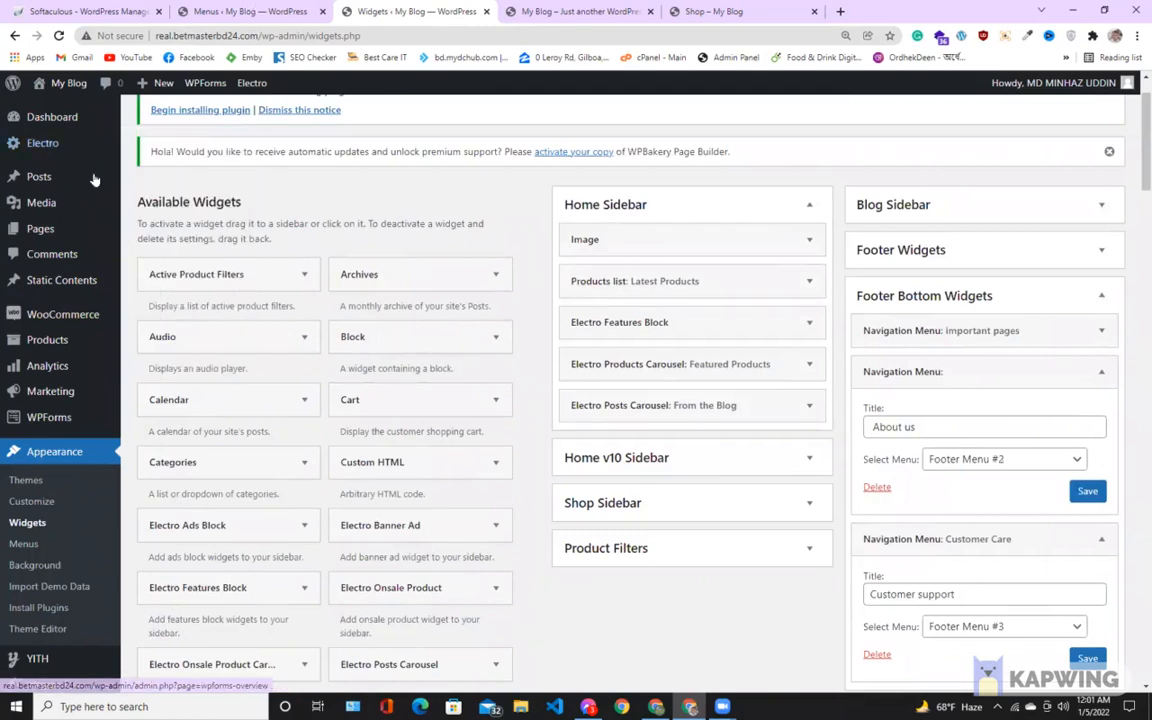
key("ctrl+shift+Tab")
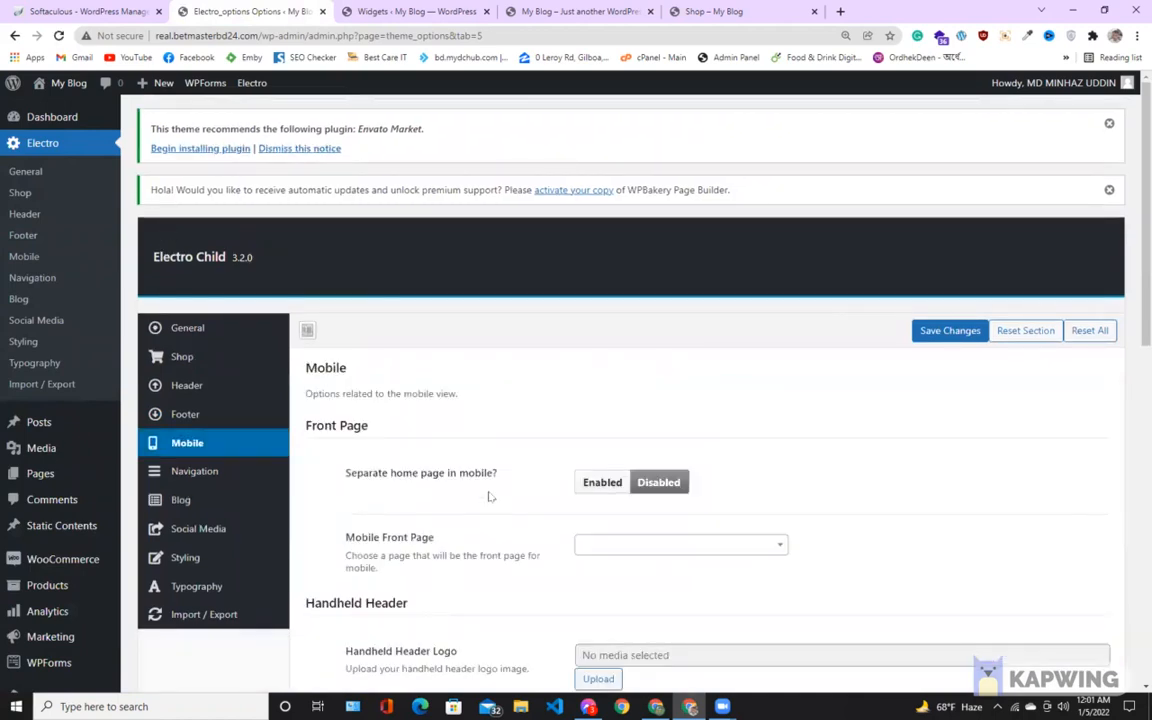
left_click_drag(507, 475, 342, 481)
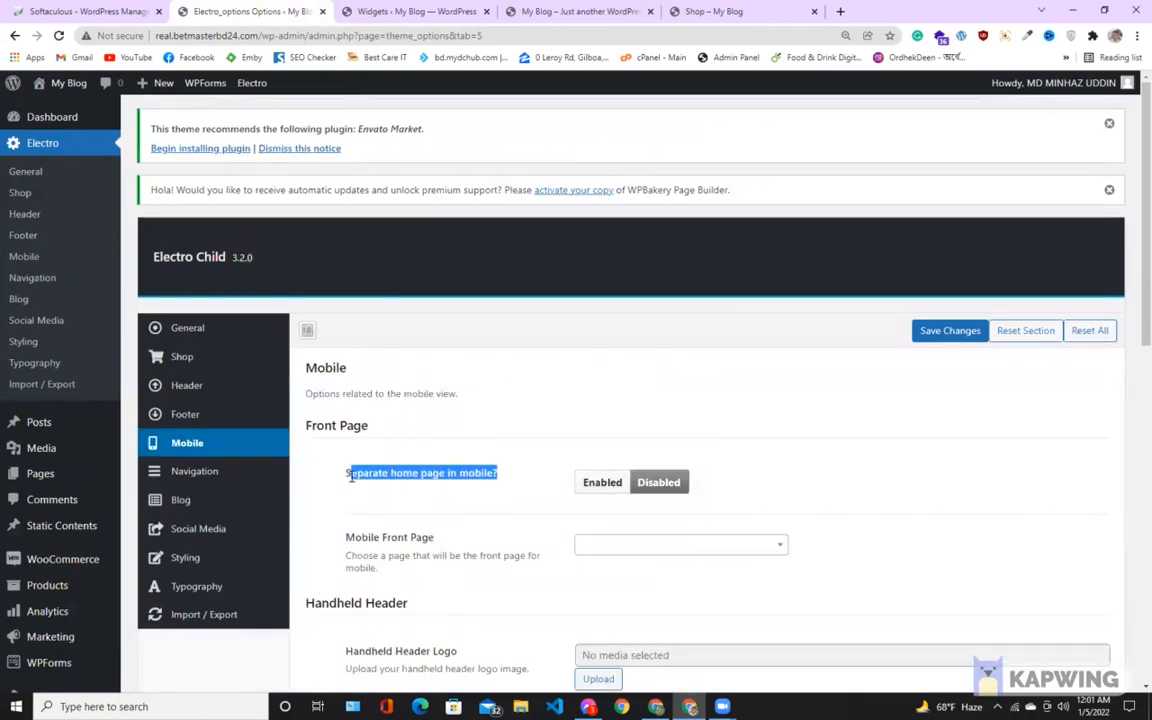
left_click(519, 476)
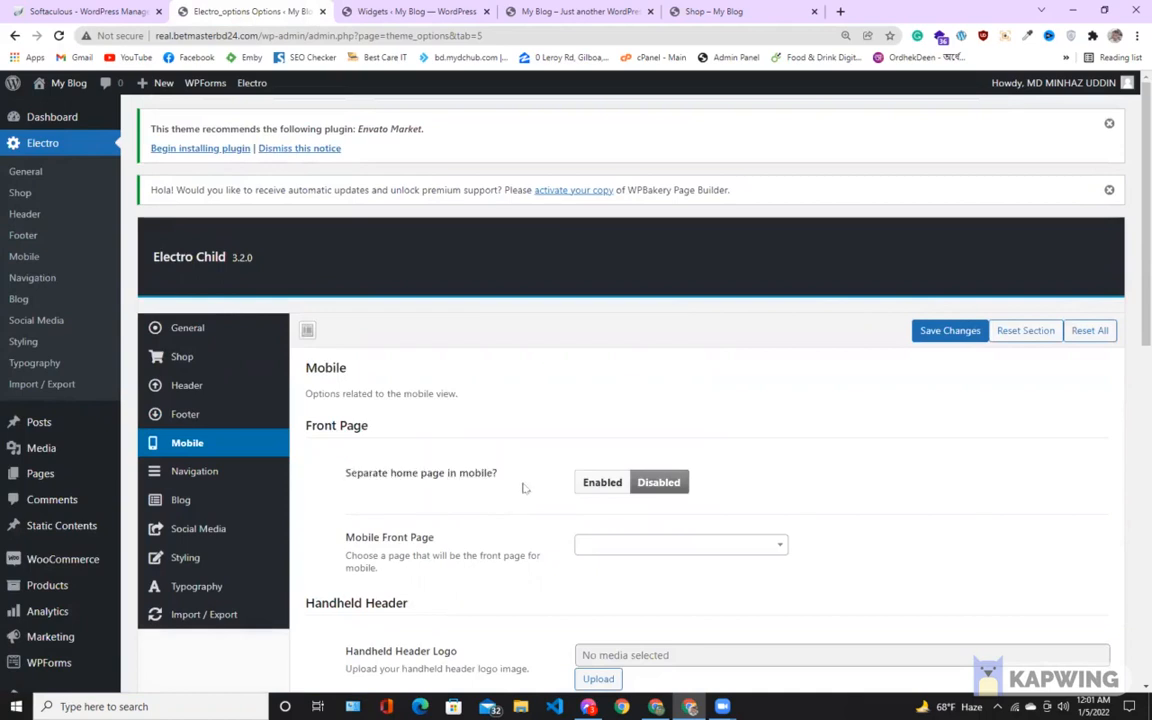
scroll(537, 525, "down", 2)
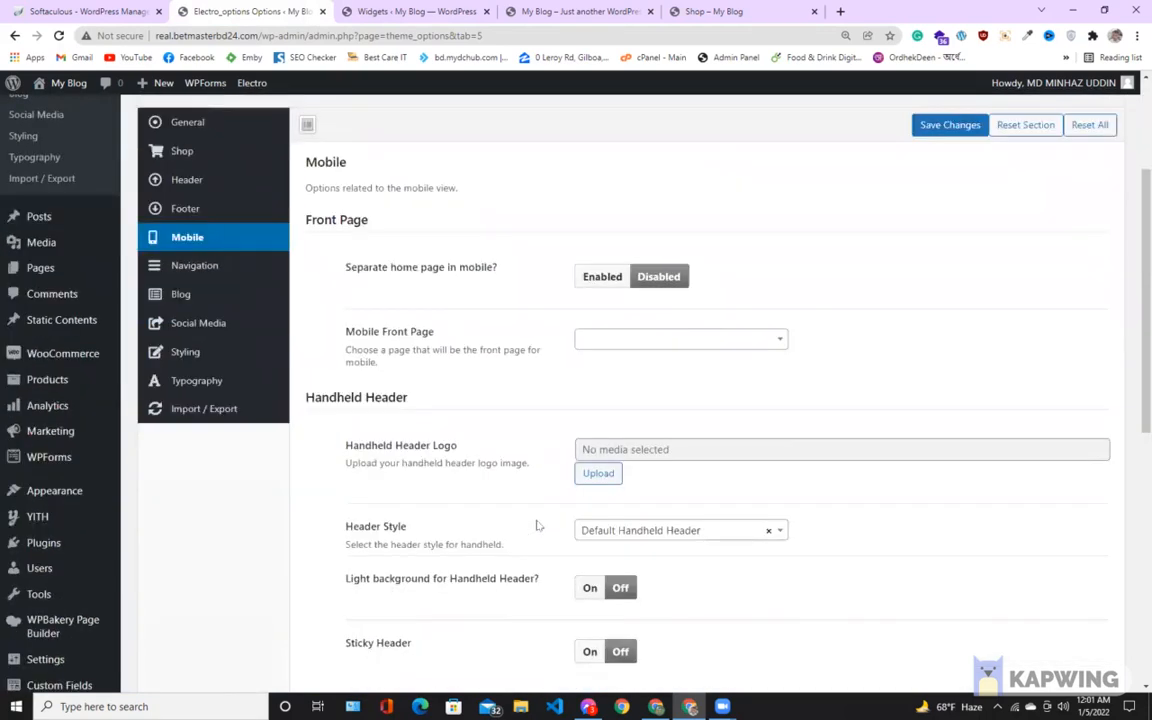
scroll(537, 525, "down", 3)
scroll(536, 526, "up", 3)
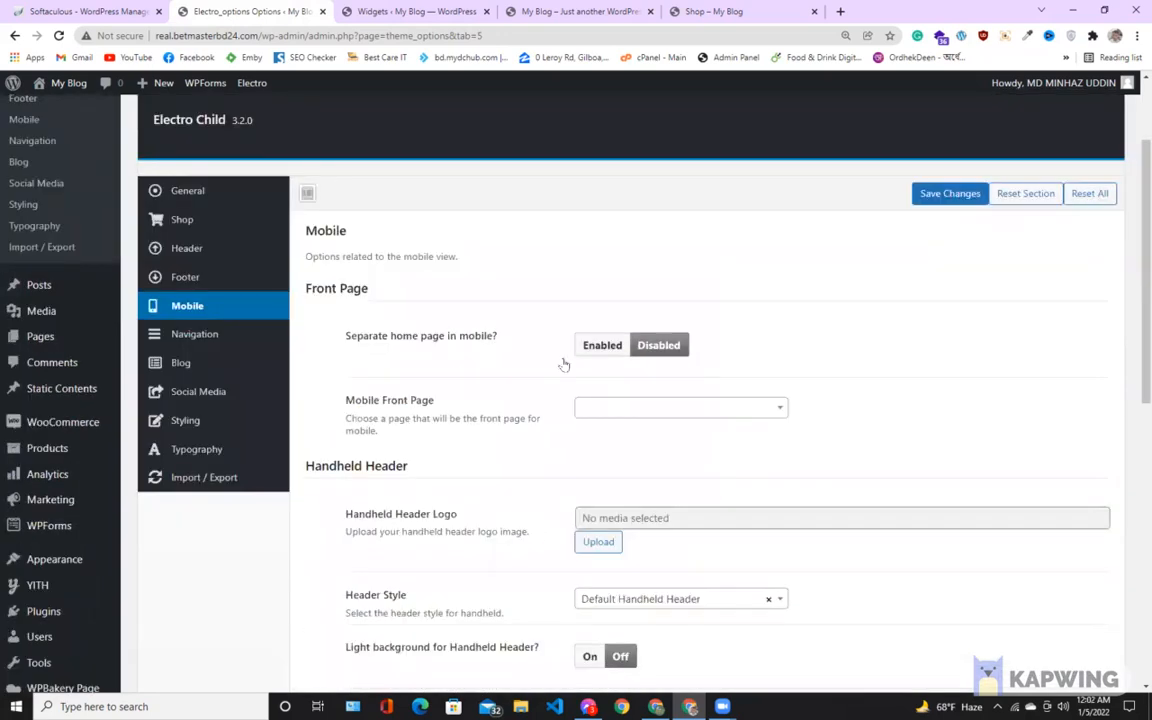
Look over the theme's Footer and Header options, and examine the Mobile options down to the Footer Bottom Widgets setting
left_click(180, 275)
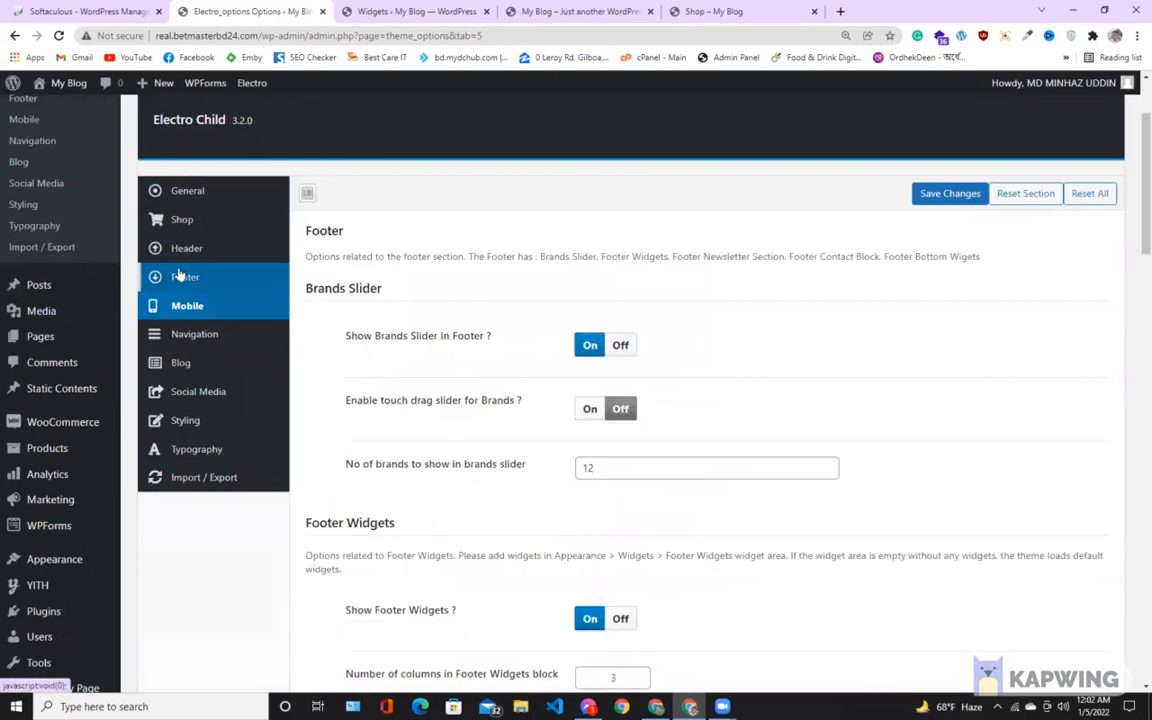
left_click(197, 248)
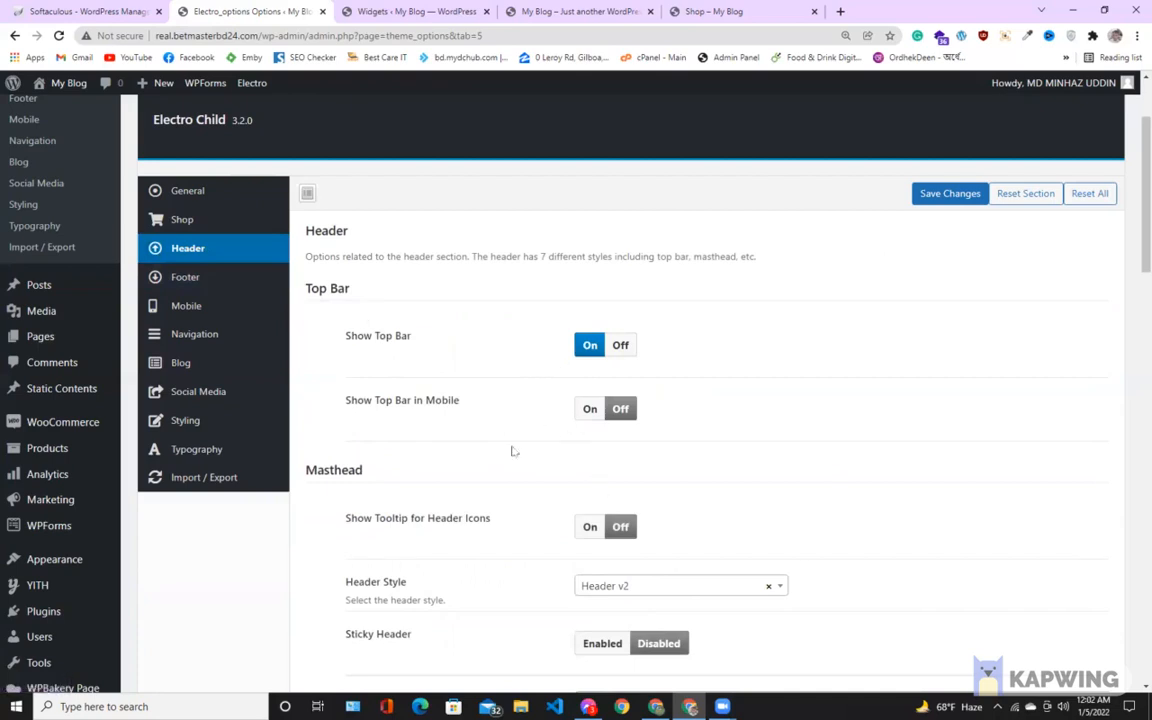
left_click(205, 308)
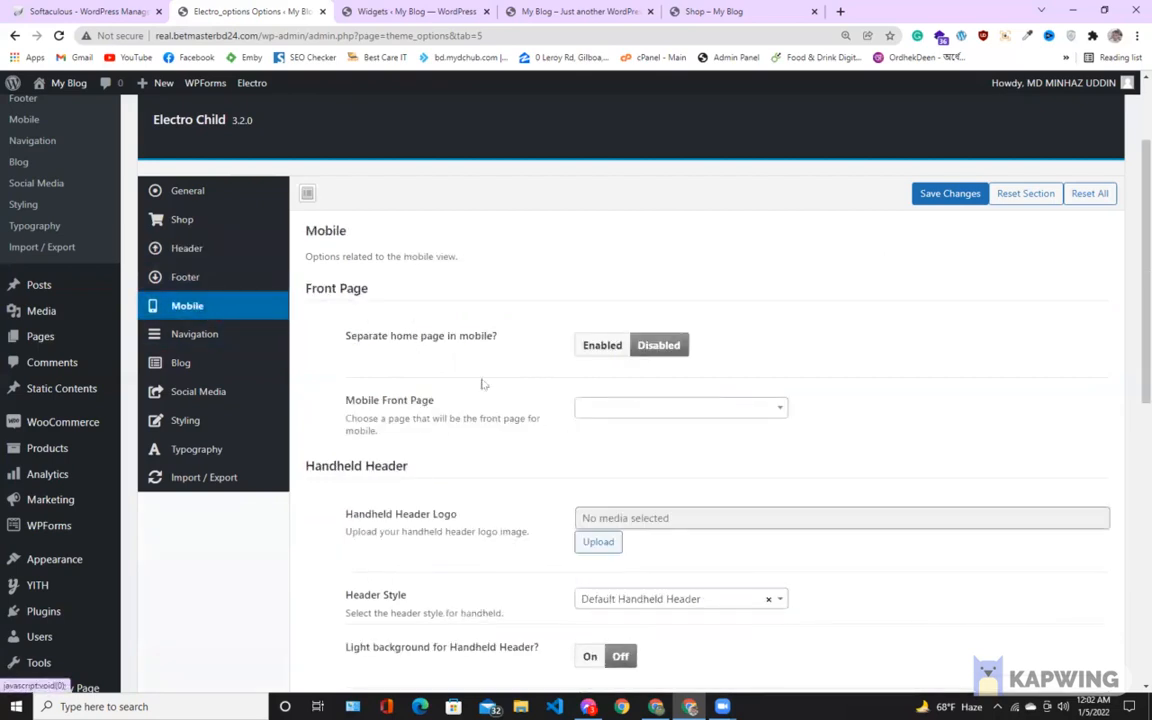
scroll(481, 369, "down", 3)
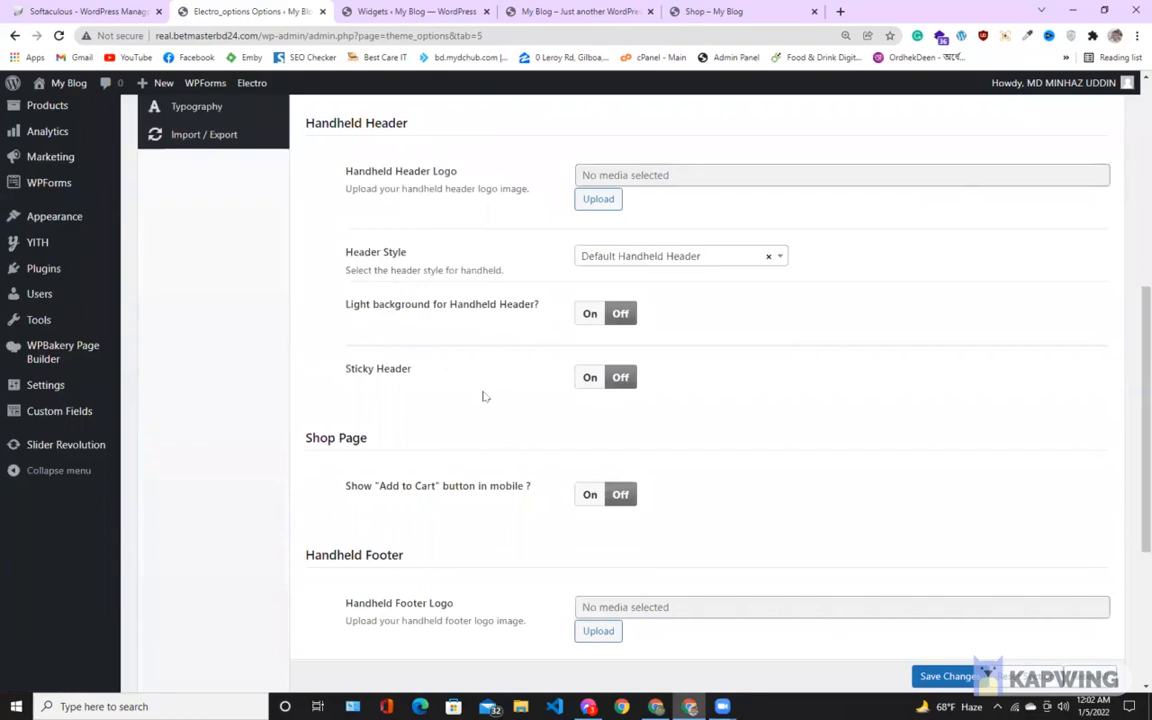
scroll(482, 396, "up", 3)
scroll(476, 536, "down", 6)
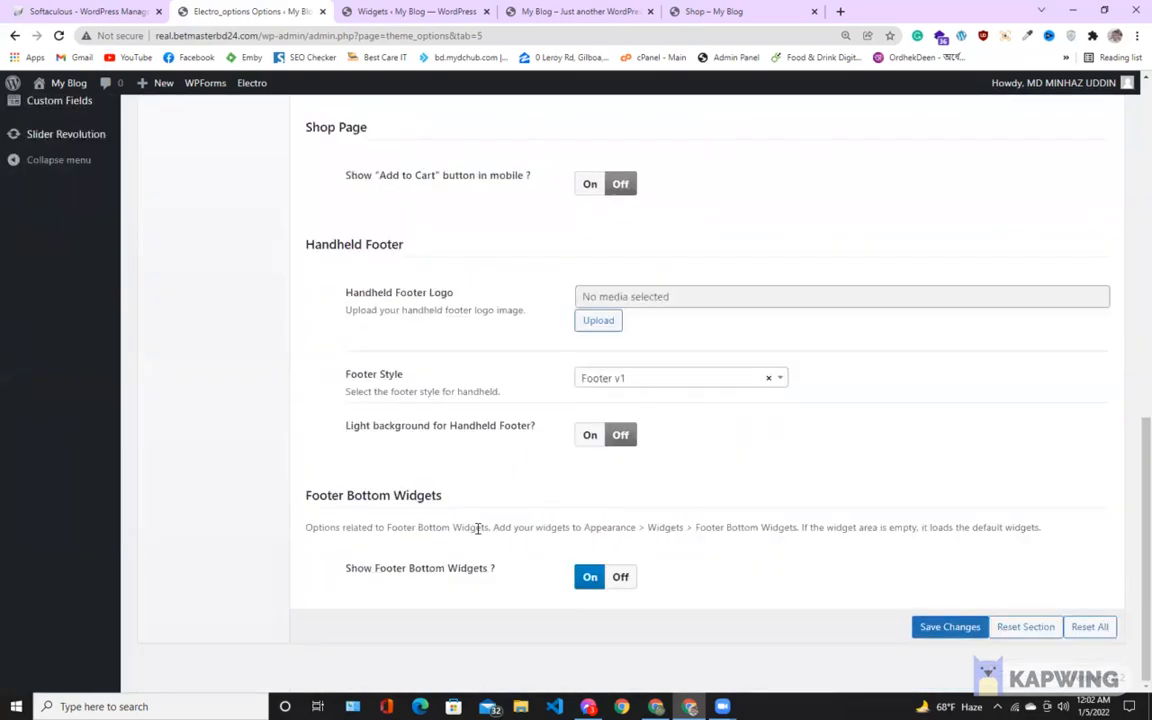
scroll(474, 525, "up", 8)
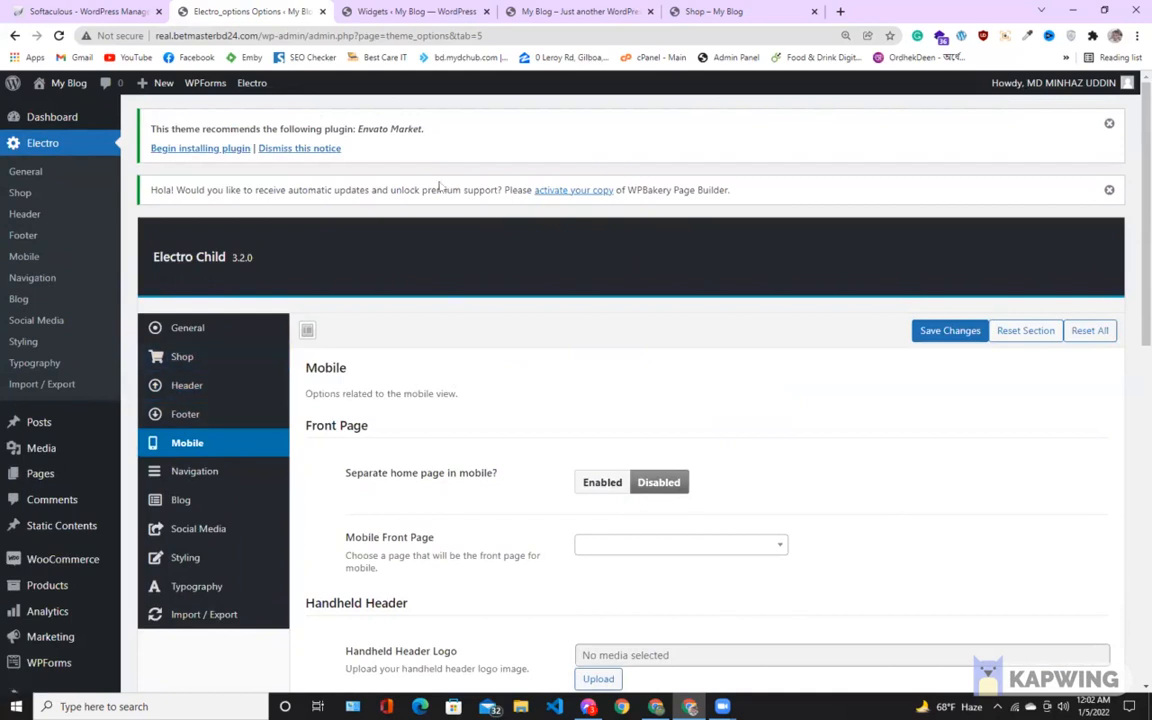
Return to the Widgets page and save the Customer support and About us widgets in Footer Bottom Widgets
left_click(426, 13)
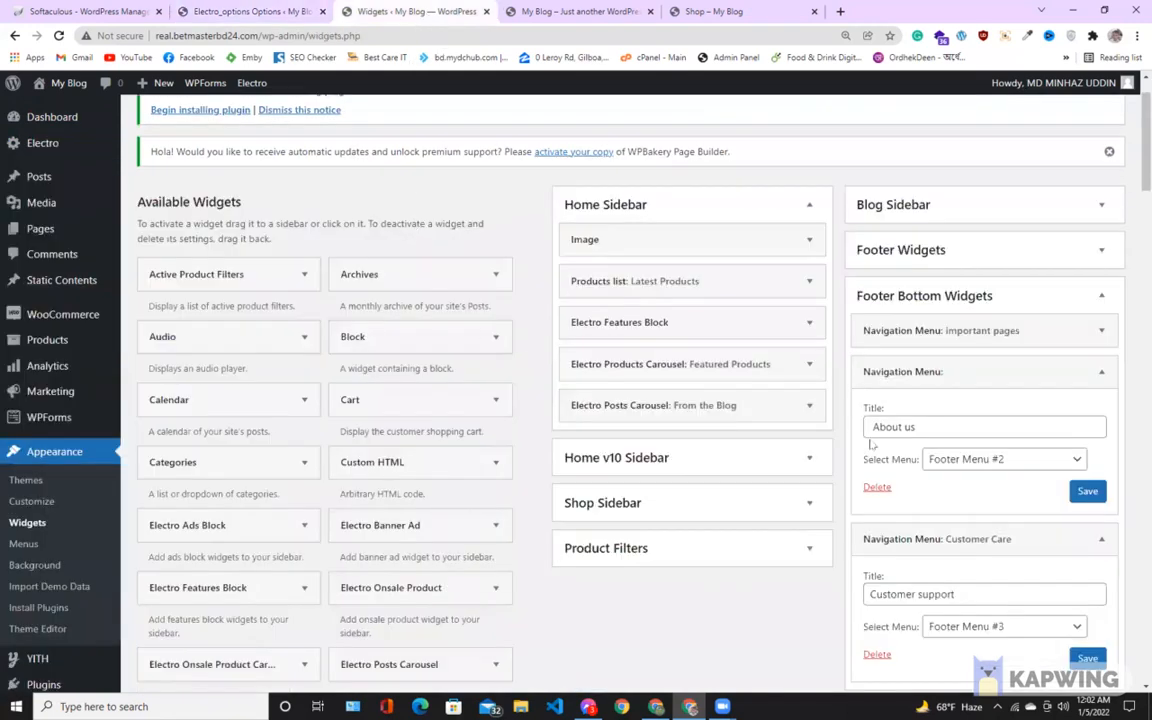
scroll(1013, 527, "down", 5)
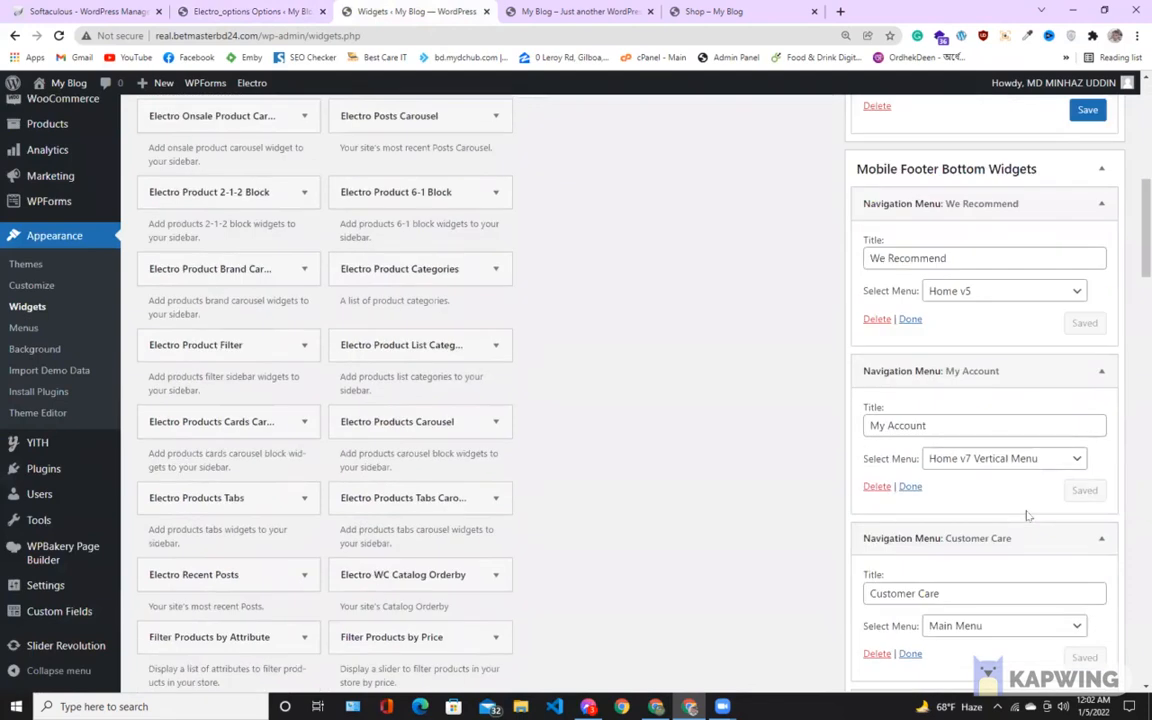
scroll(1028, 514, "down", 2)
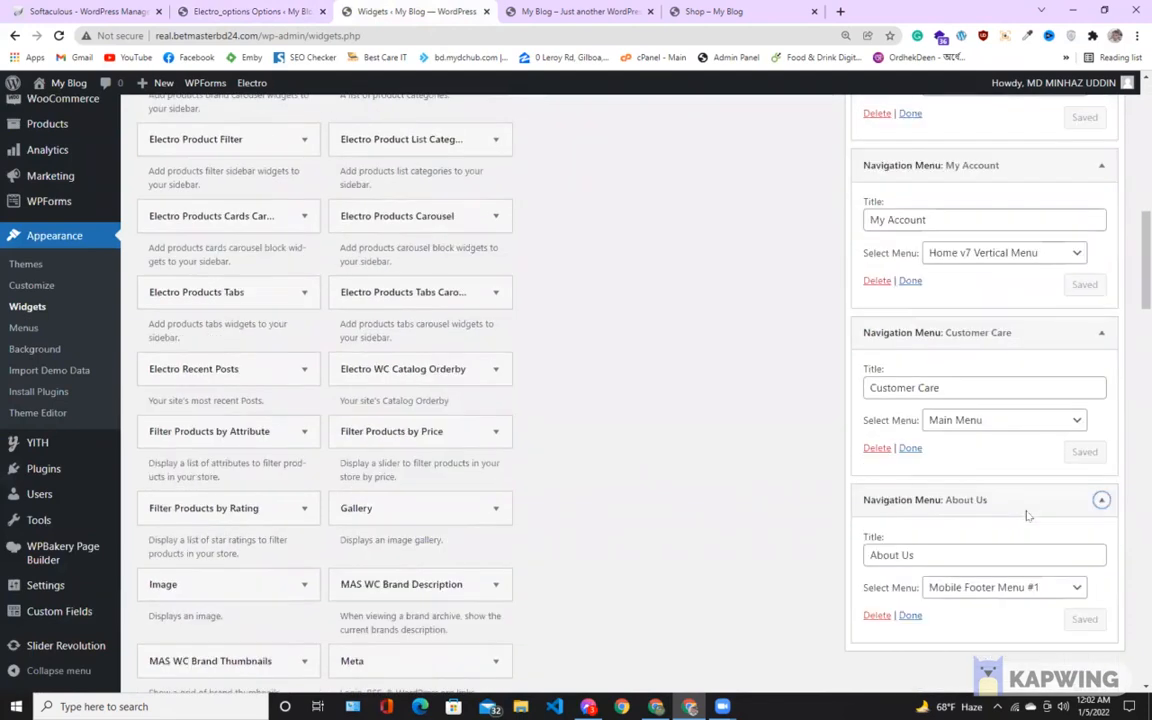
scroll(1060, 516, "up", 4)
scroll(1063, 519, "up", 3)
left_click(1087, 521)
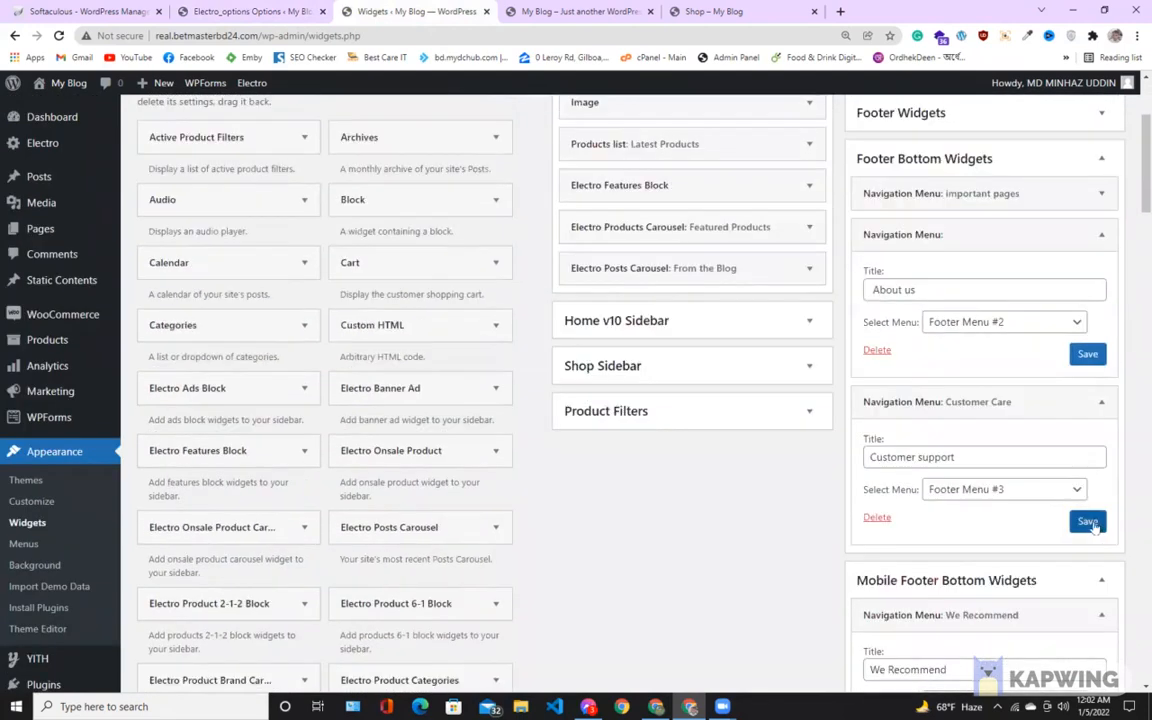
left_click(1087, 353)
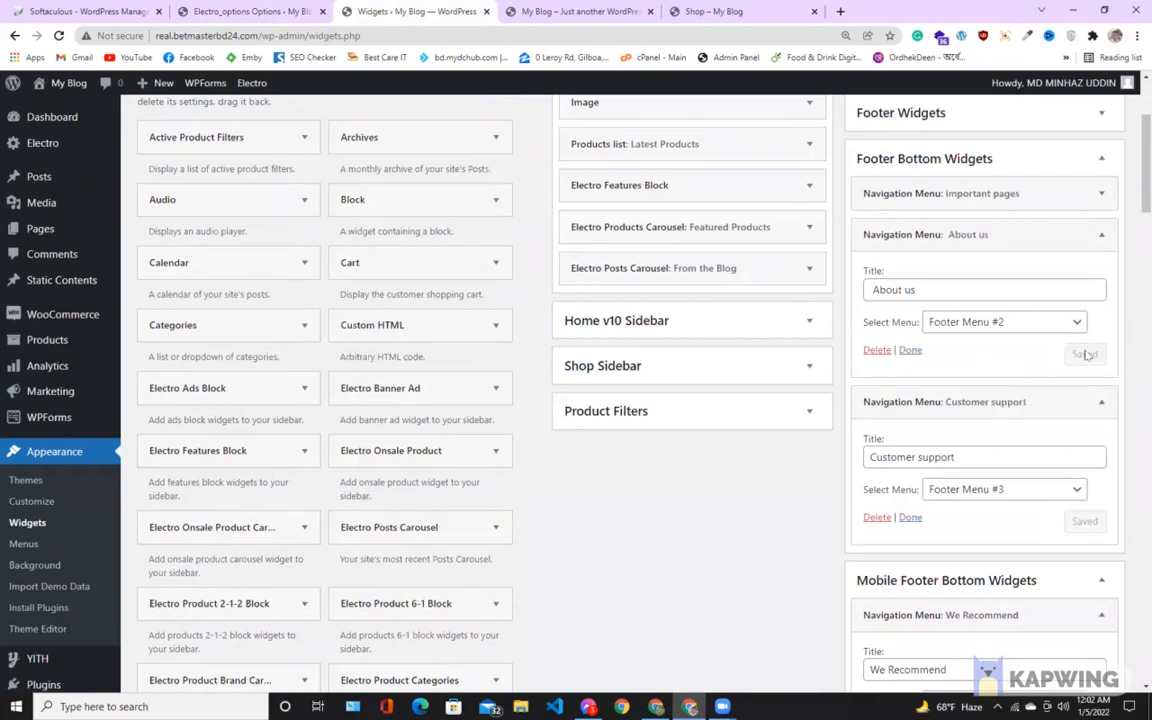
Collapse the About us and Customer support widgets and the Mobile Footer Bottom Widgets area
scroll(992, 418, "up", 2)
left_click(1101, 441)
left_click(1101, 482)
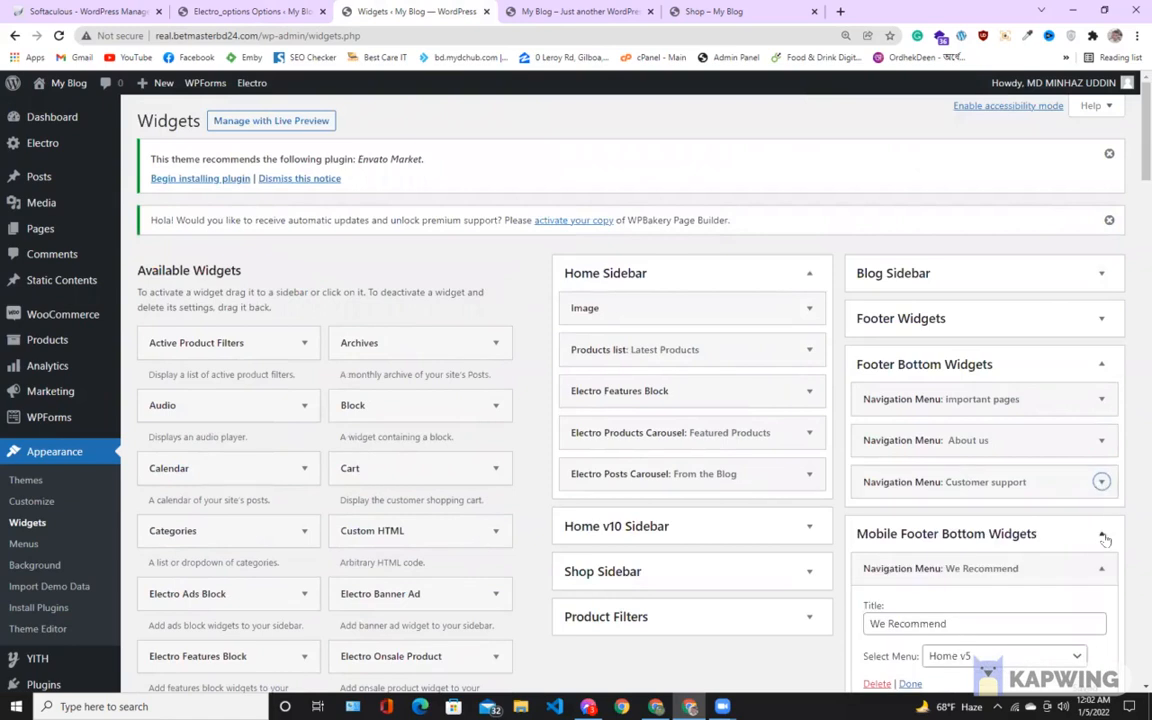
left_click(1101, 533)
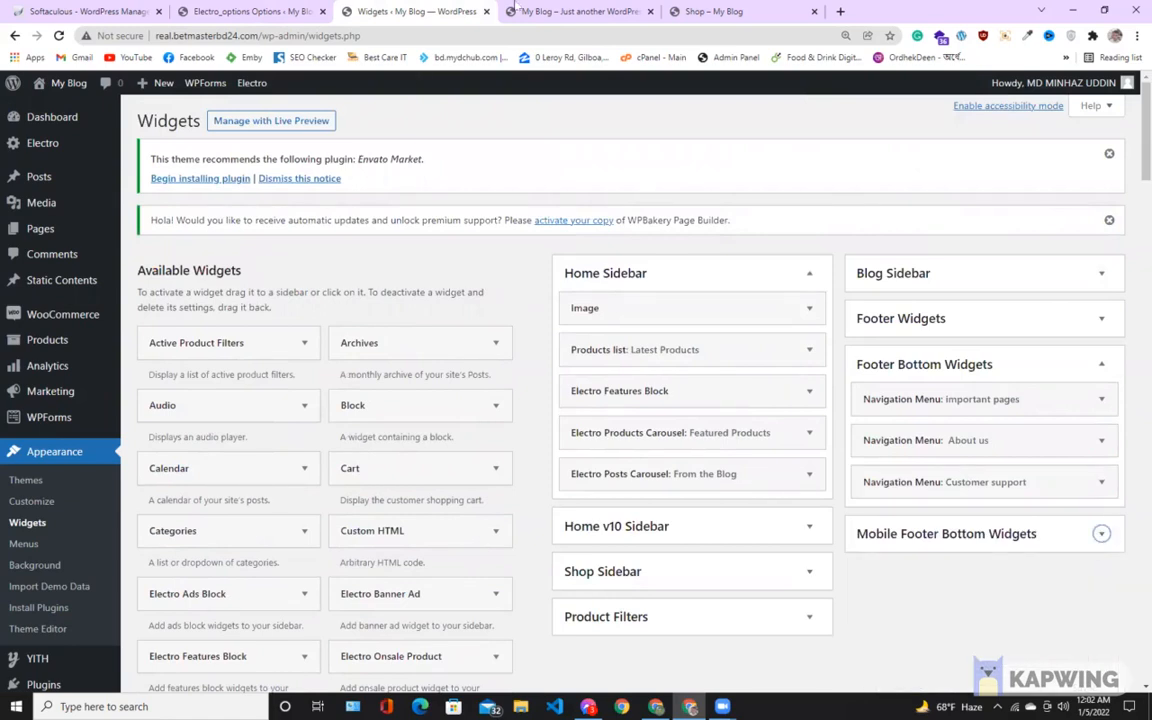
Switch to the live site's browser tab, reload the home page and look down toward the footer link columns
left_click(512, 10)
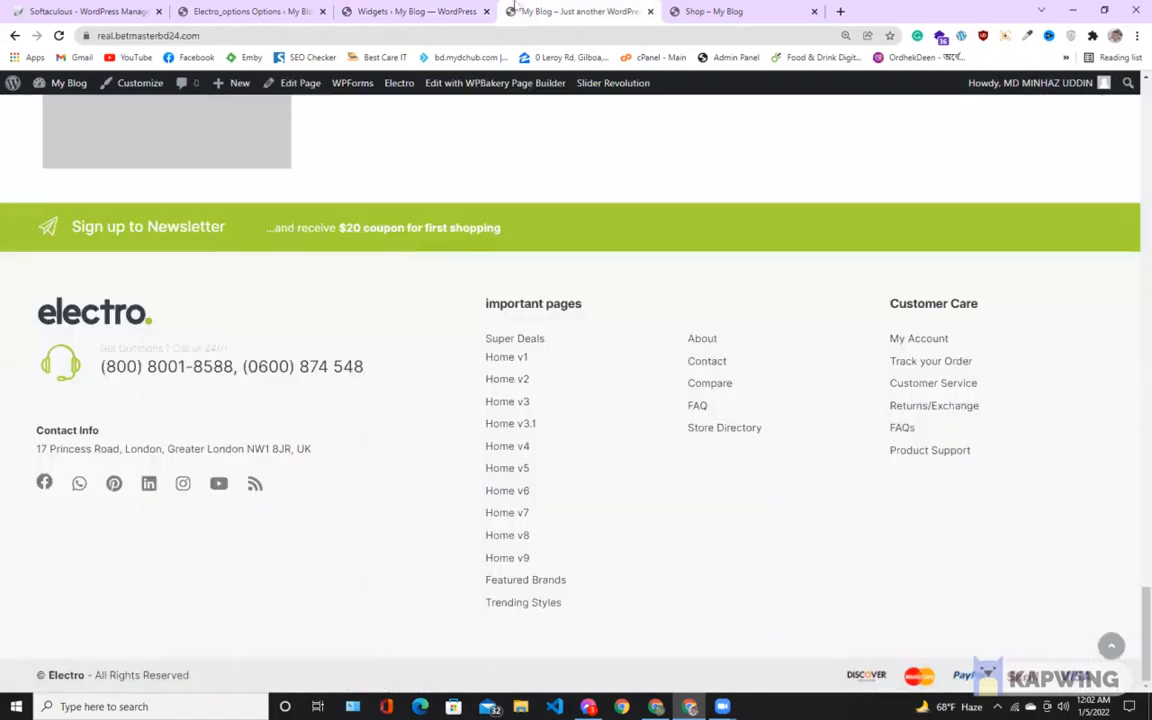
left_click(59, 36)
scroll(588, 425, "down", 10)
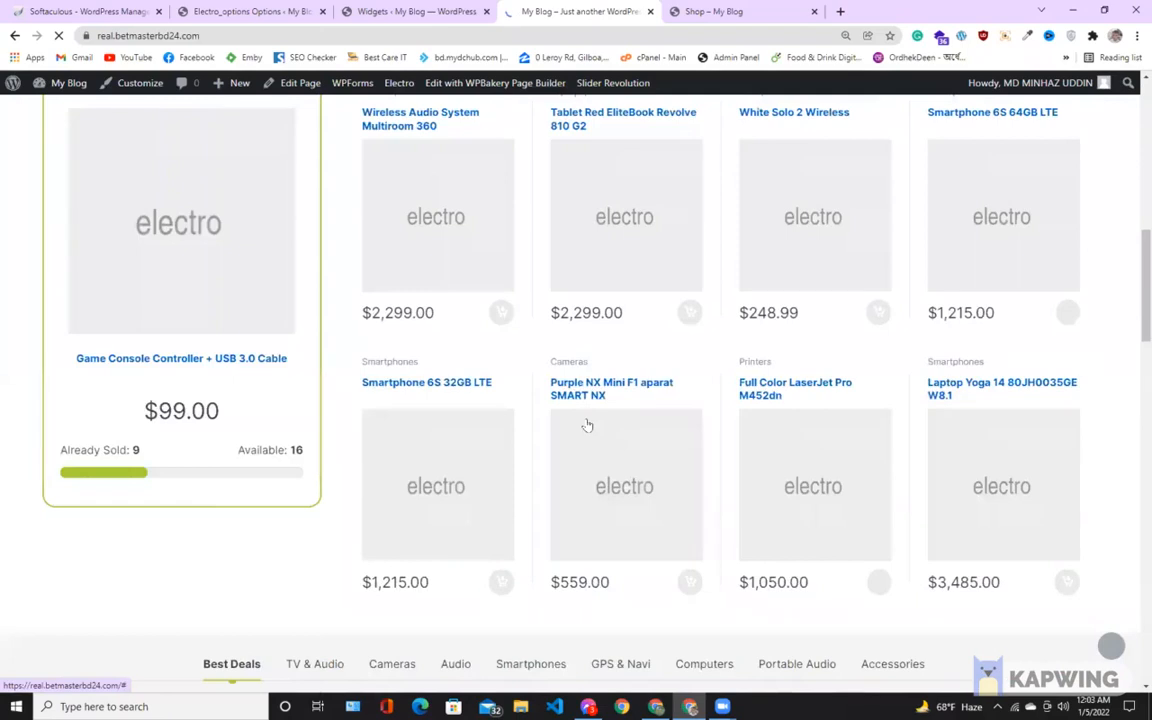
scroll(588, 425, "down", 15)
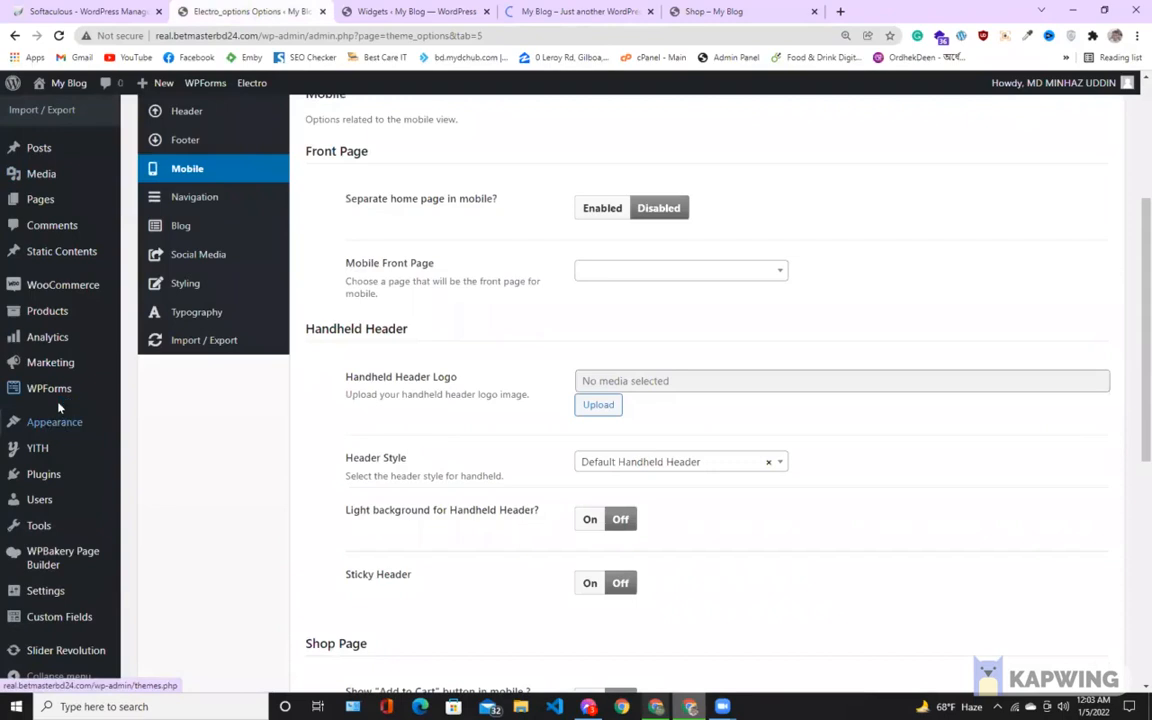
Return to the theme options browser tab, open the Menus page, load Footer Menu #1 for editing and look over its items
mouse_move(58, 420)
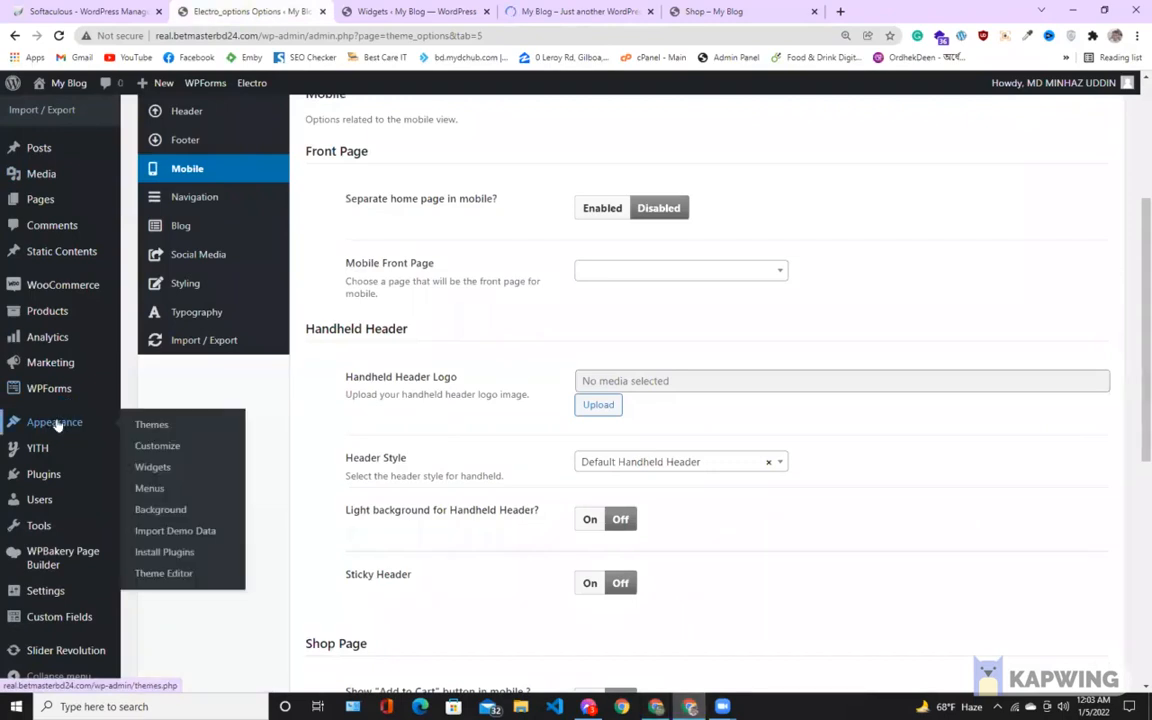
left_click(150, 483)
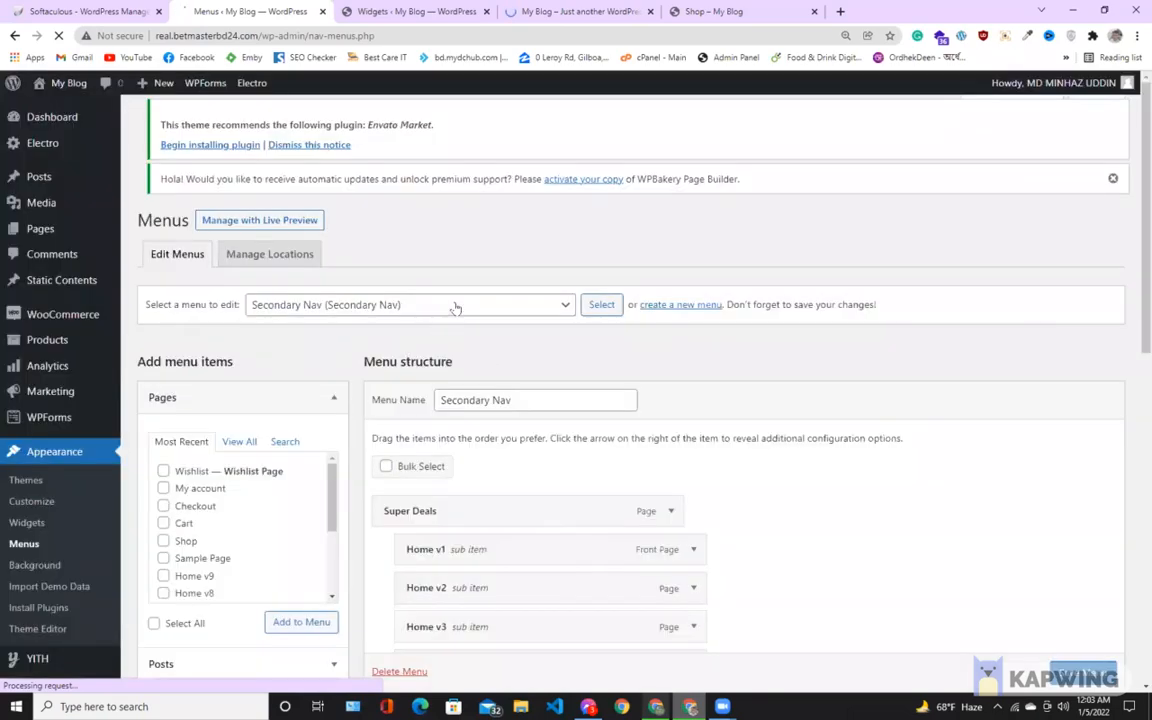
left_click(455, 305)
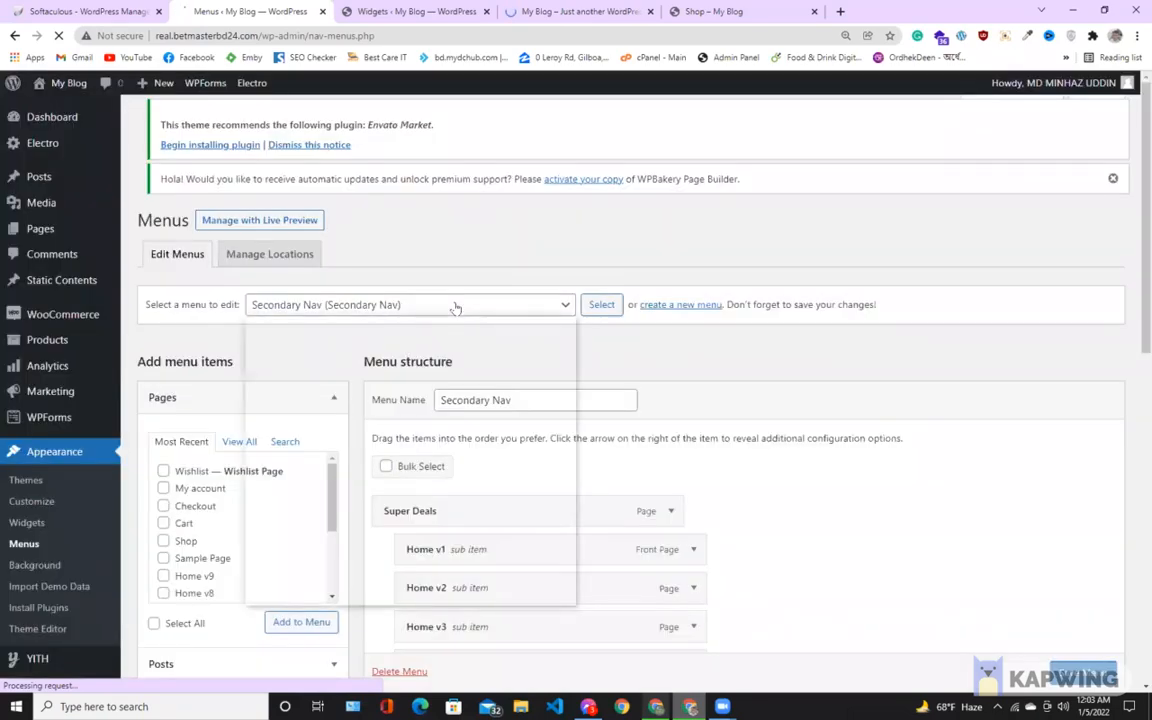
scroll(342, 513, "up", 1)
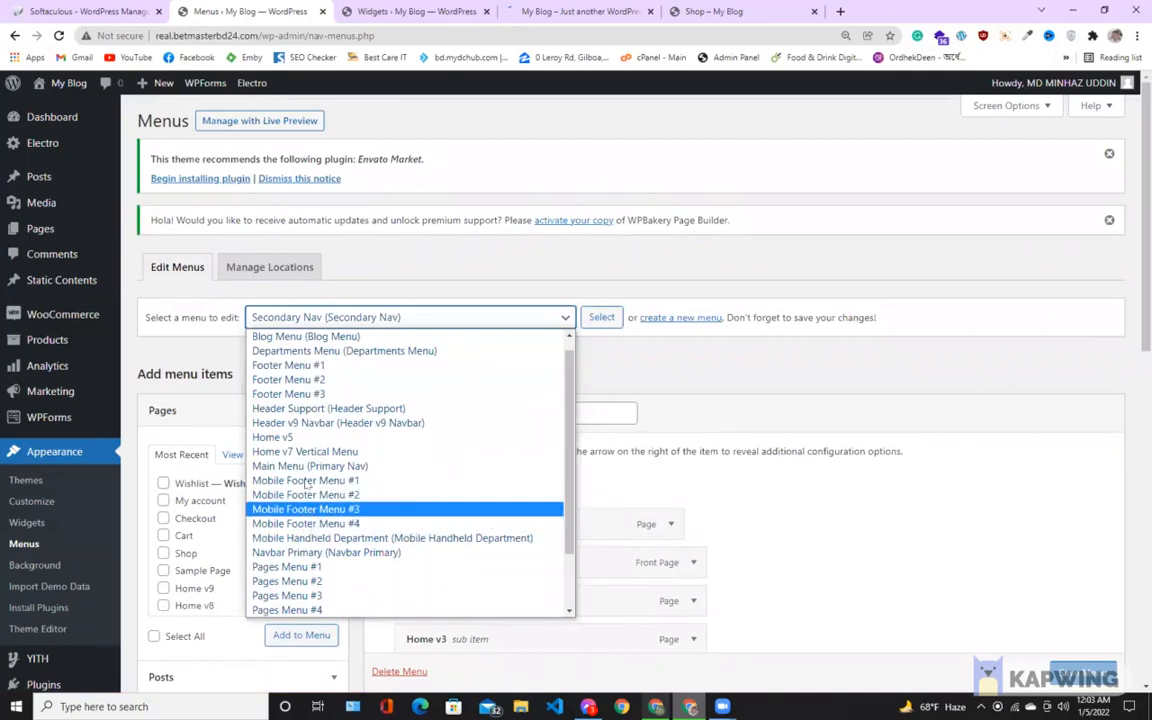
left_click(337, 367)
left_click(598, 320)
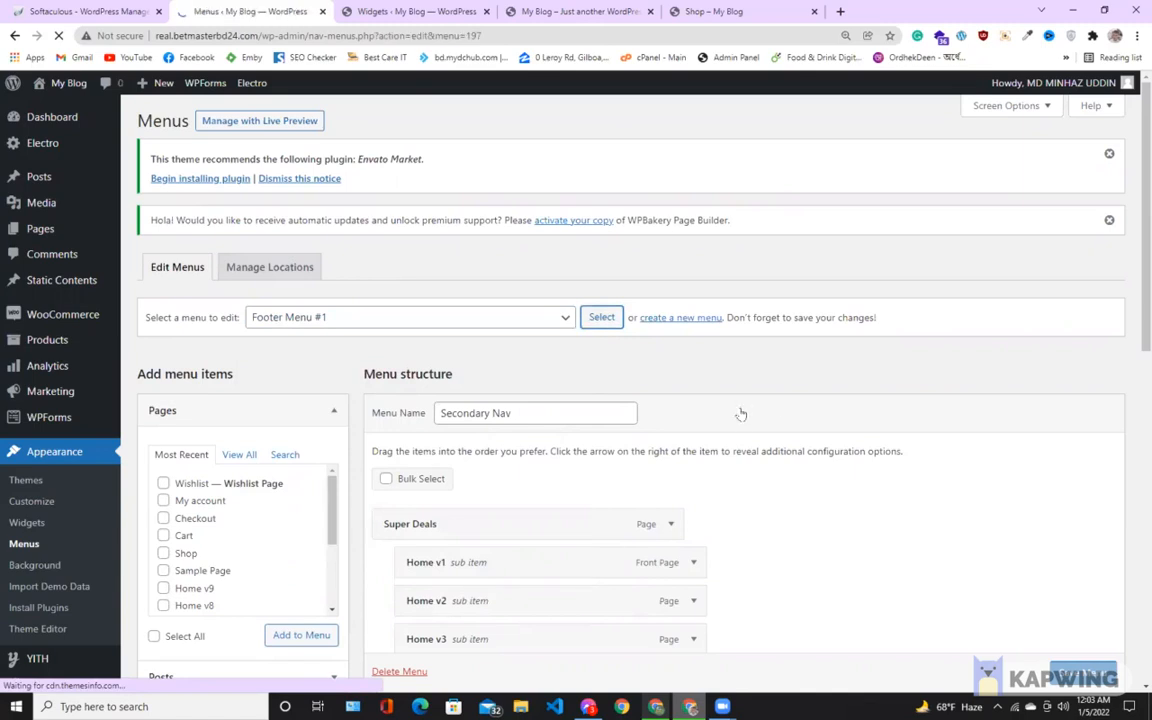
scroll(740, 414, "down", 1)
scroll(740, 414, "down", 2)
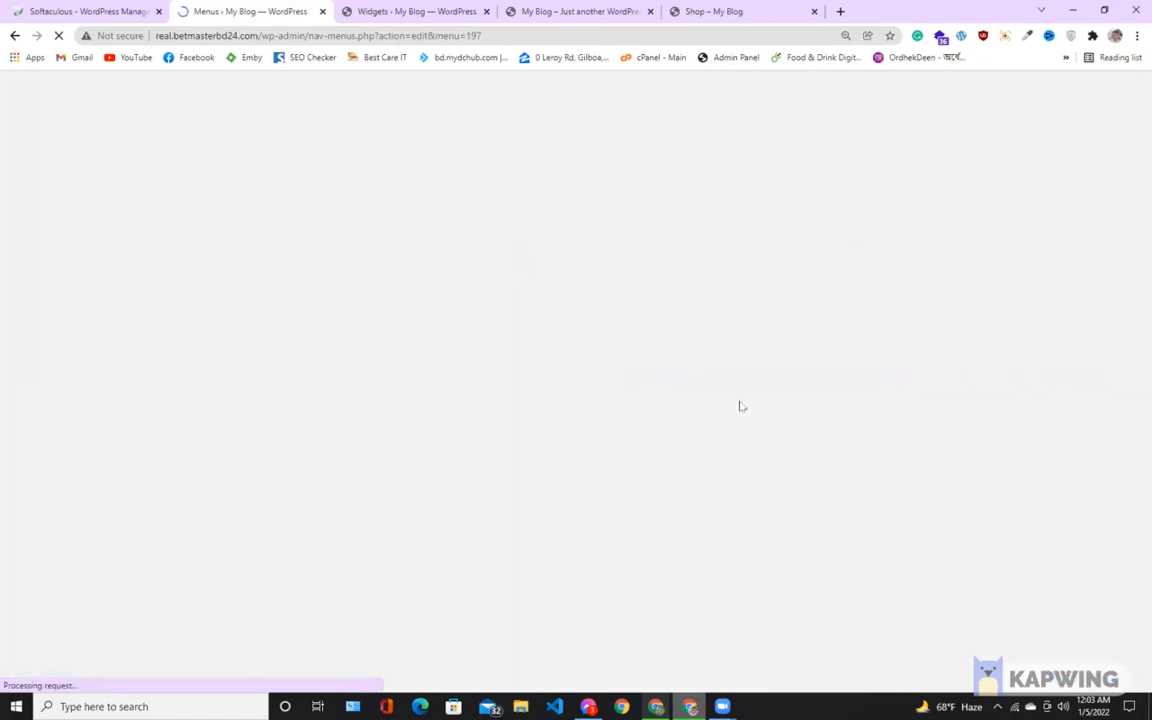
scroll(670, 440, "down", 5)
scroll(398, 386, "up", 3)
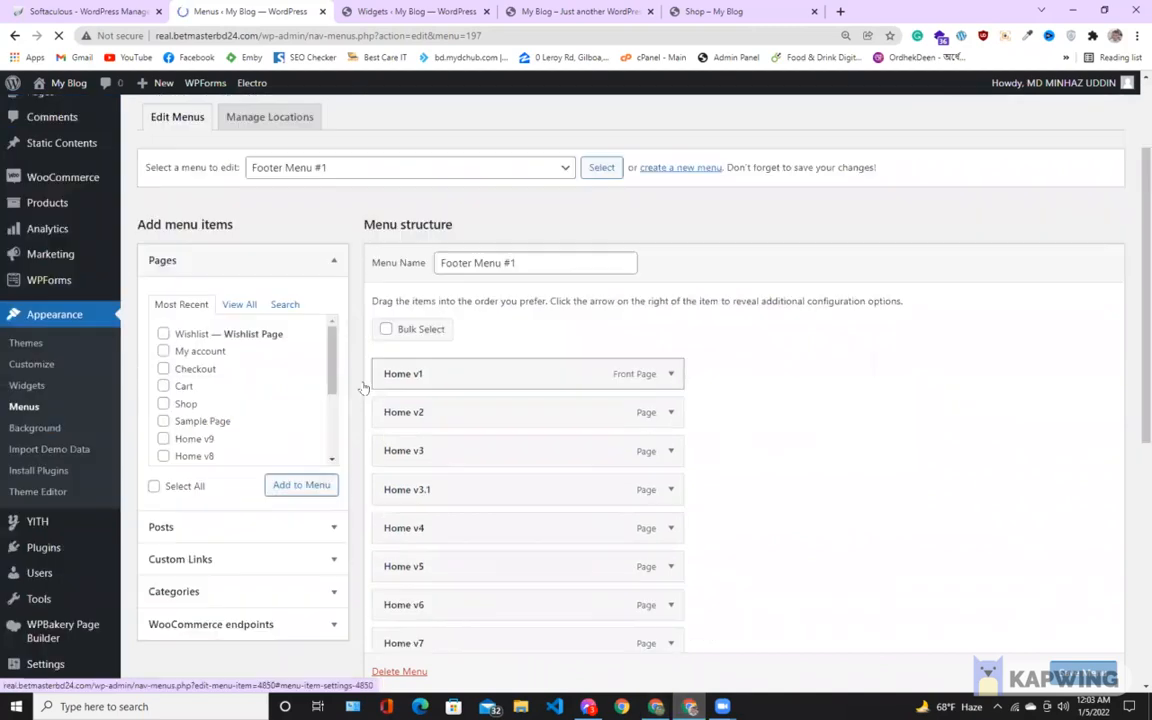
scroll(500, 415, "down", 3)
scroll(506, 381, "up", 2)
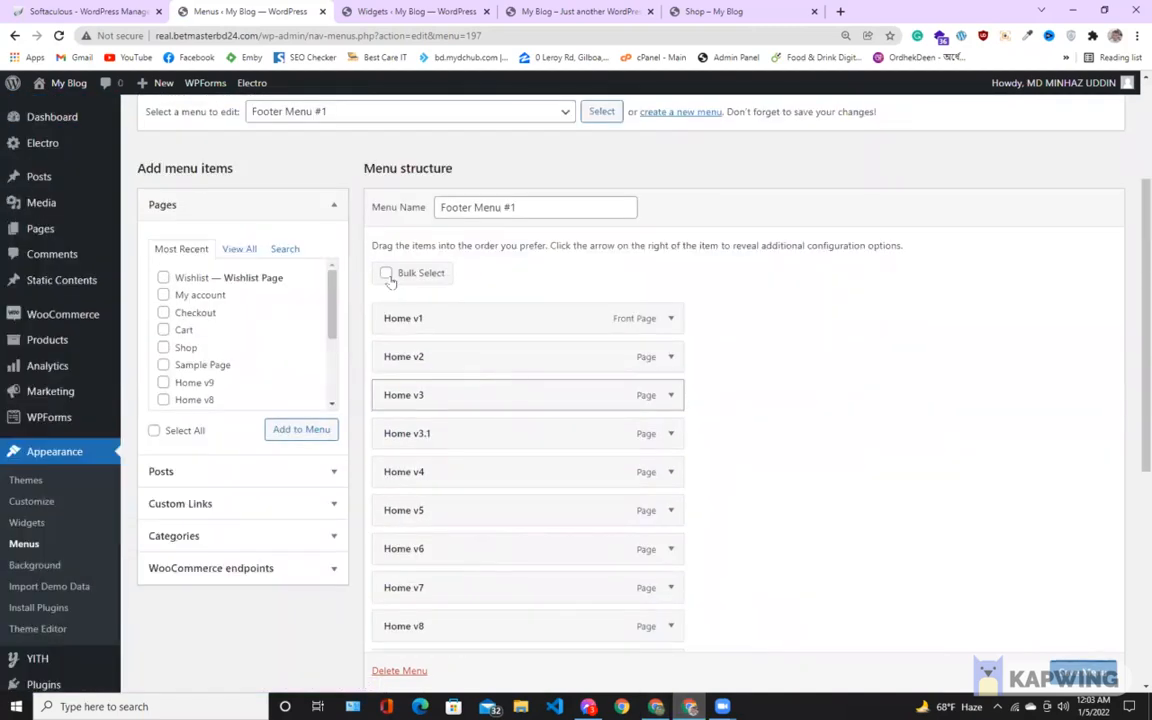
left_click(387, 275)
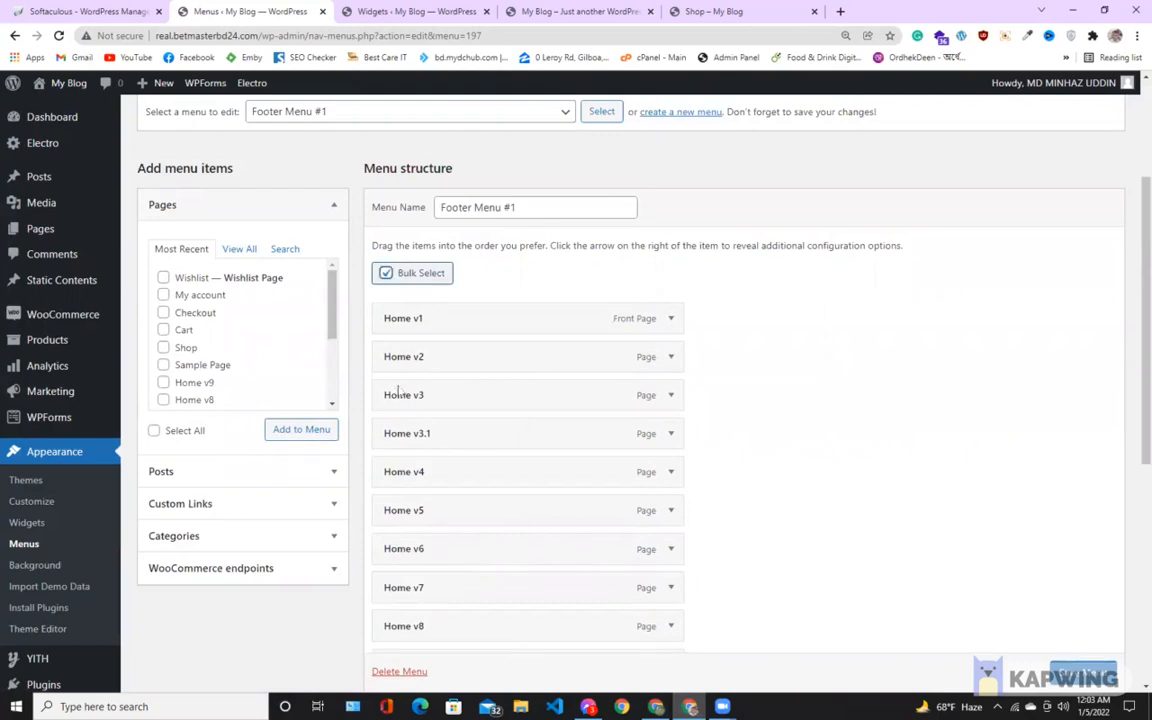
scroll(398, 393, "down", 5)
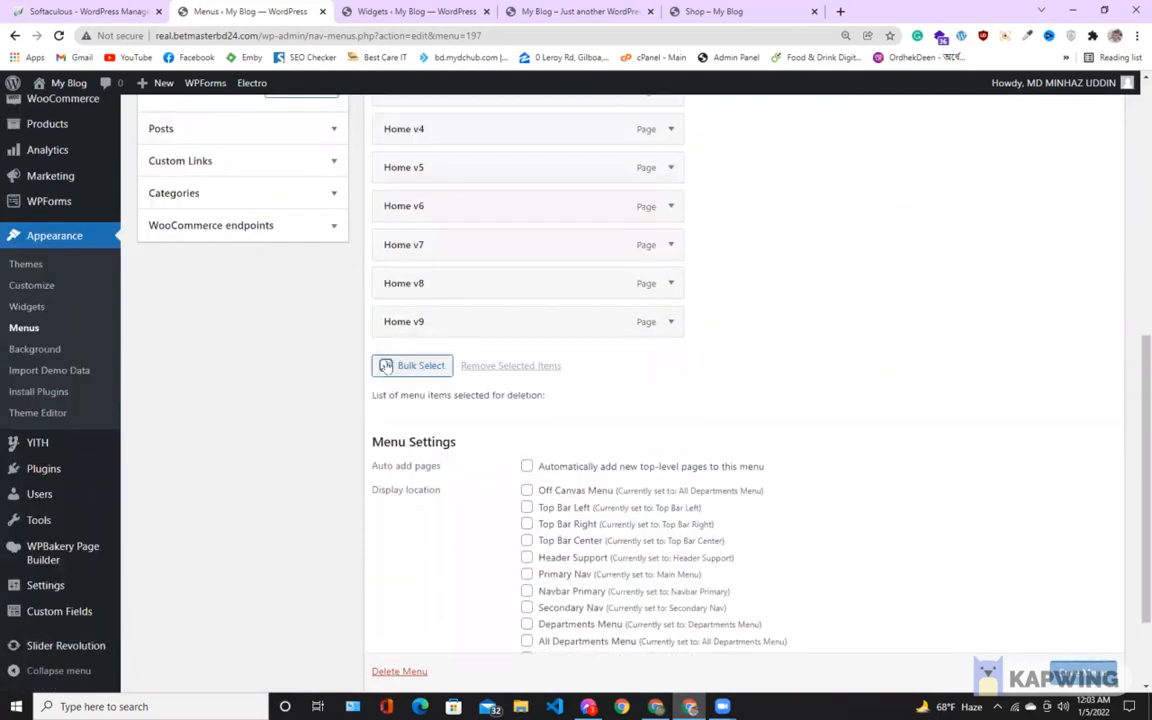
left_click(386, 365)
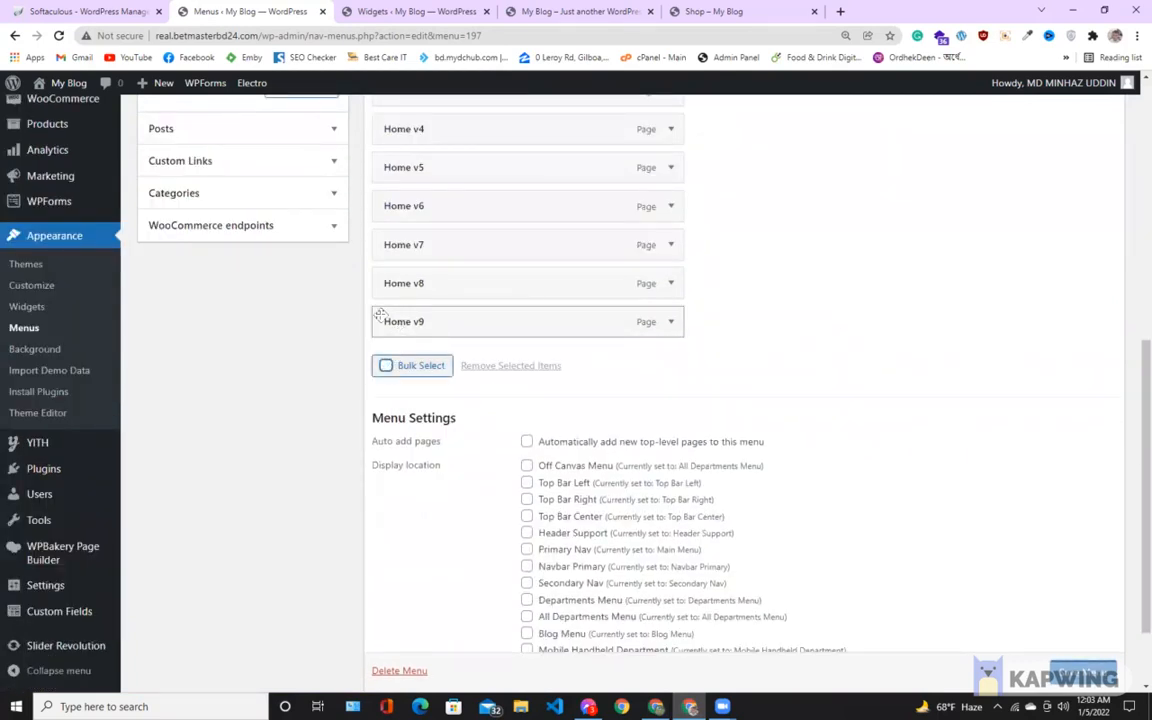
left_click(387, 367)
left_click(387, 367)
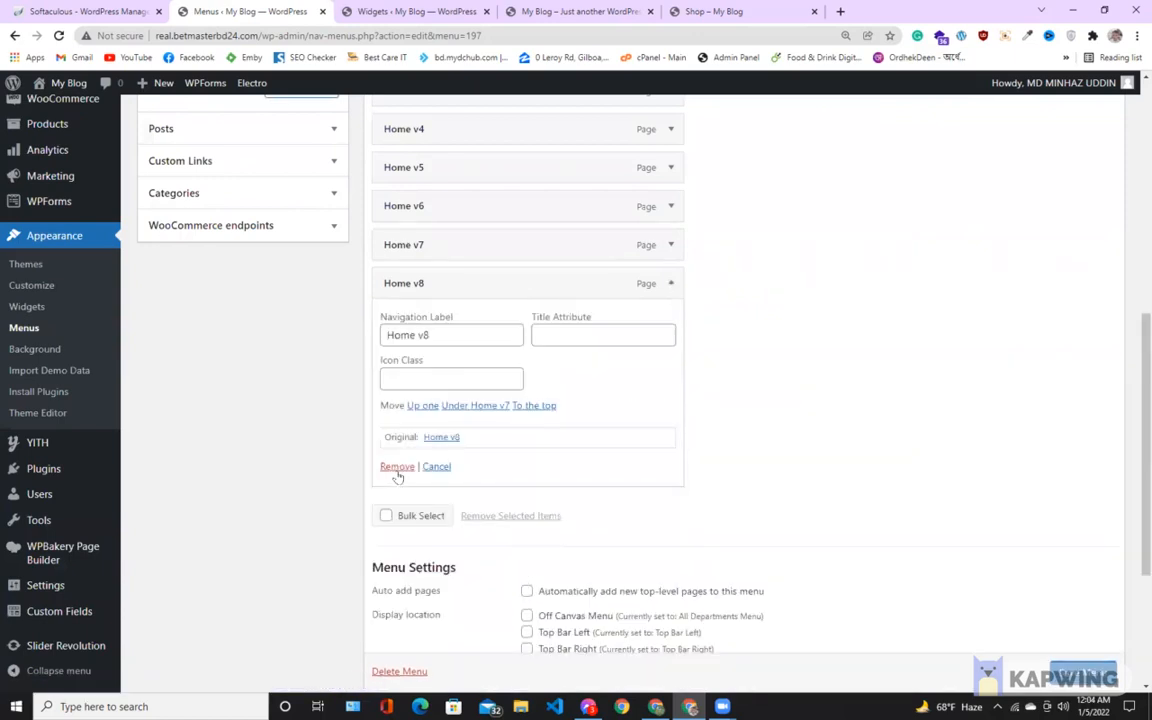
Remove the Home v9, Home v8 and Home v7 items from the end of Footer Menu #1
left_click(397, 467)
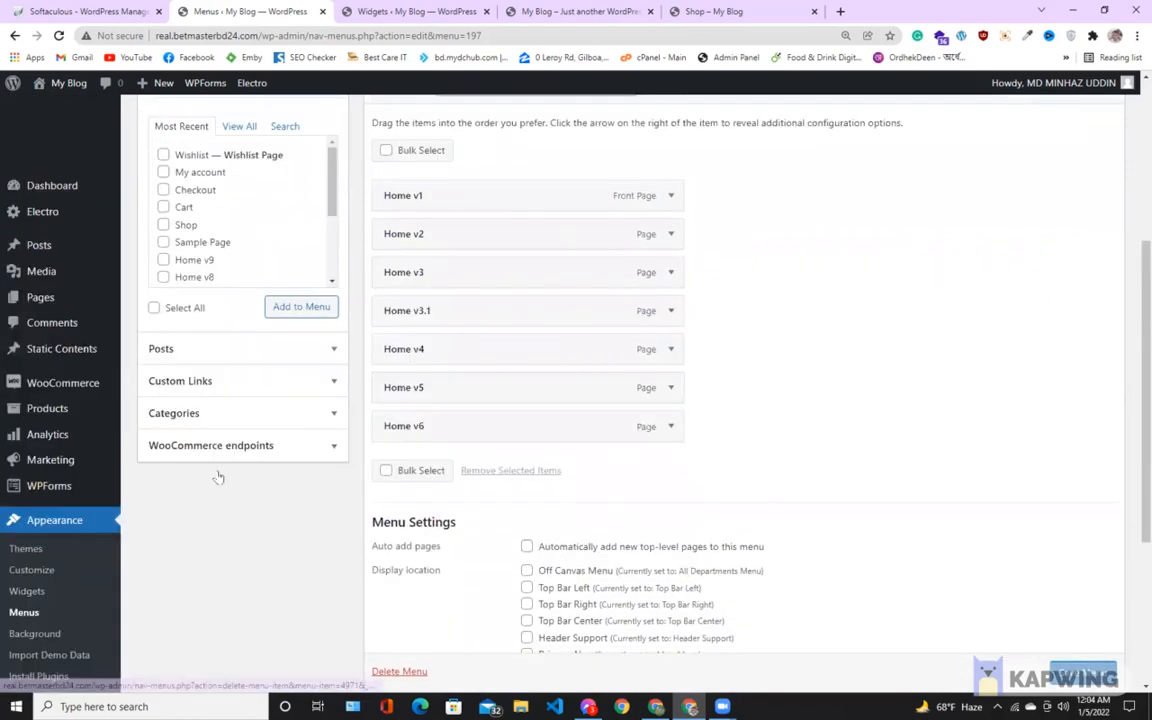
Start a new custom link for Footer Menu #1 with the link text "my menu"
scroll(284, 454, "up", 1)
left_click(284, 452)
left_click(229, 296)
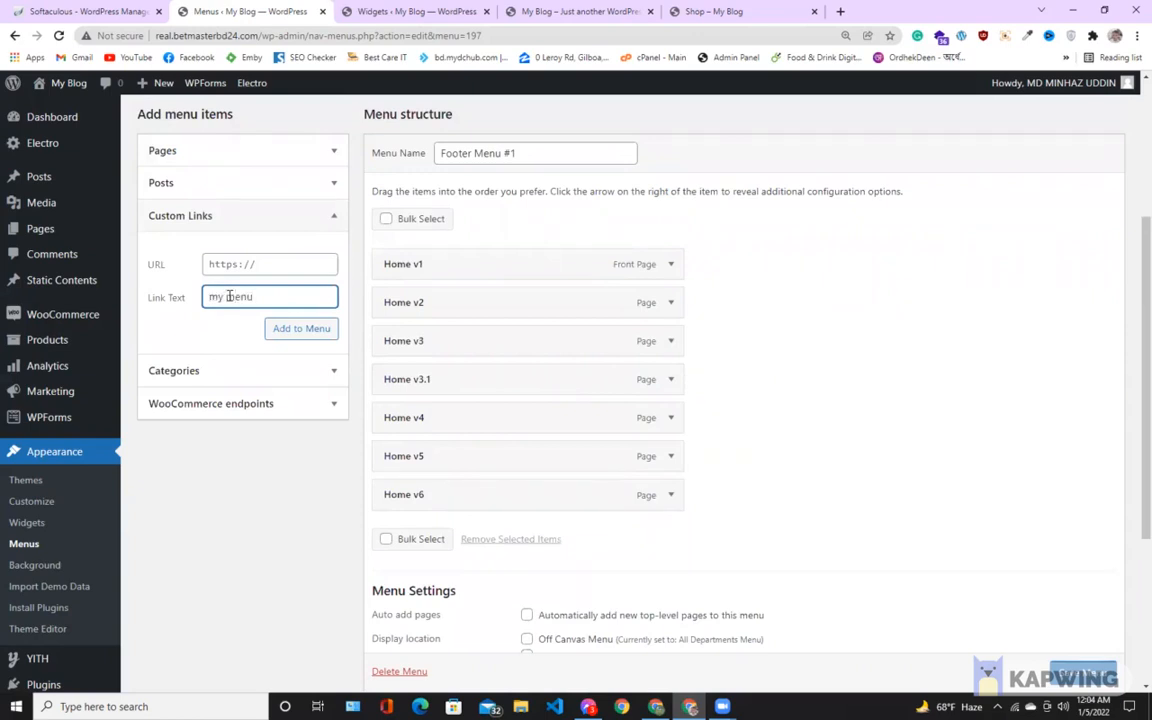
left_click(260, 264)
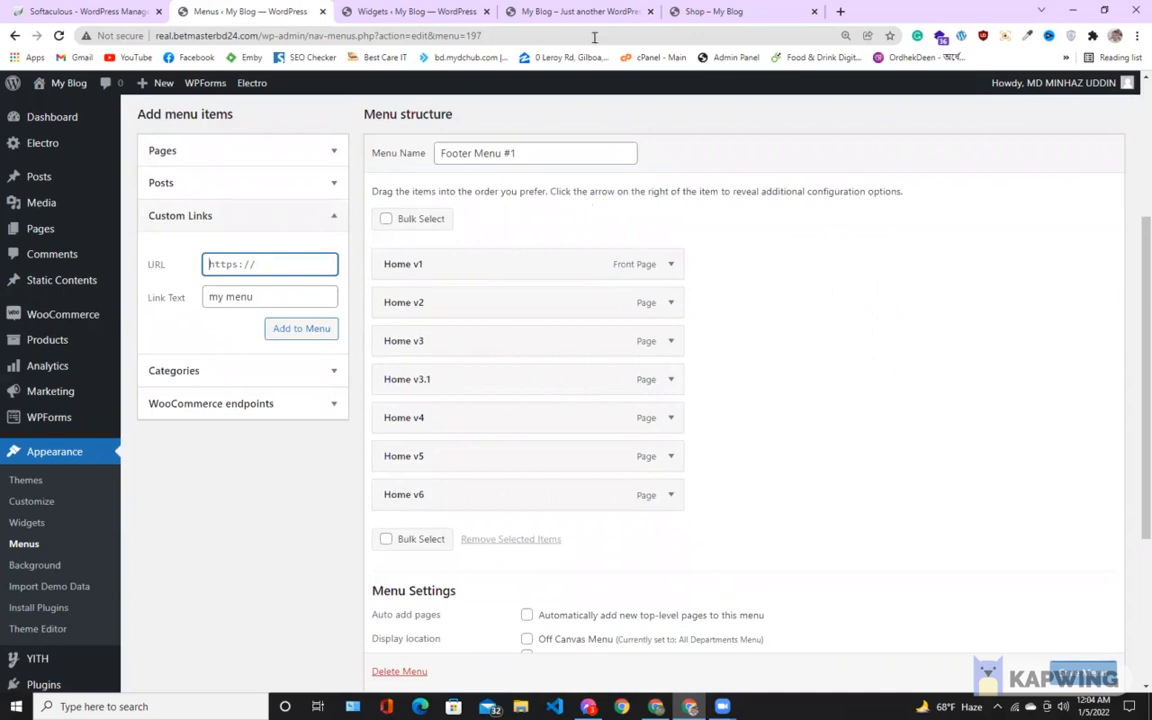
Open the bookmarked Facebook site in a new browser tab, copy its address and return to the Menus page
right_click(180, 60)
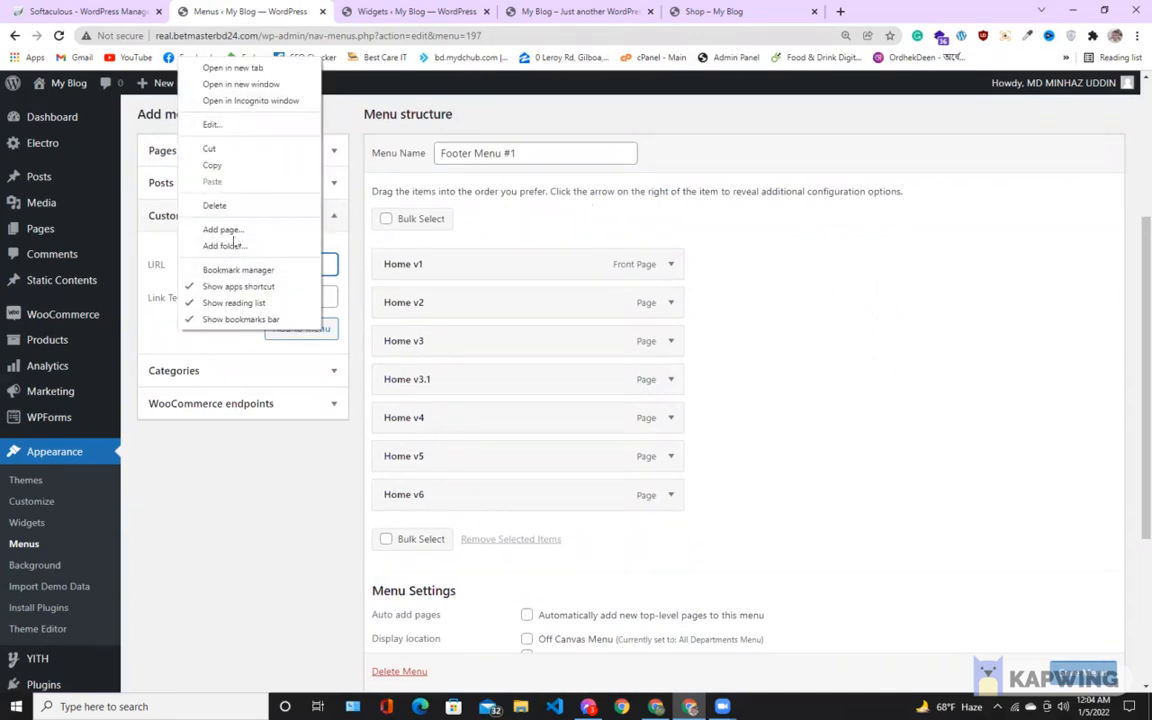
left_click(250, 68)
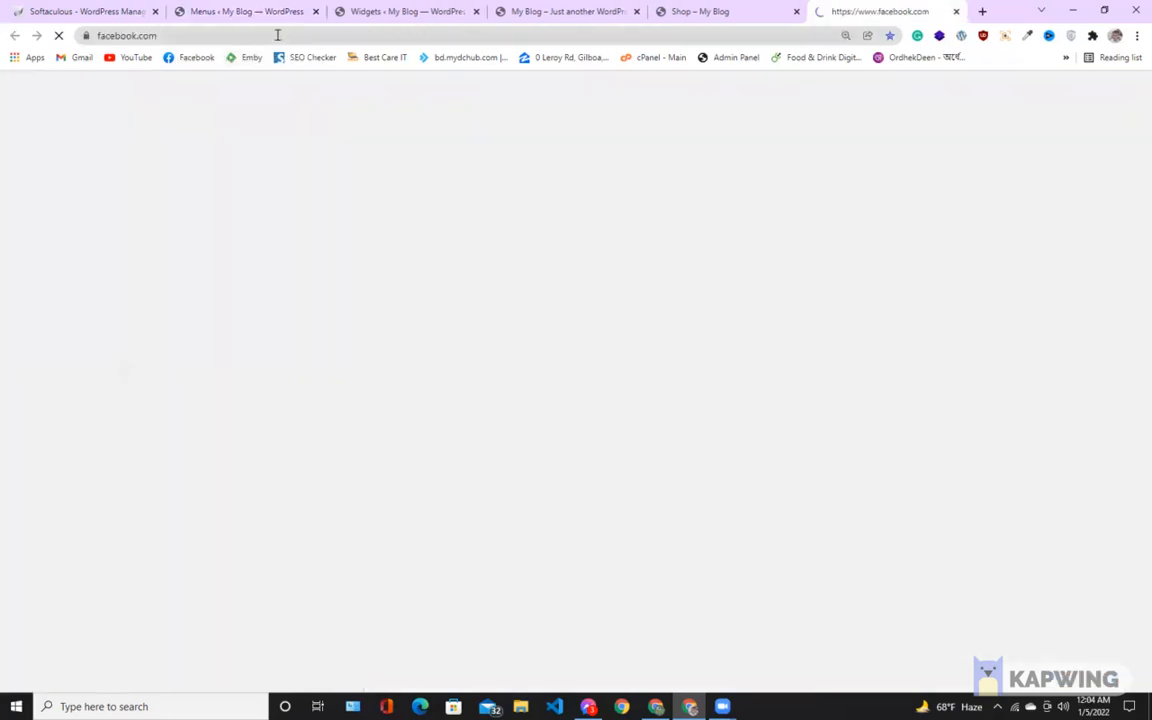
left_click(170, 36)
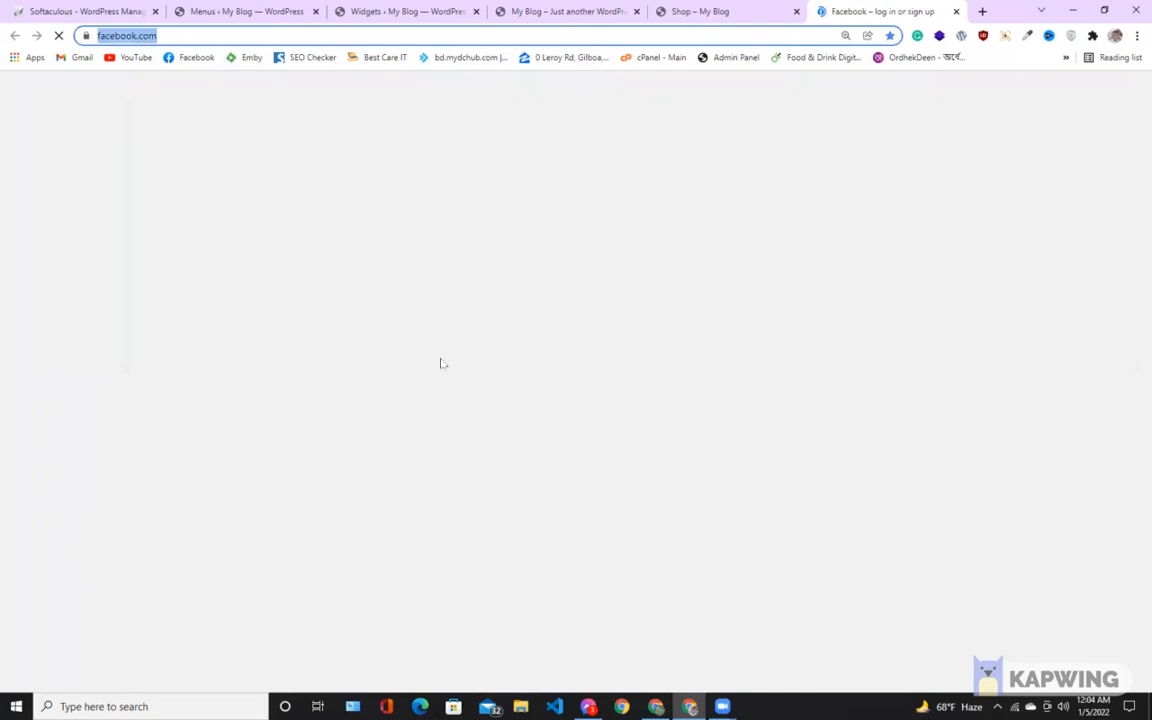
key("ctrl+Tab")
key("ctrl+Tab")
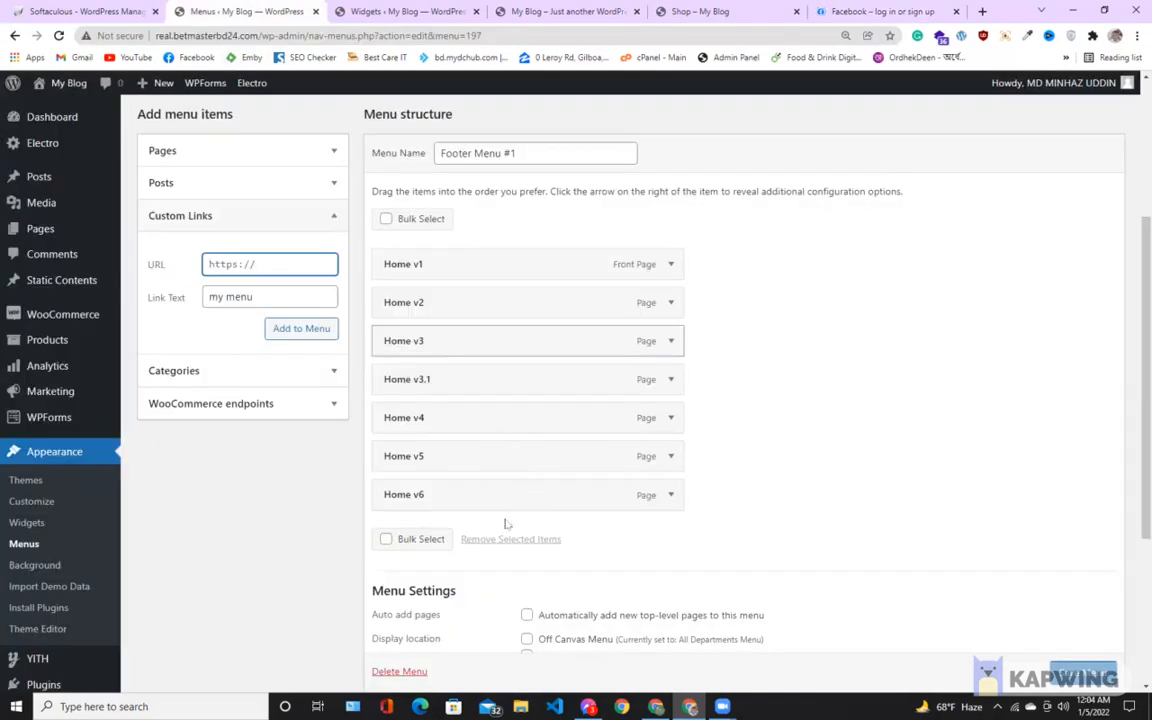
right_click(218, 262)
left_click(210, 328)
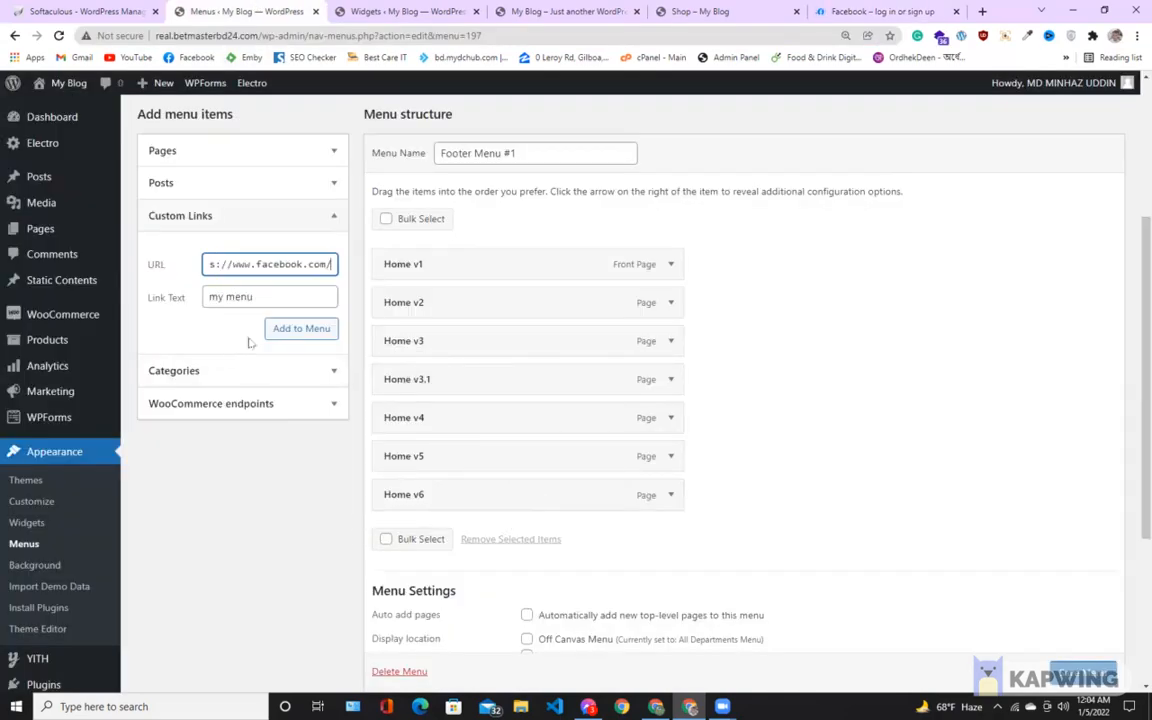
left_click(287, 327)
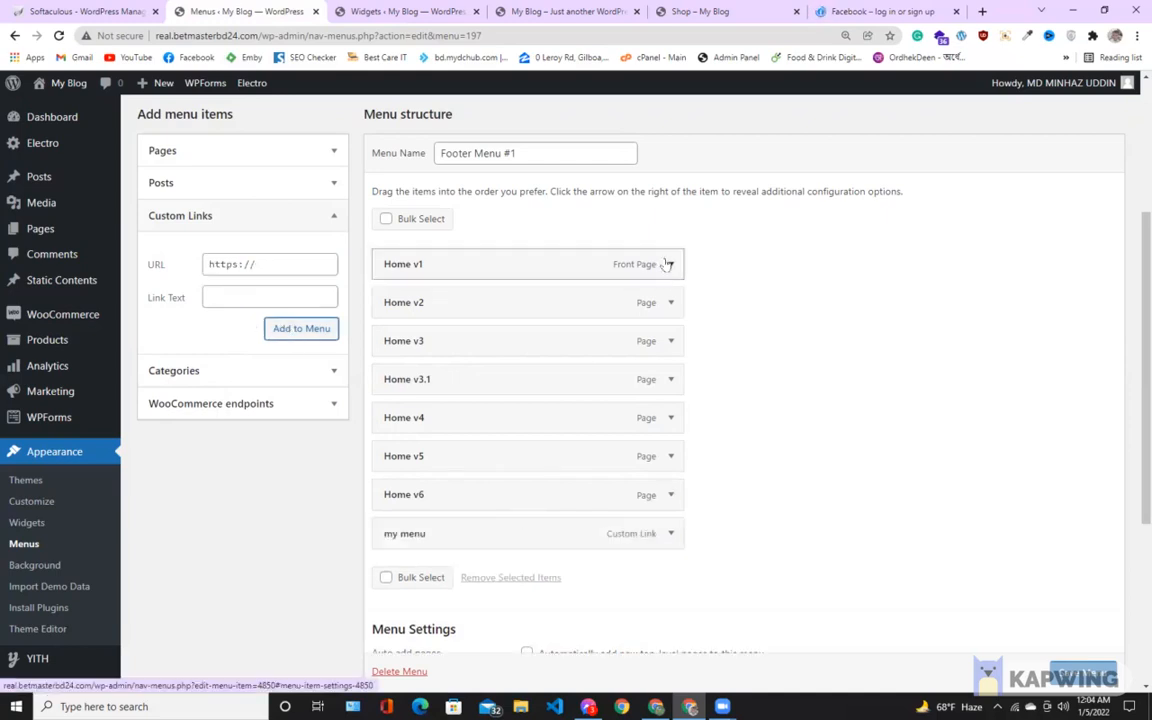
left_click_drag(489, 545, 504, 261)
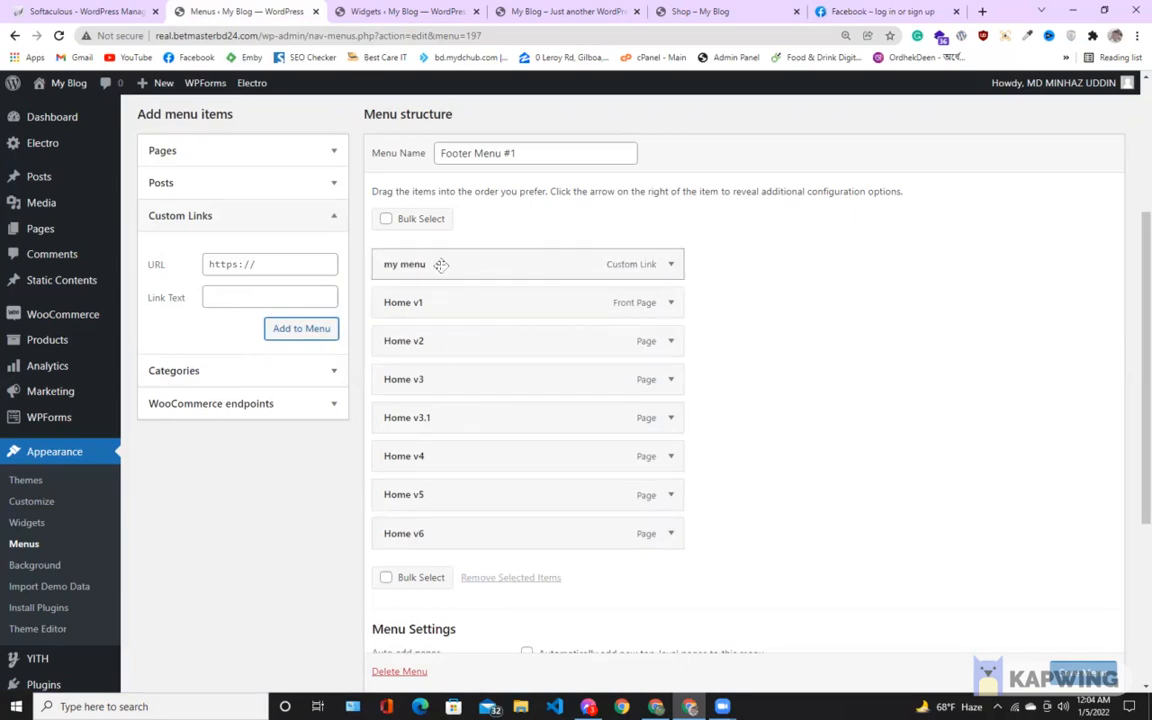
Examine the categories, WooCommerce endpoints, posts and pages available as menu items, and the display locations under Menu Settings
left_click(330, 369)
scroll(203, 380, "up", 2)
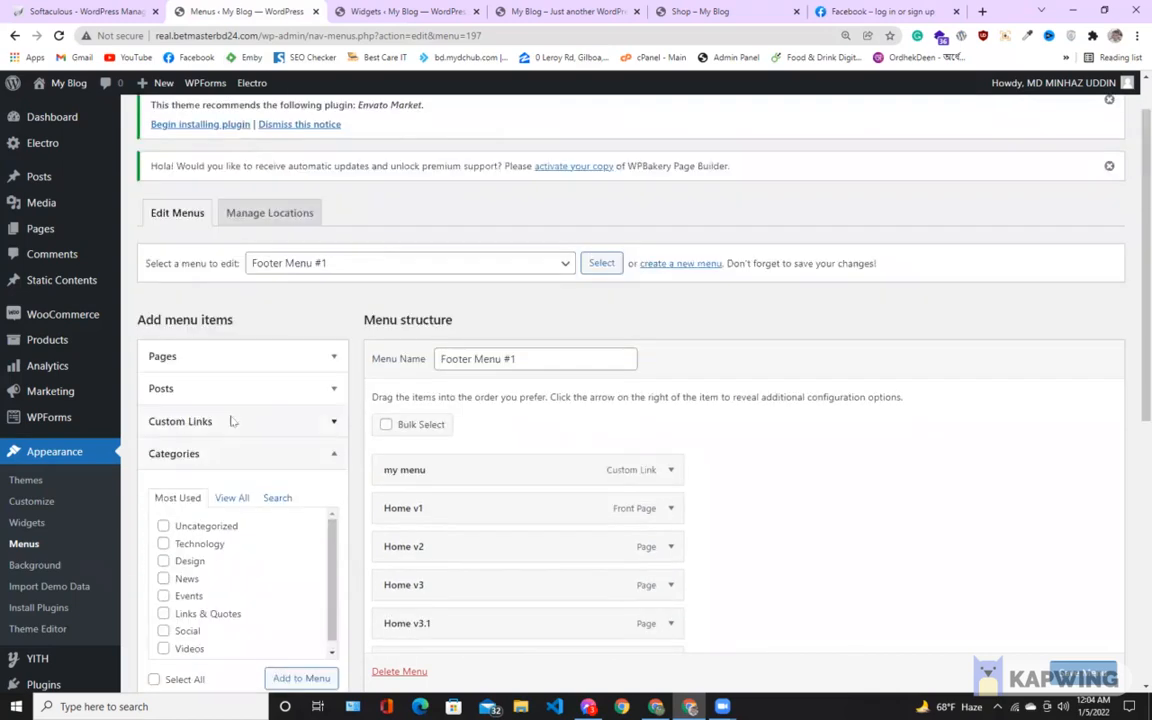
scroll(208, 416, "down", 3)
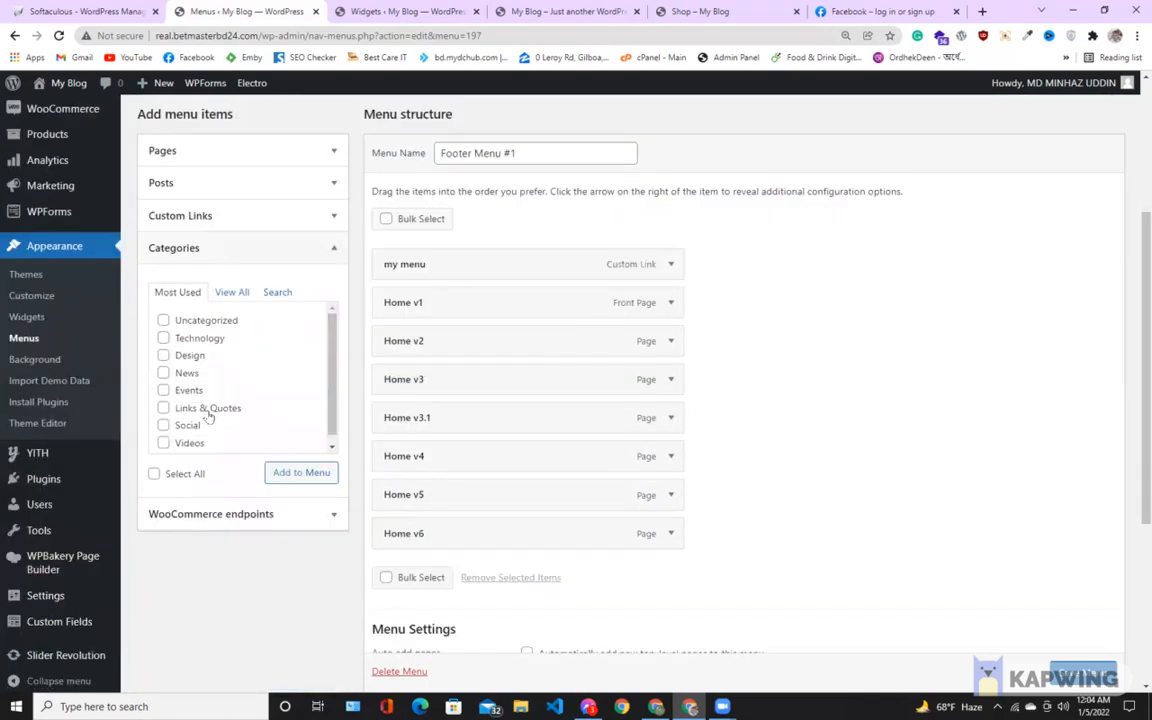
left_click(325, 514)
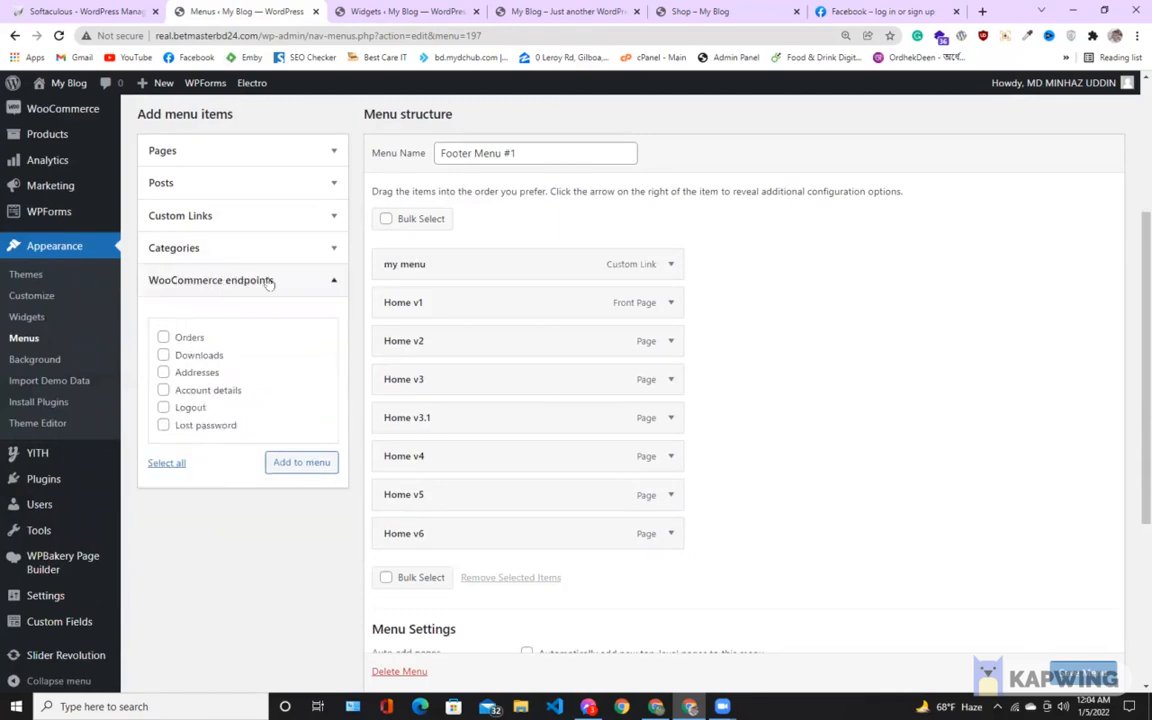
scroll(265, 283, "up", 2)
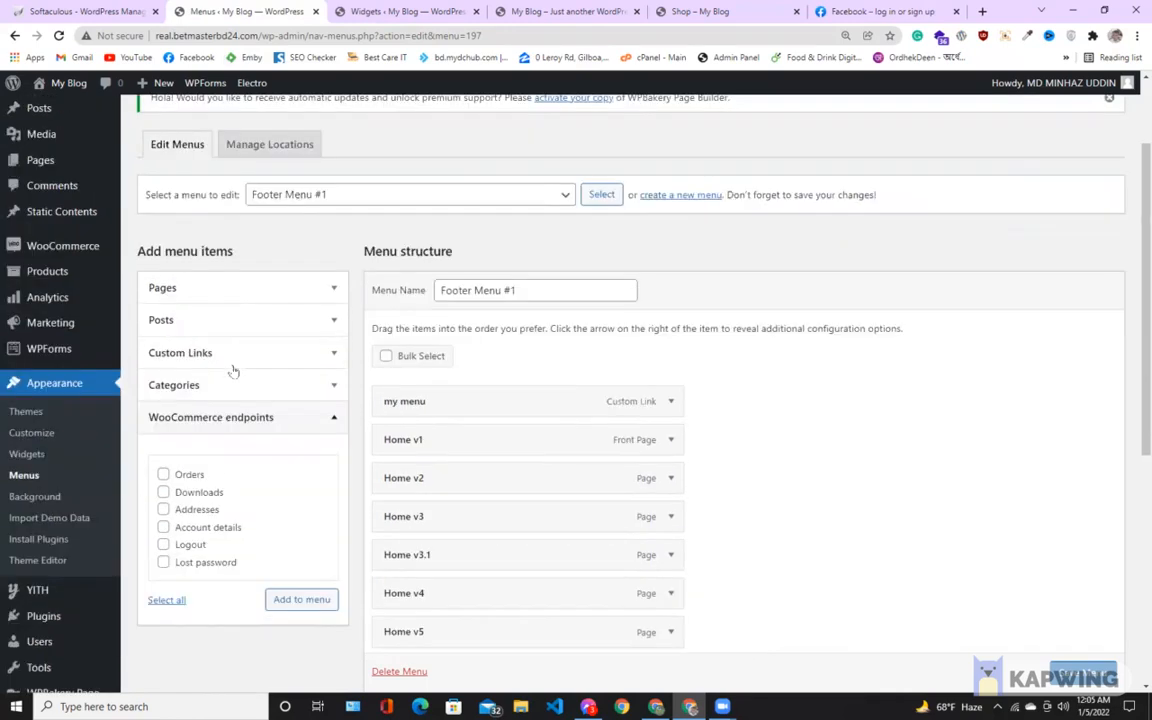
left_click(325, 322)
scroll(203, 460, "down", 3)
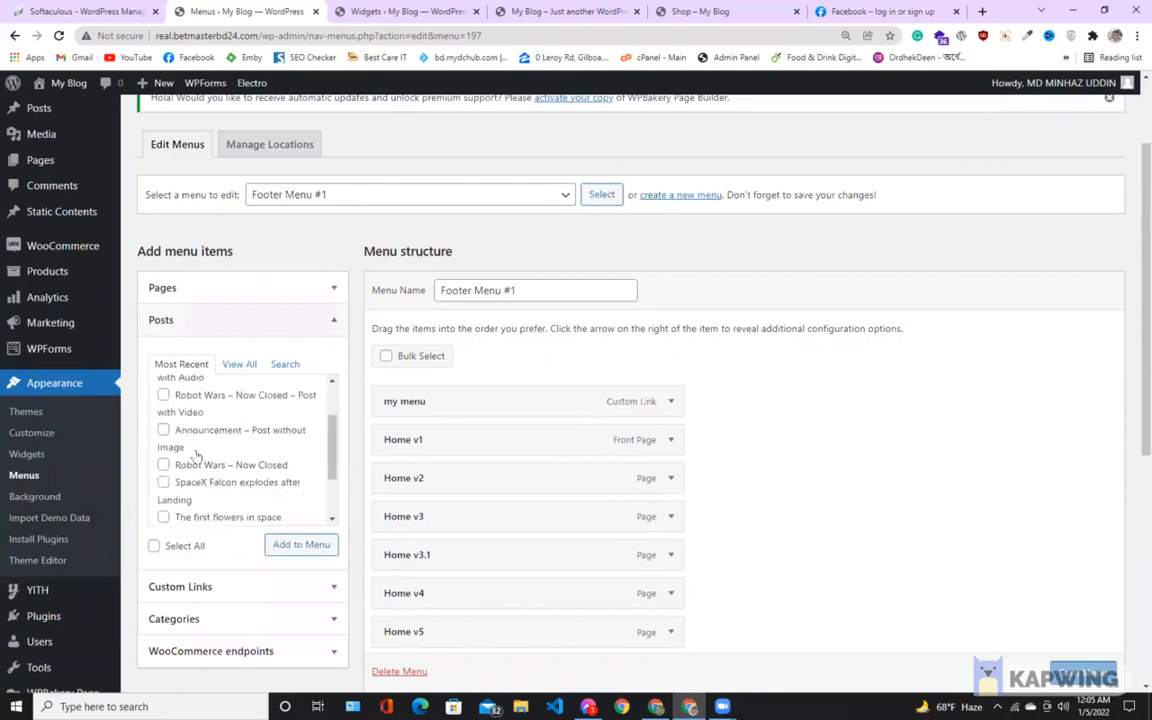
scroll(197, 452, "up", 3)
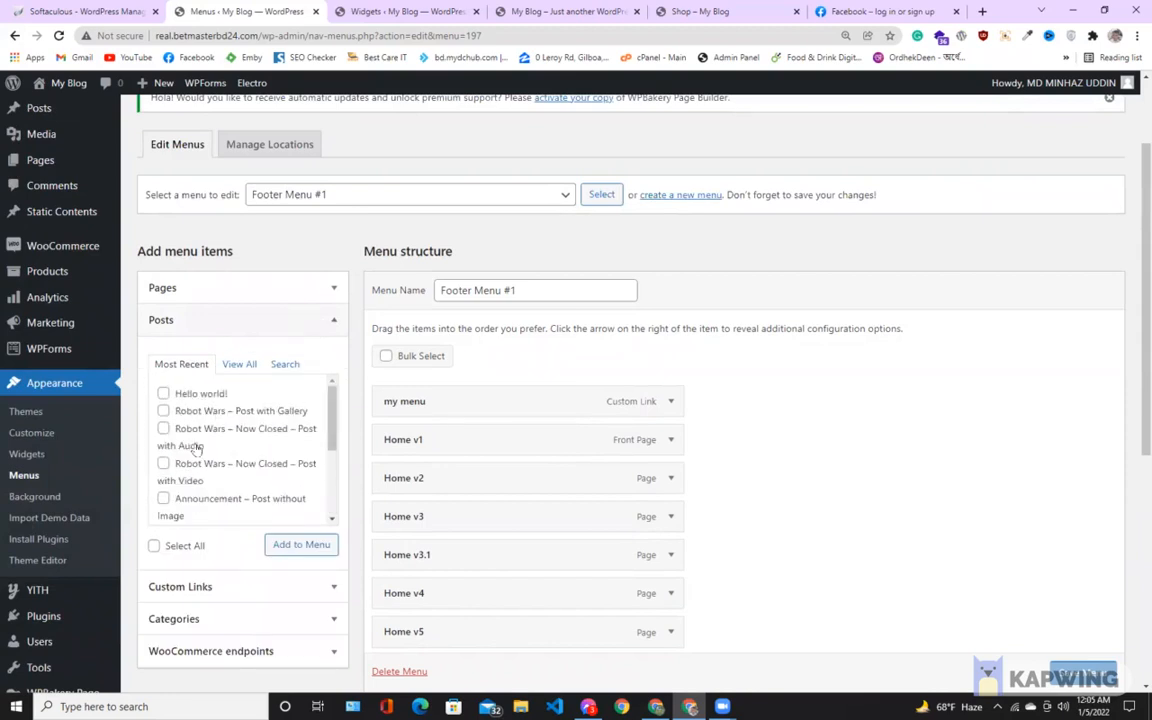
left_click(329, 287)
scroll(178, 425, "down", 3)
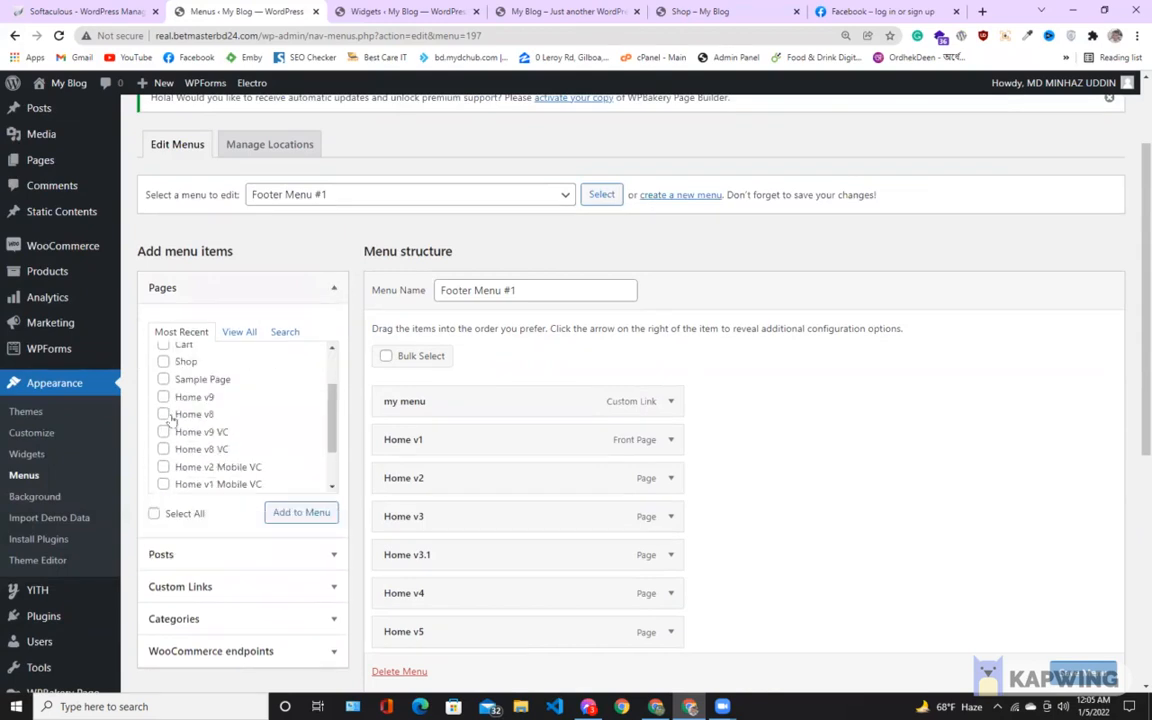
scroll(350, 360, "down", 5)
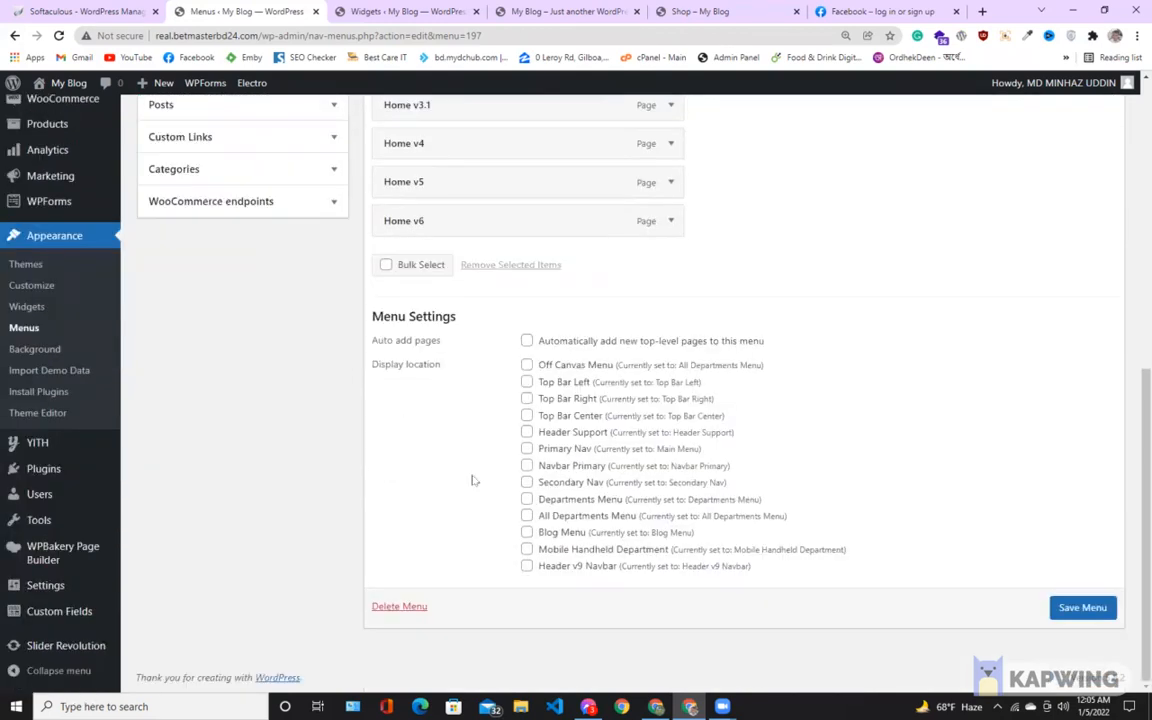
scroll(440, 380, "up", 5)
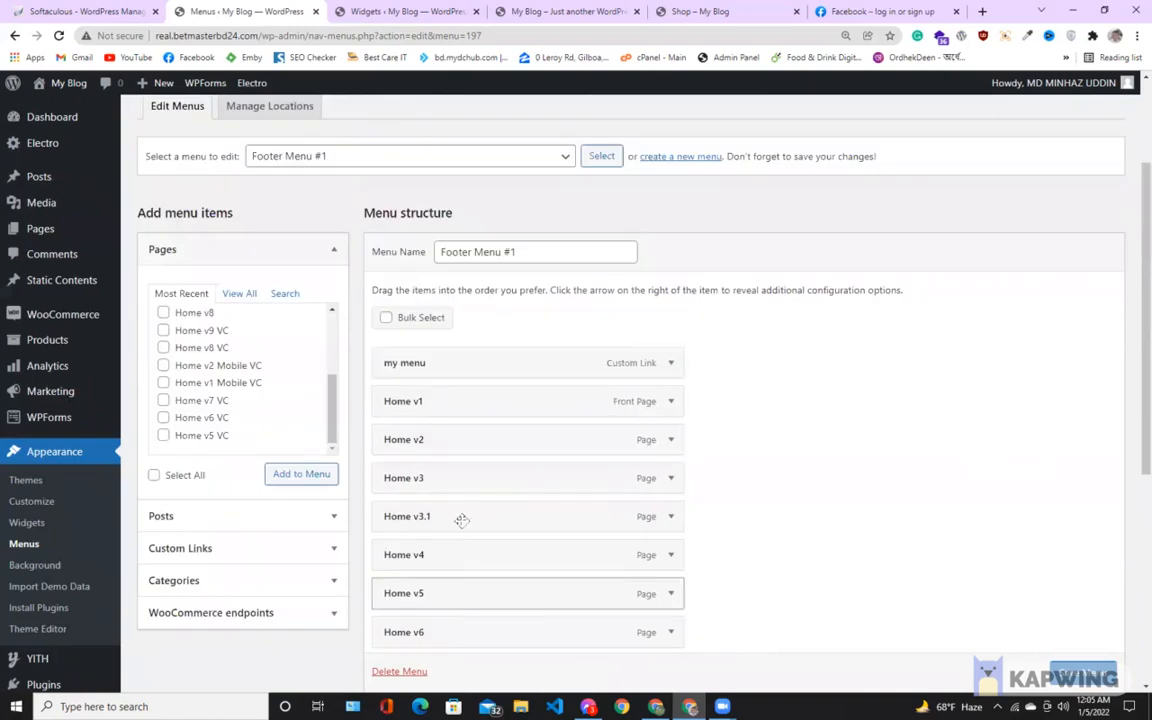
scroll(460, 522, "down", 4)
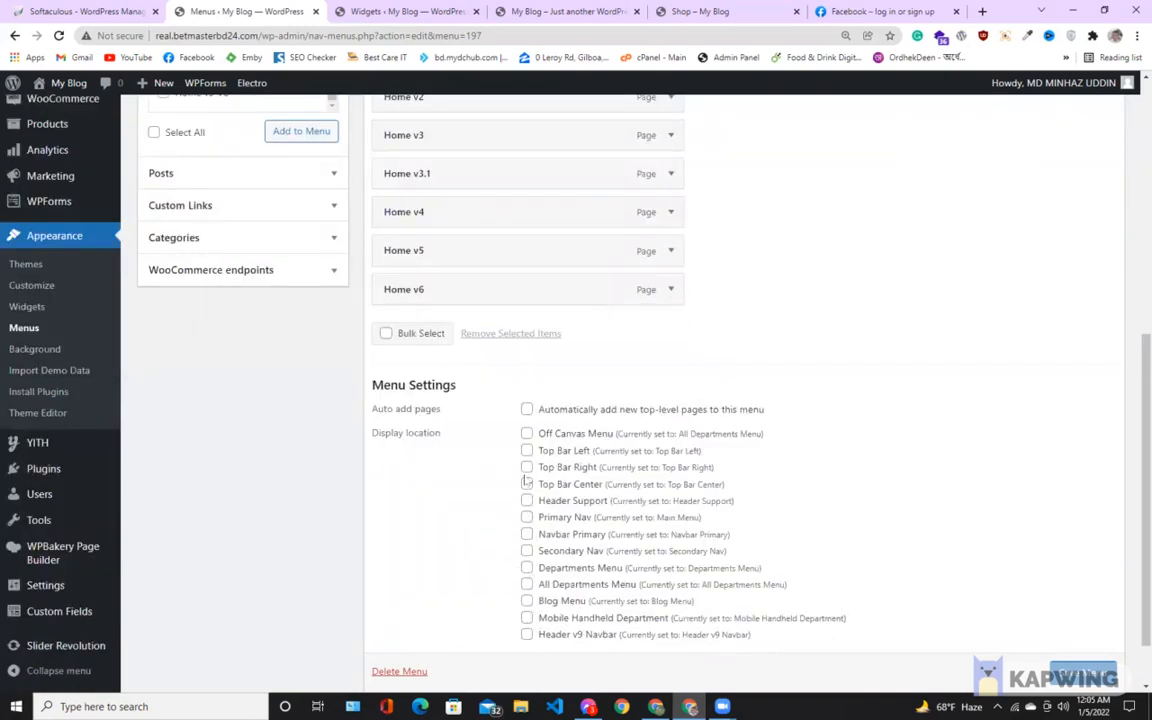
Assign Footer Menu #1 to the important pages navigation widget in Footer Bottom Widgets and save the widget
left_click(375, 8)
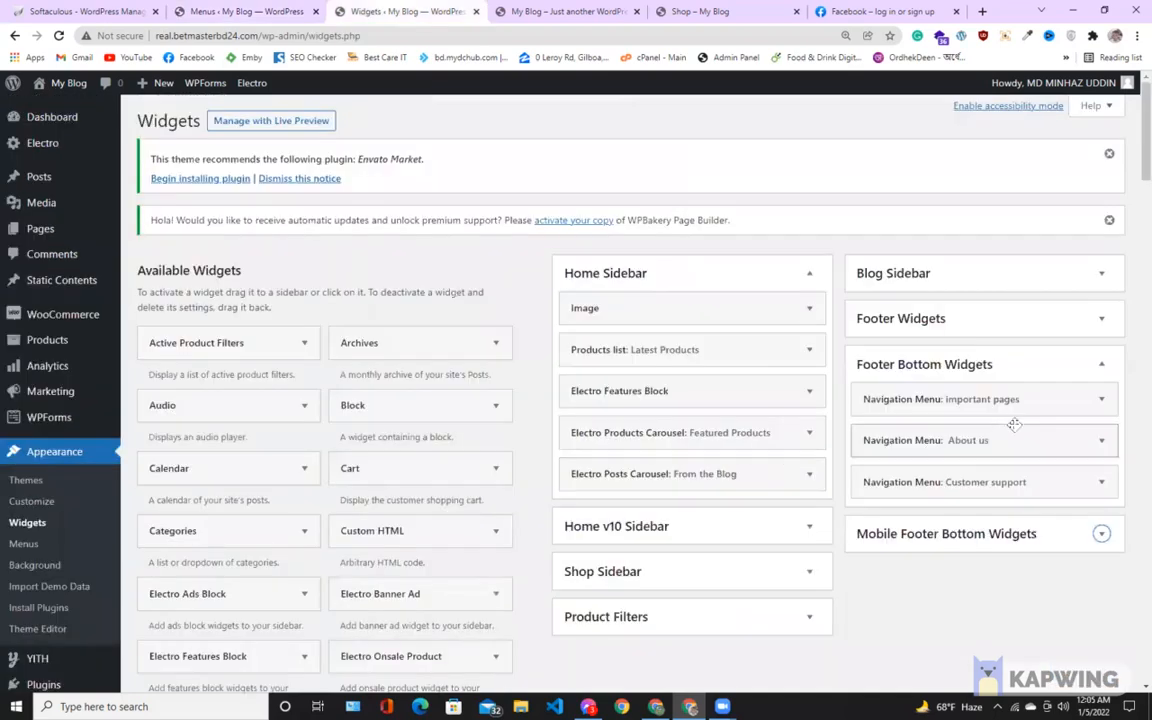
left_click(1104, 440)
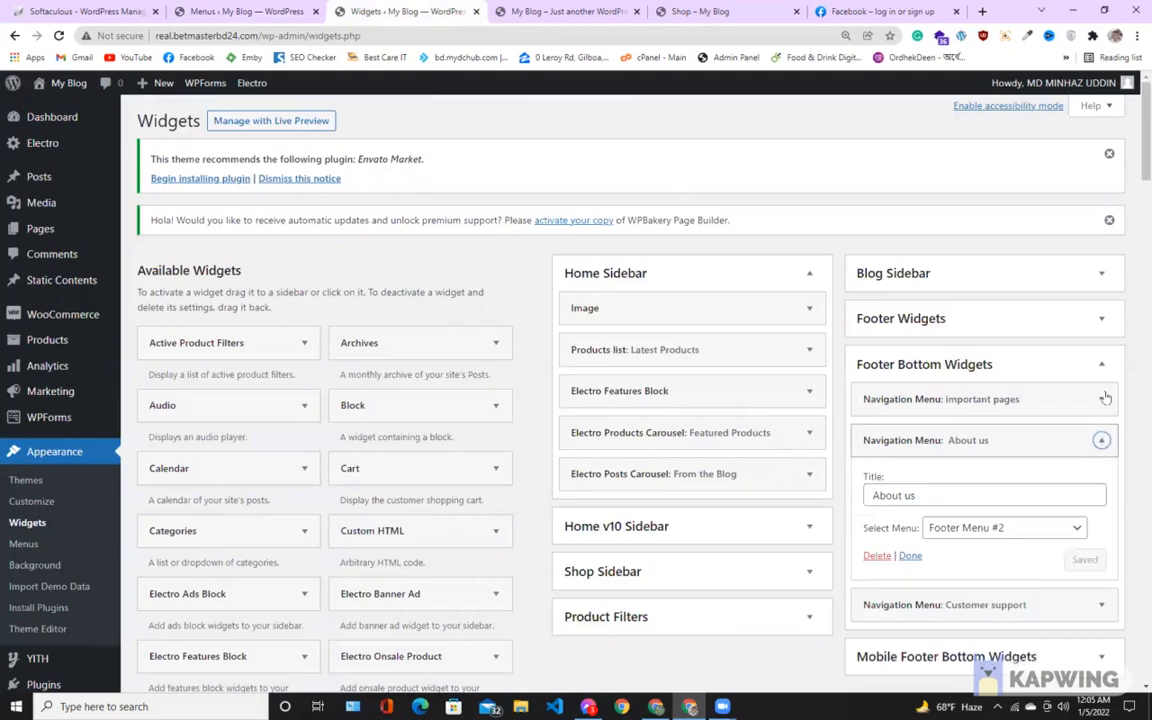
left_click(1103, 399)
left_click(1038, 486)
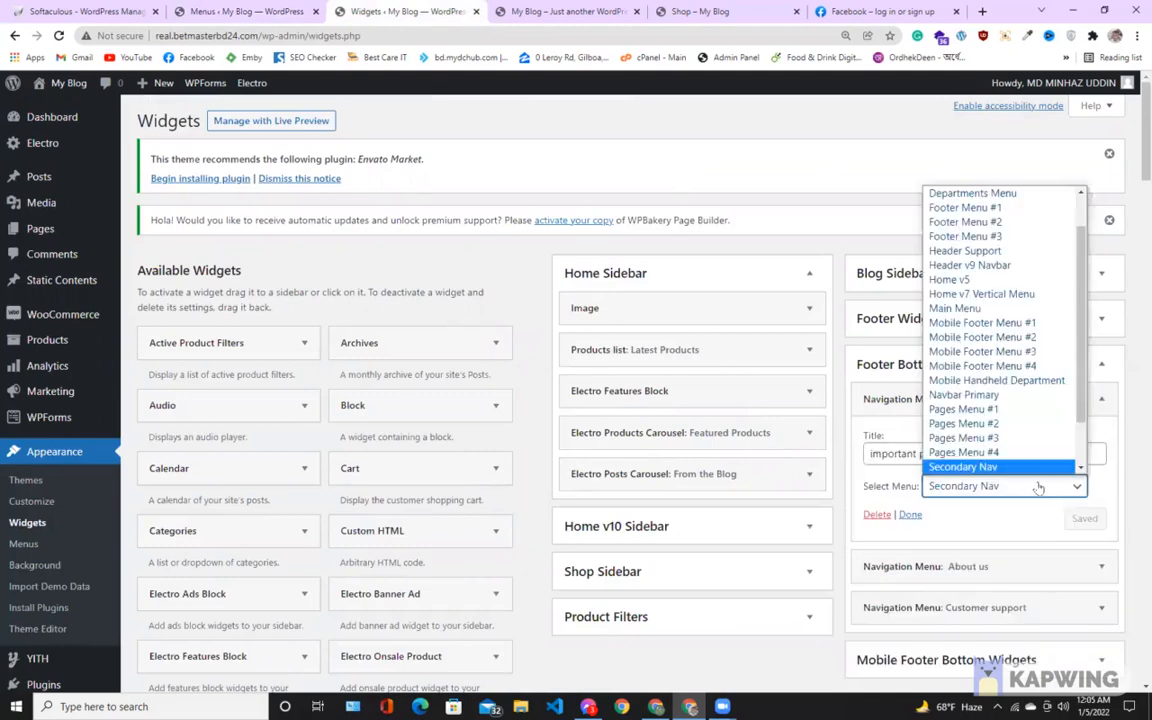
scroll(1010, 430, "down", 2)
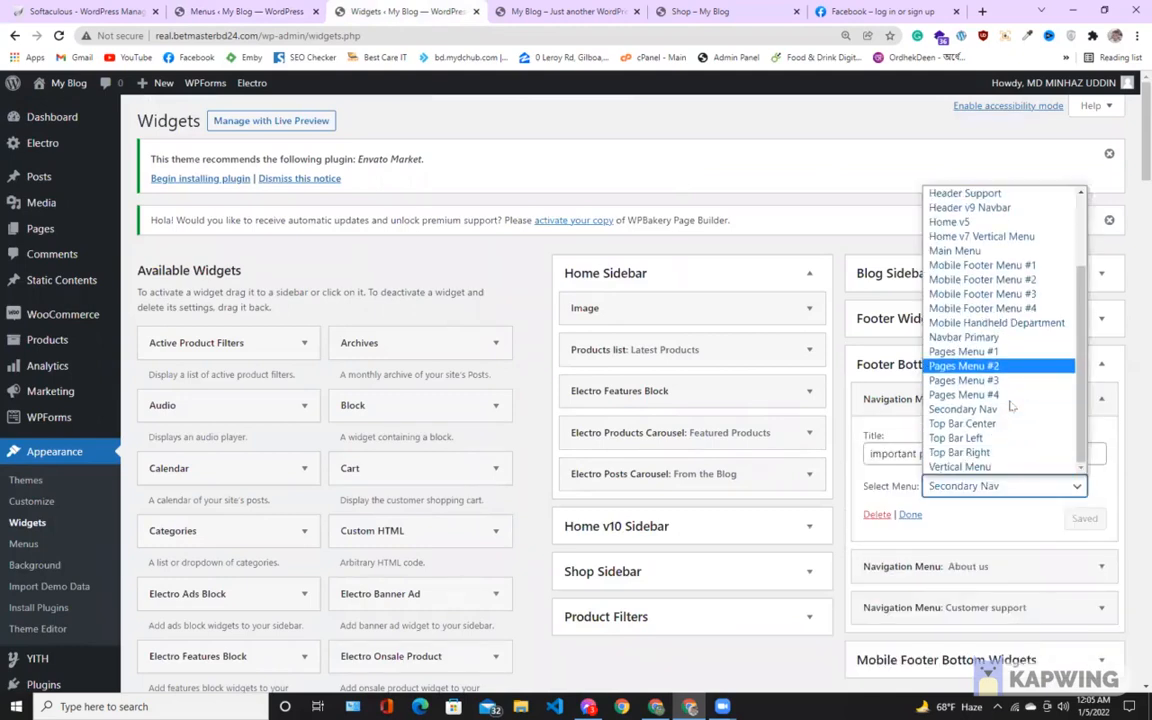
scroll(1010, 316, "up", 3)
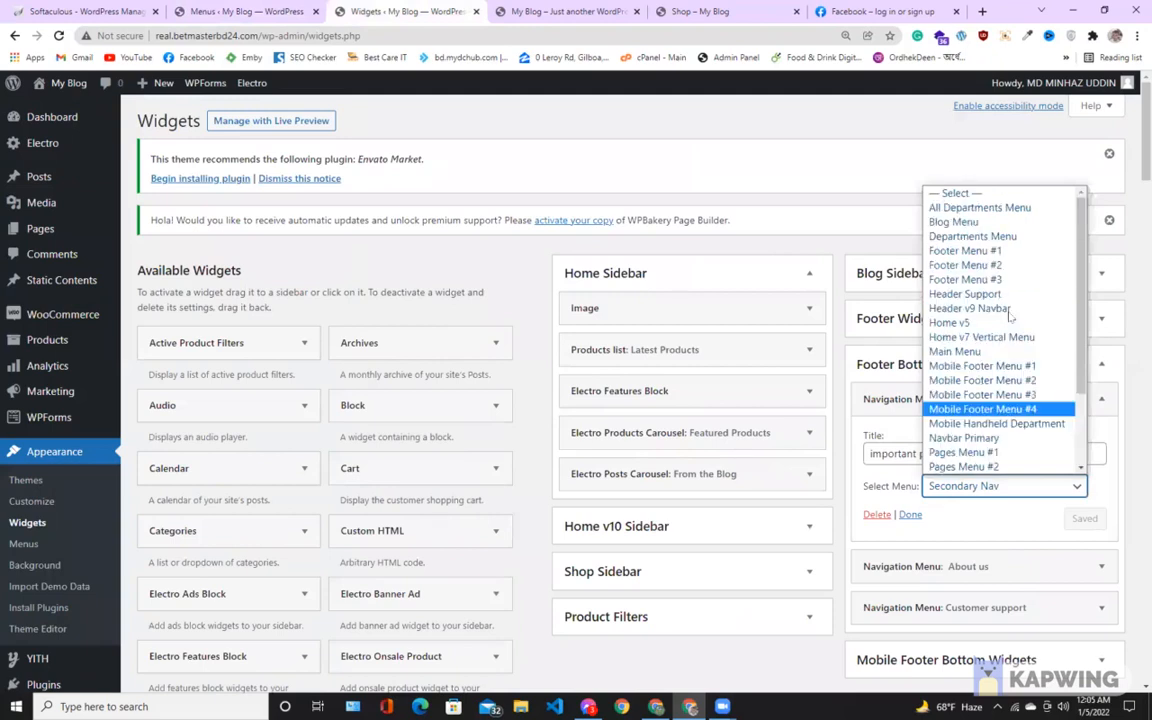
left_click(965, 250)
left_click(1088, 518)
Return to the Menus page and save Footer Menu #1
left_click(277, 9)
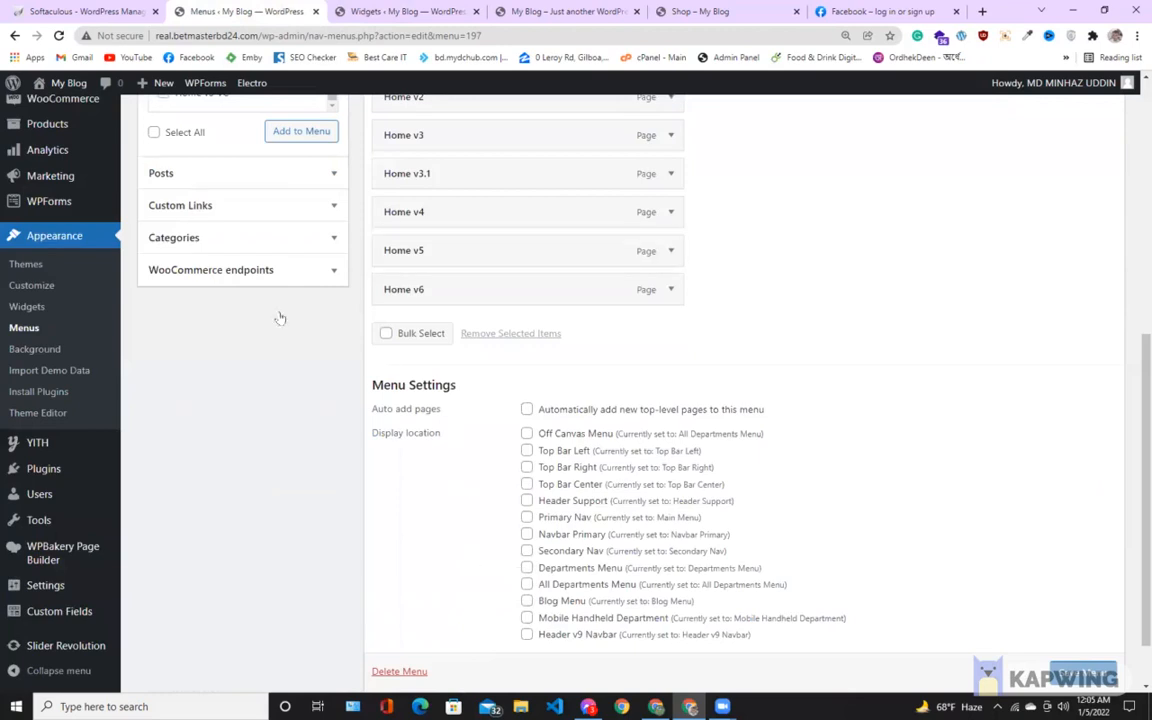
scroll(954, 607, "down", 1)
left_click(1078, 633)
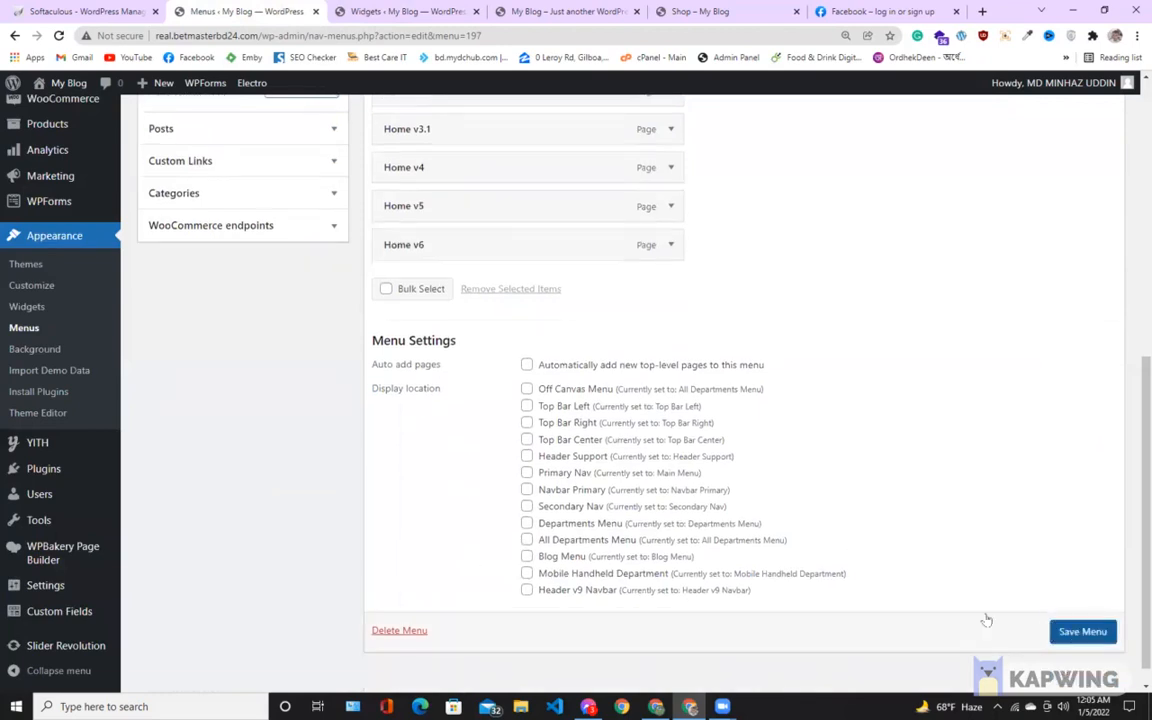
scroll(419, 403, "up", 3)
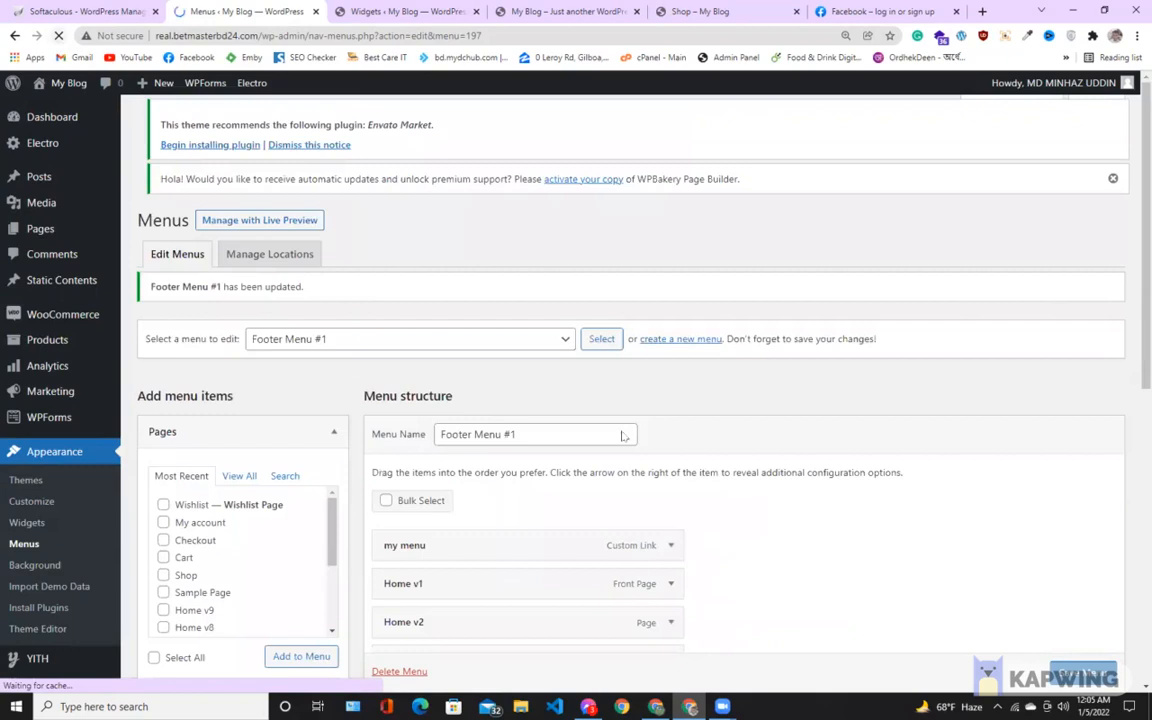
Examine Footer Menu #1's items and Menu Settings, and the menu assigned to each theme location
scroll(702, 433, "down", 9)
scroll(702, 433, "up", 5)
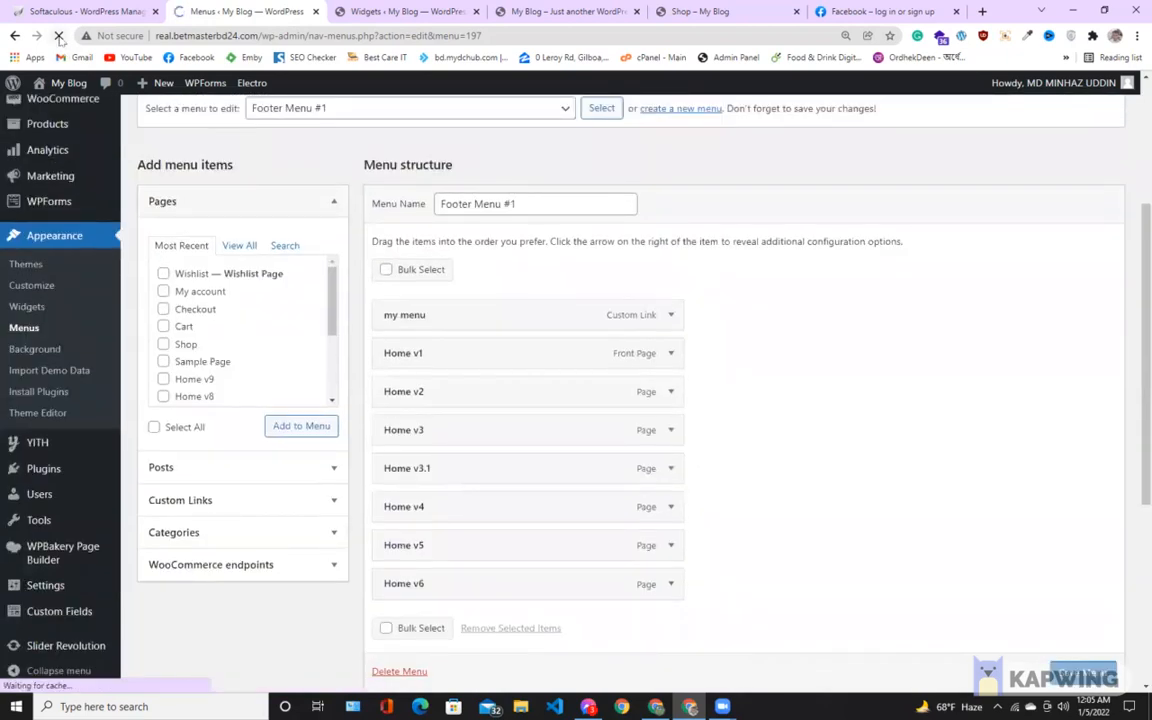
scroll(455, 435, "down", 3)
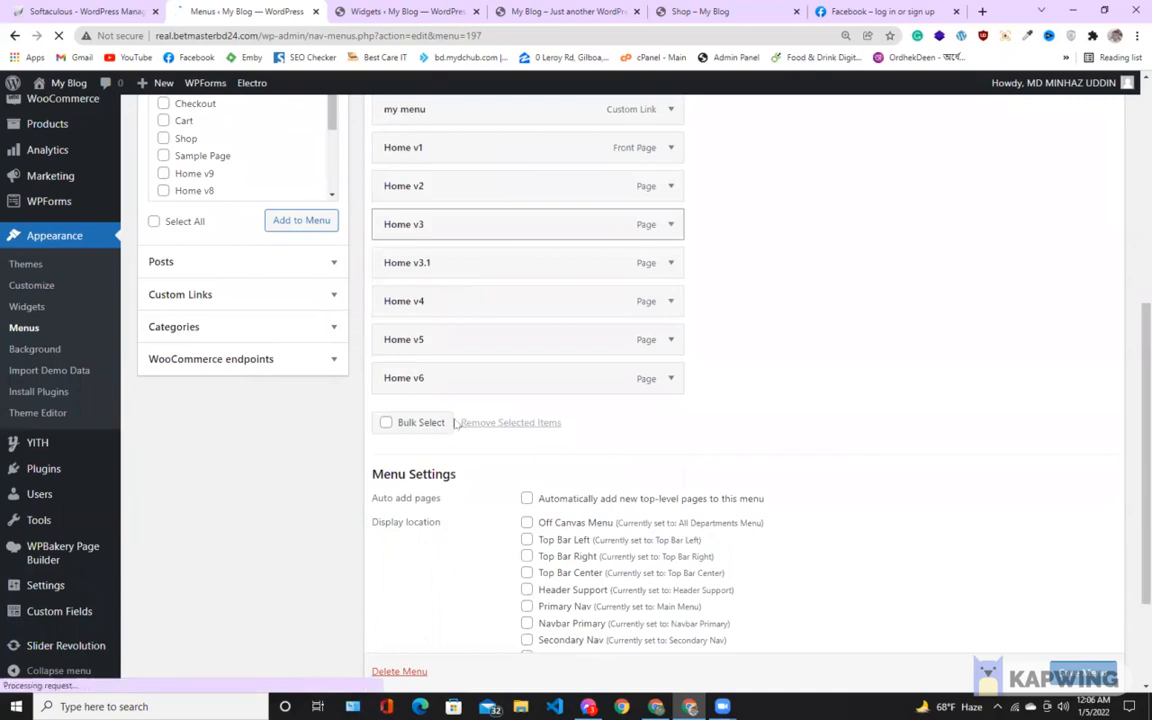
scroll(458, 430, "down", 3)
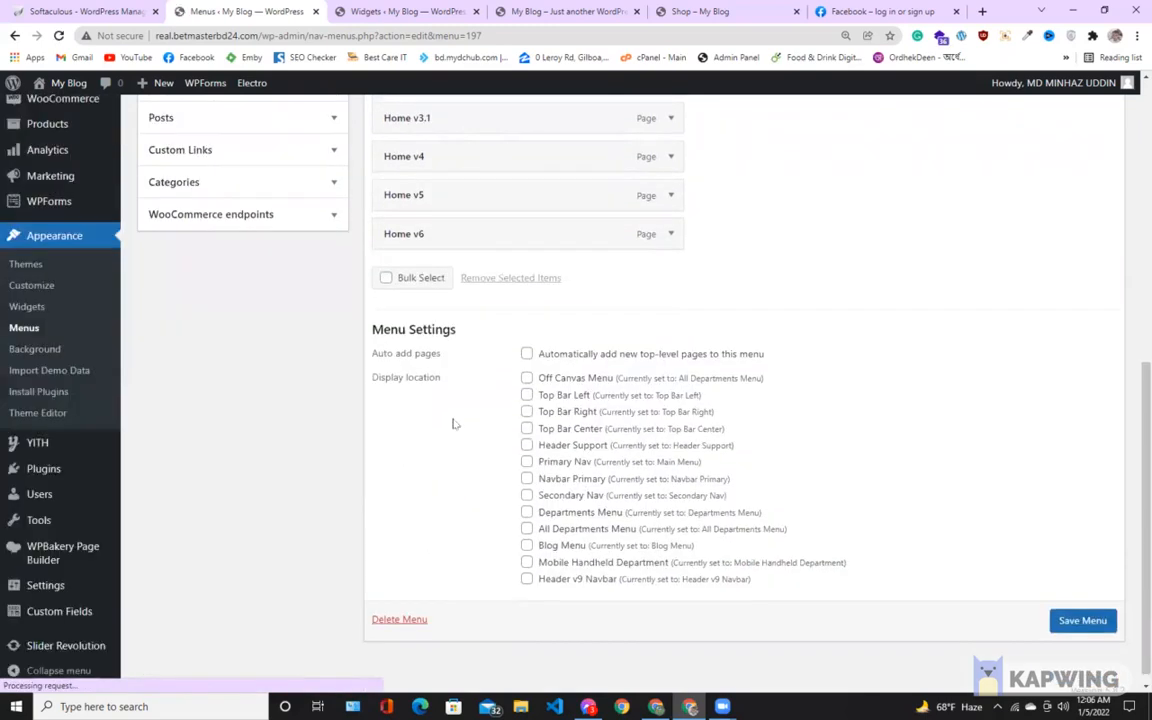
scroll(453, 424, "up", 8)
scroll(453, 417, "down", 8)
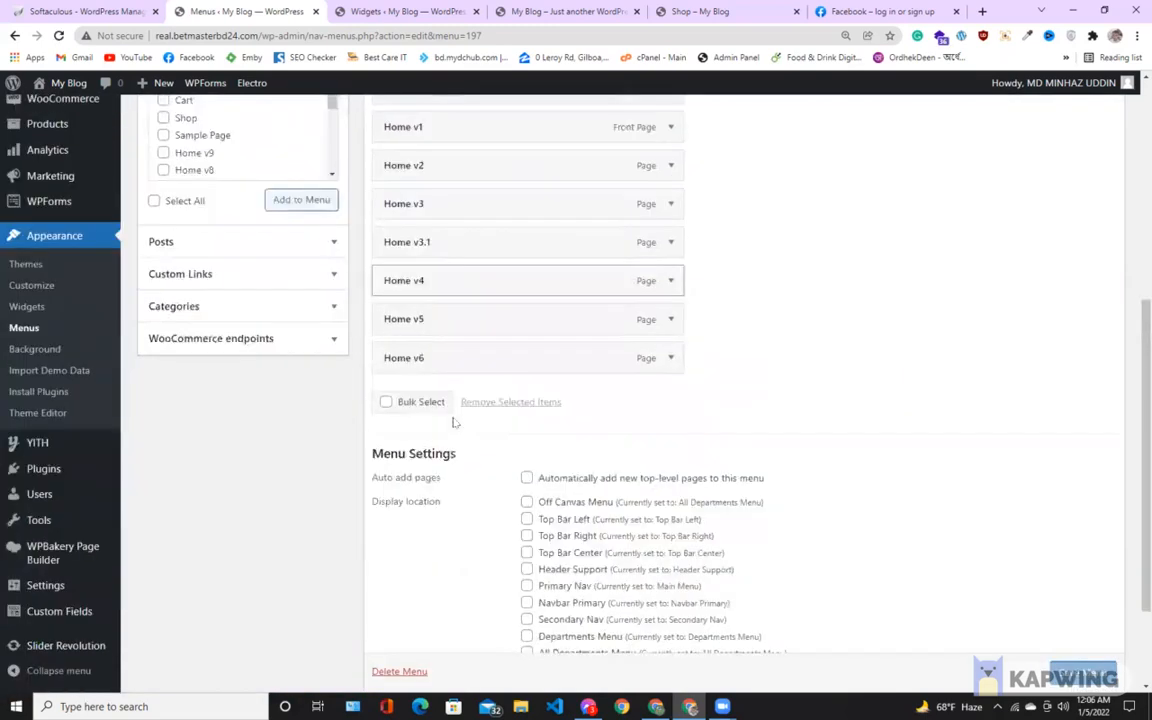
scroll(455, 417, "up", 11)
left_click(503, 317)
left_click(245, 270)
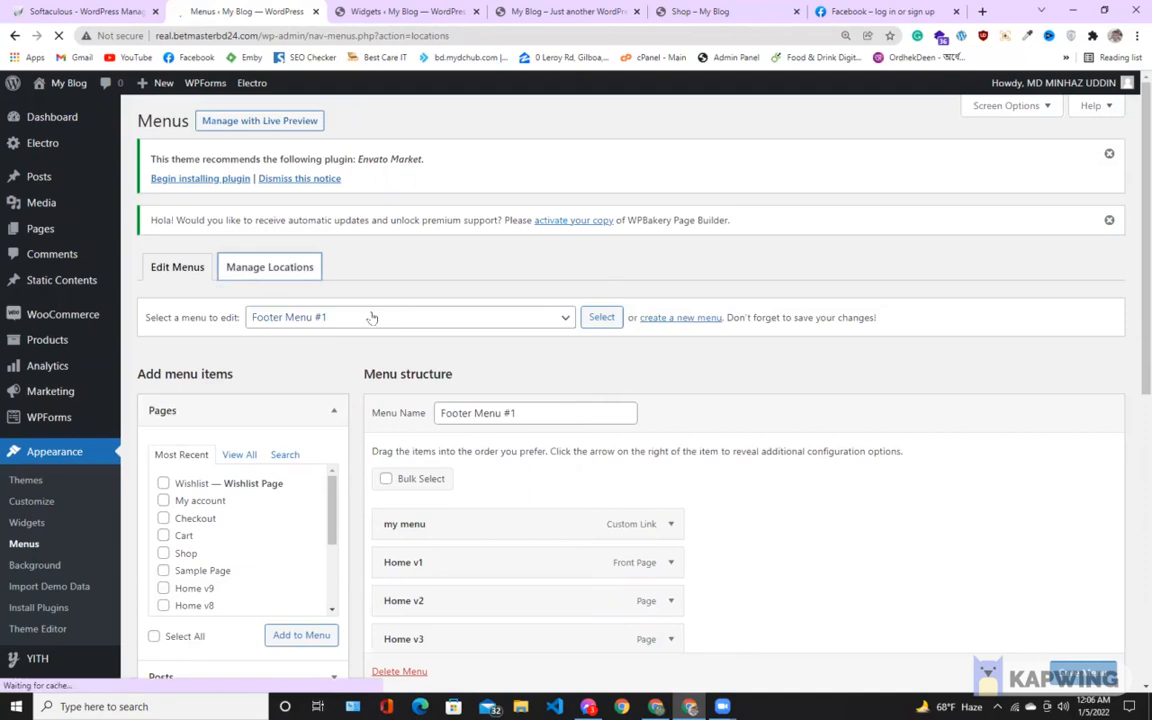
scroll(201, 342, "down", 2)
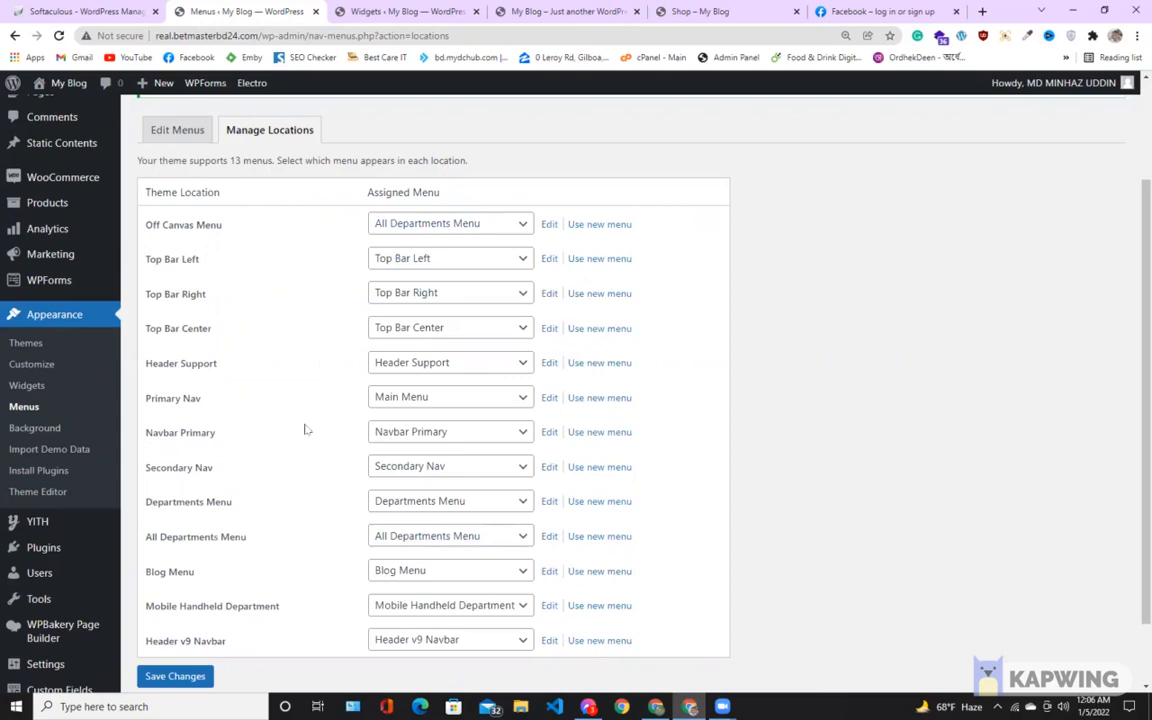
scroll(307, 430, "down", 1)
scroll(305, 437, "up", 3)
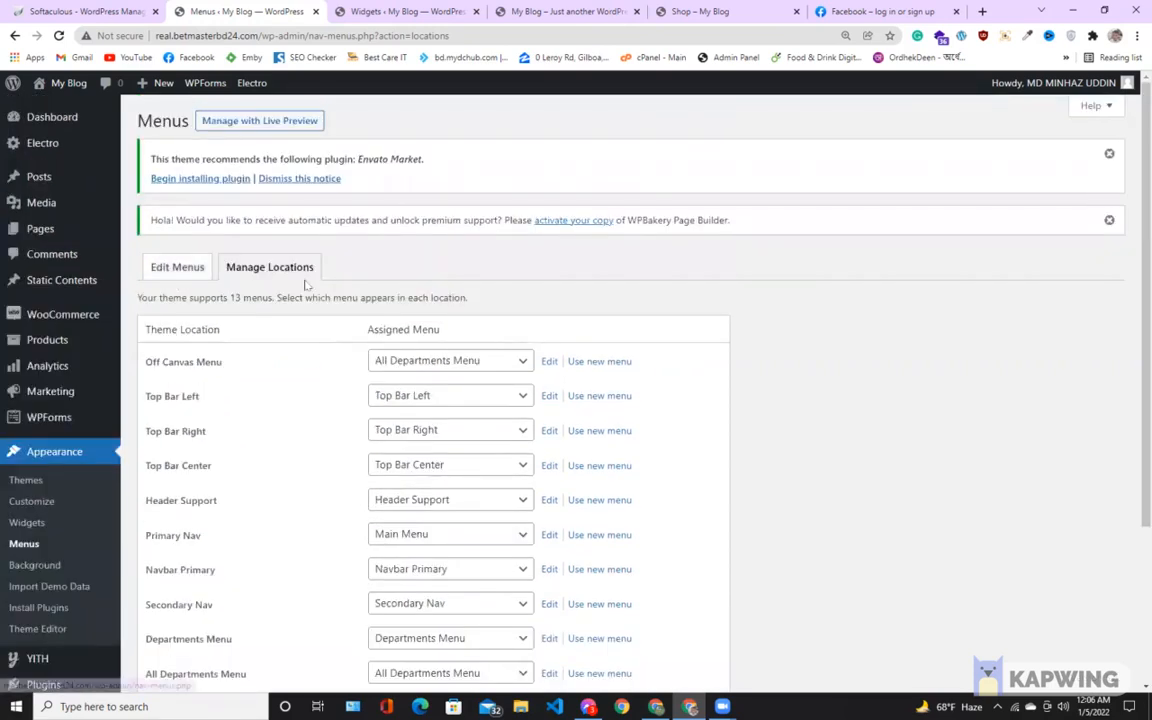
Go back to editing Footer Menu #1, leave its display locations unselected and save the menu again
left_click(178, 267)
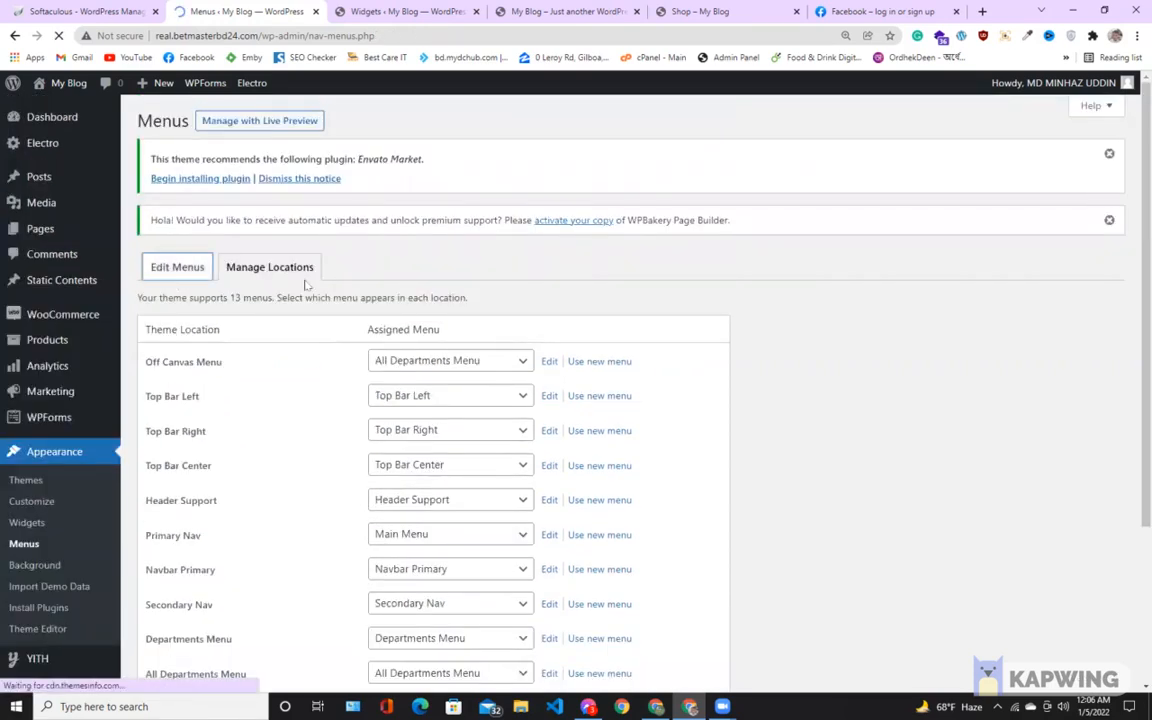
scroll(702, 319, "down", 4)
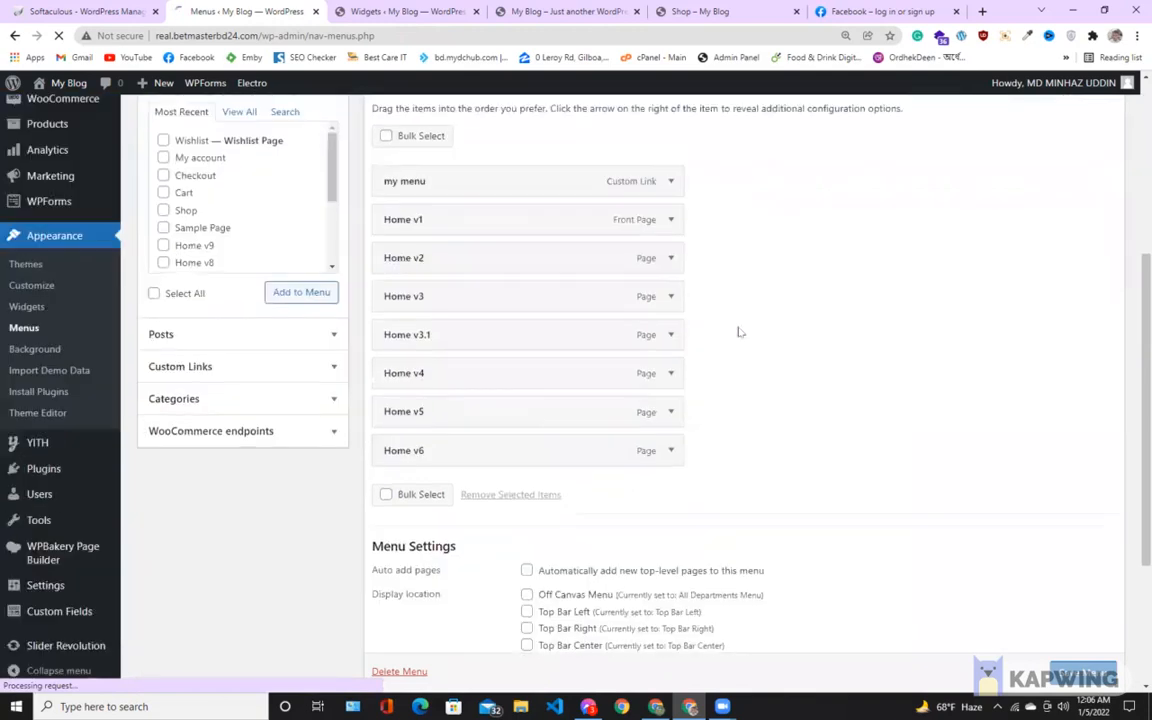
scroll(740, 332, "down", 3)
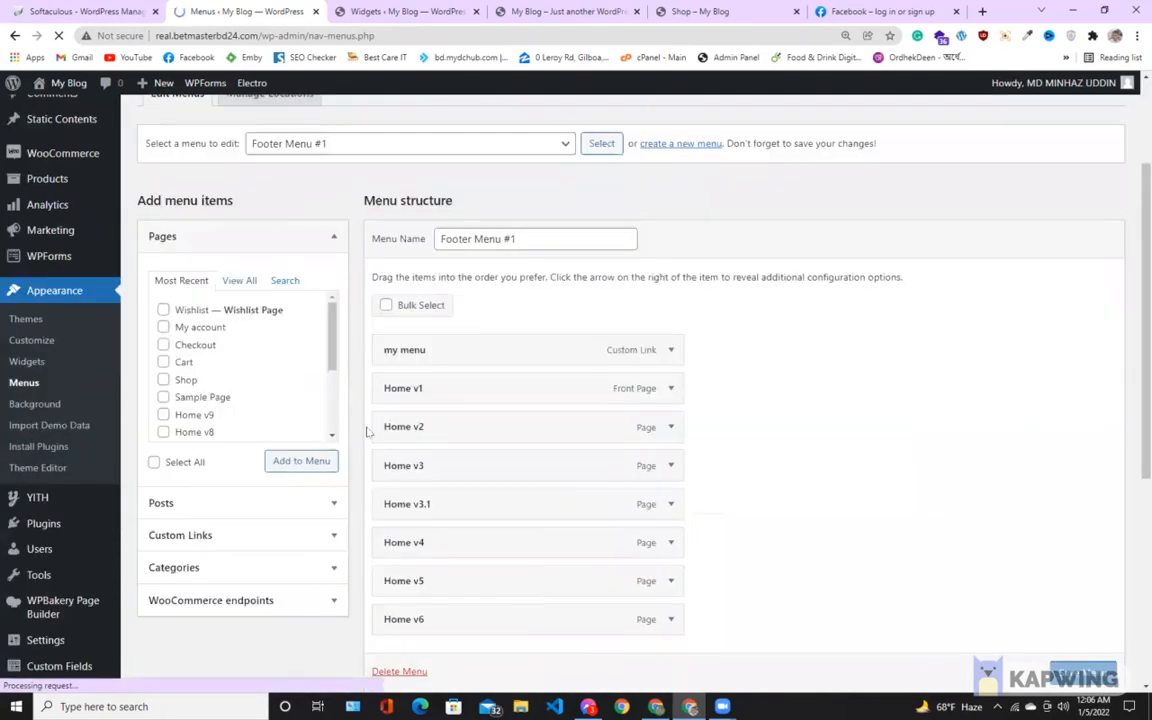
scroll(373, 303, "down", 3)
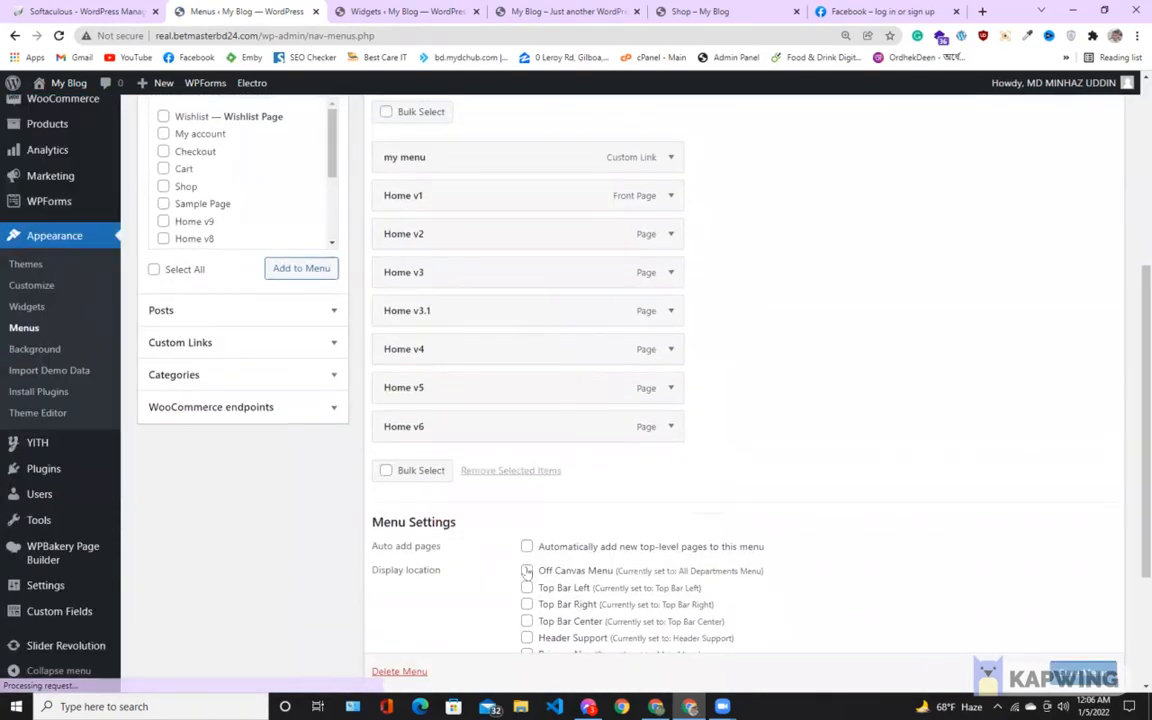
scroll(470, 574, "down", 2)
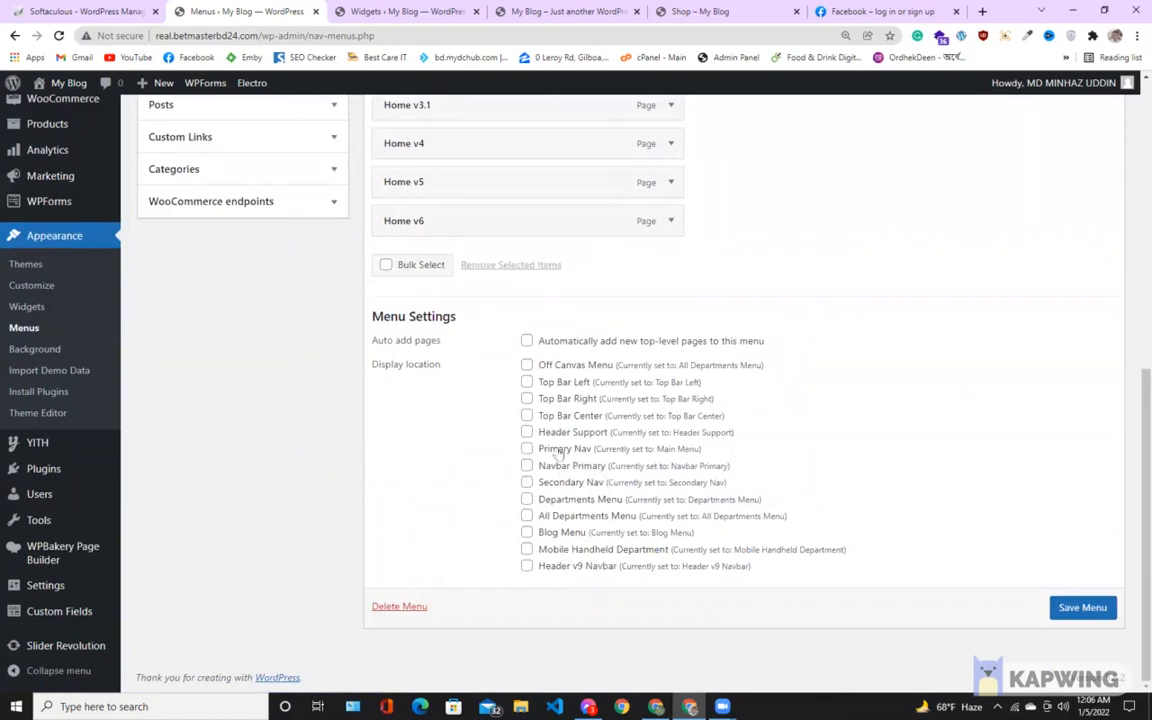
left_click(1067, 606)
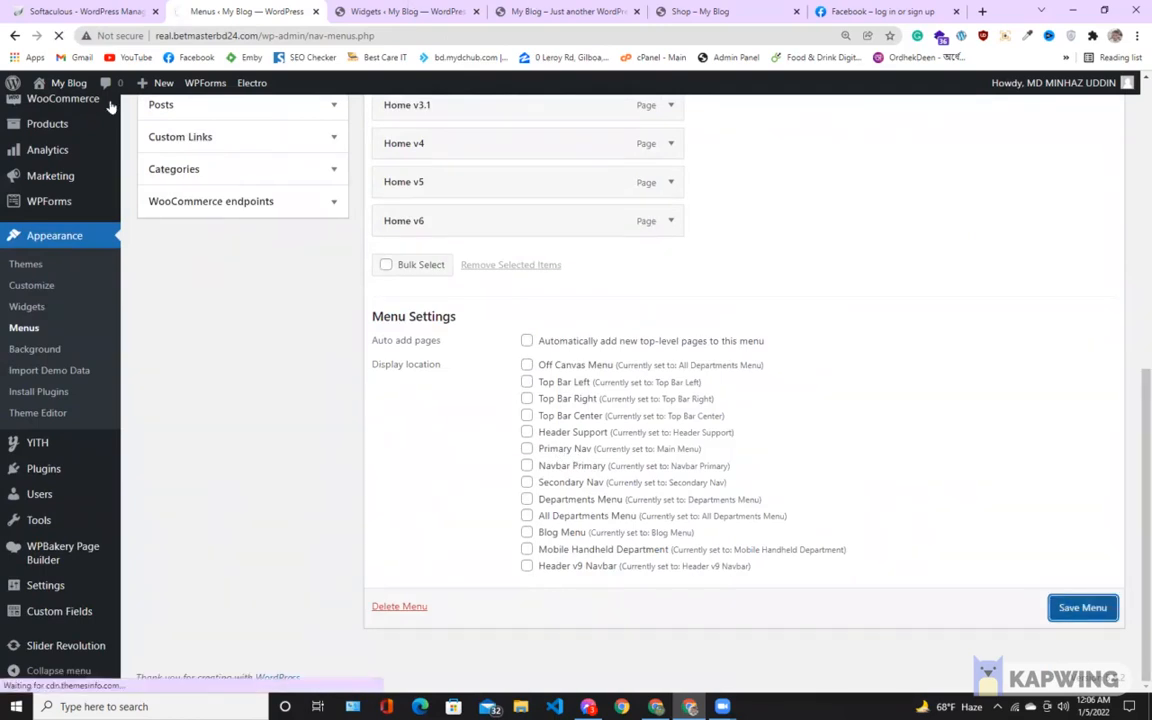
Check the my menu link under important pages in the live site's footer in a new browser tab, and close that tab
left_click(565, 11)
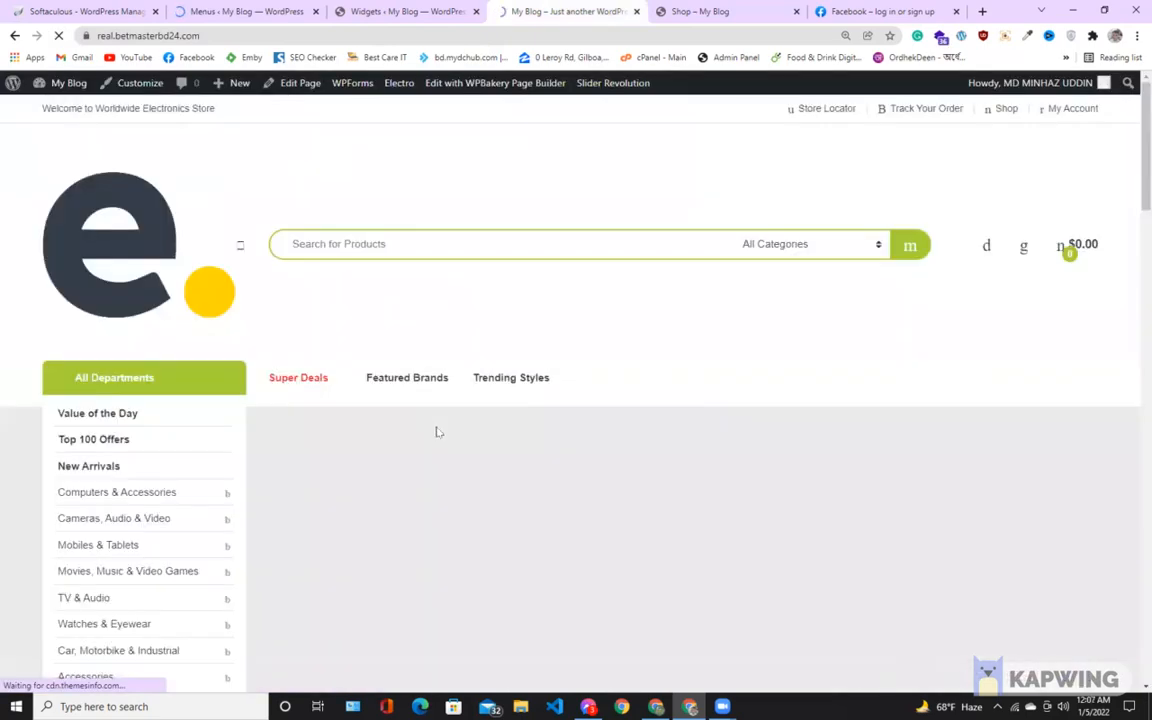
scroll(435, 436, "down", 20)
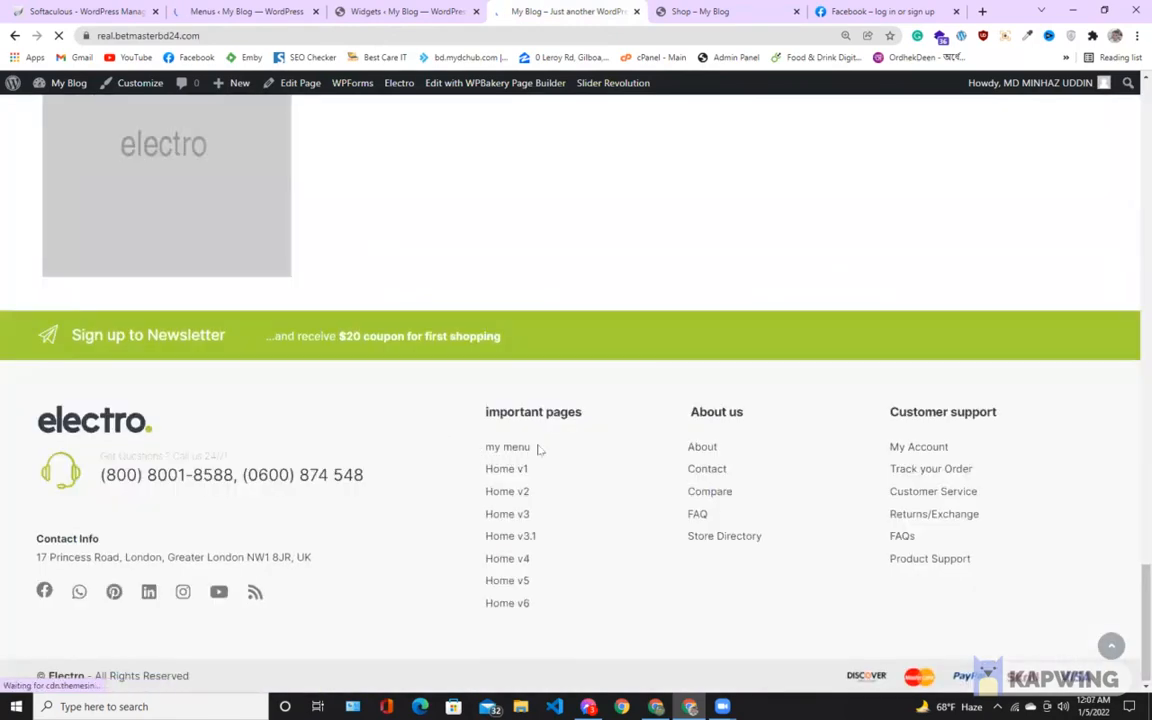
triple_click(495, 450)
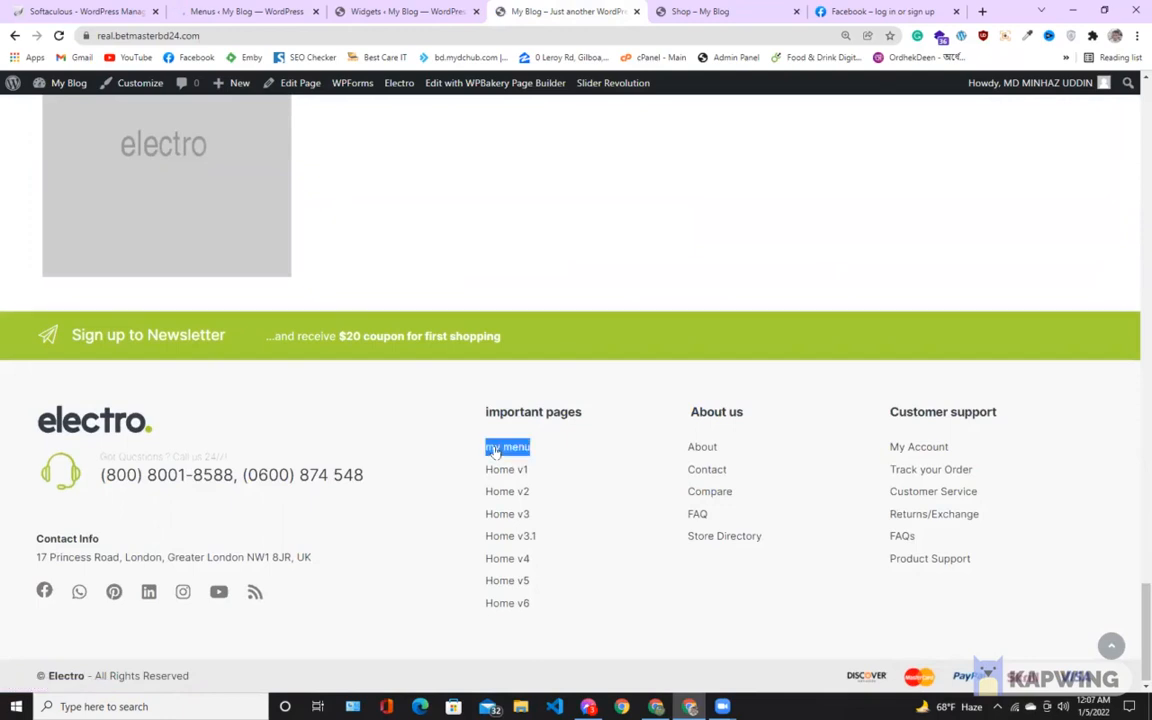
right_click(500, 446)
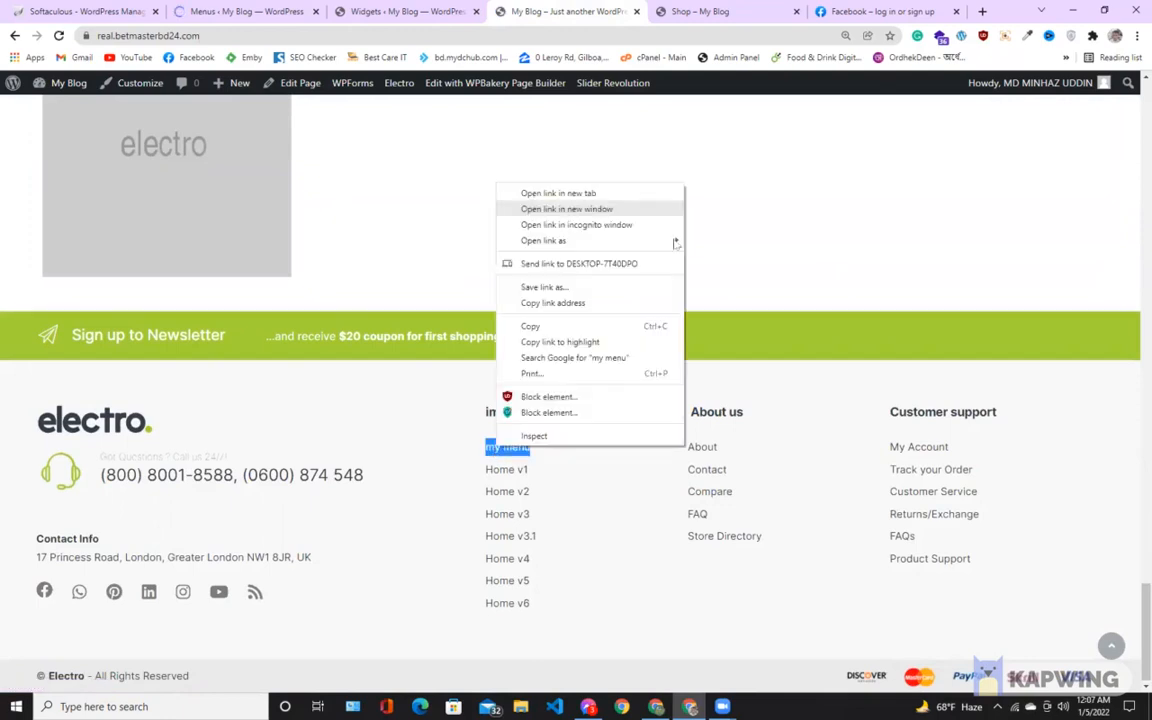
left_click(512, 192)
left_click(604, 9)
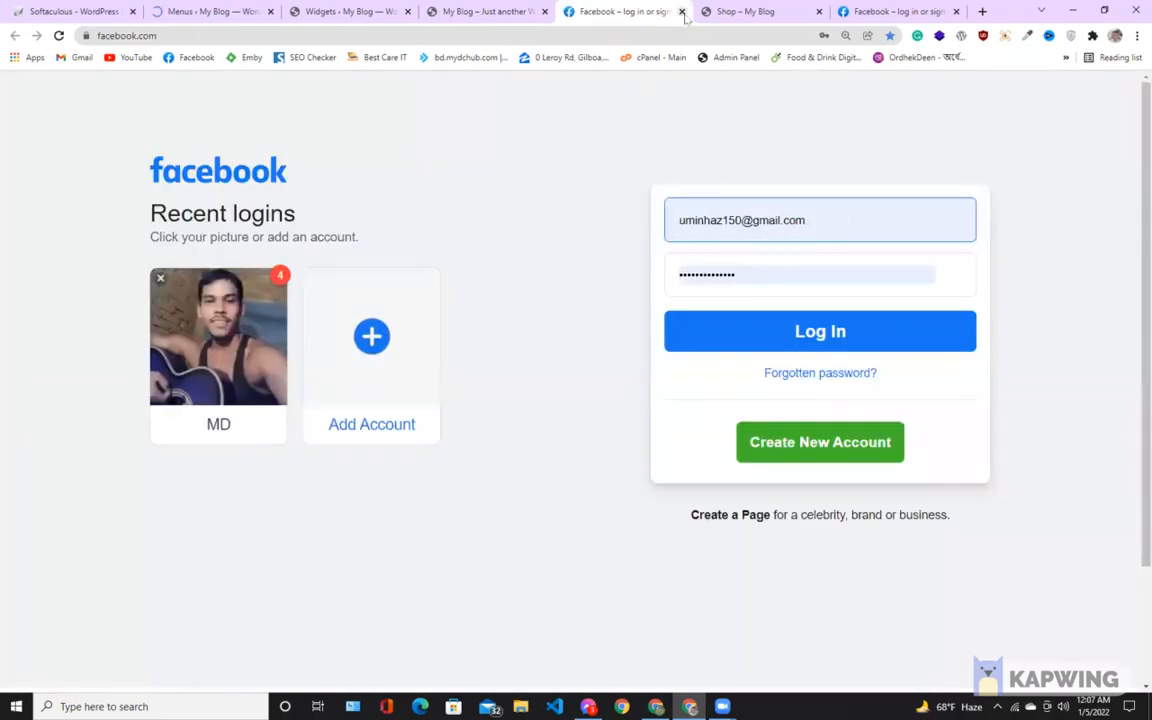
left_click(682, 11)
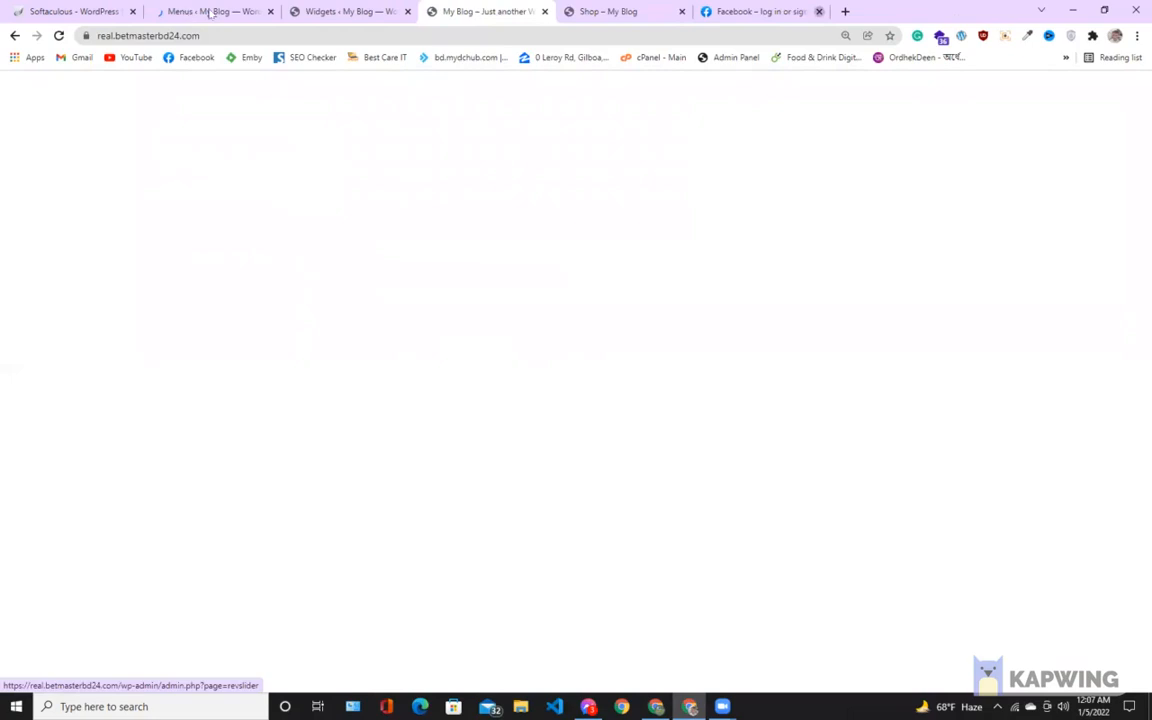
Reopen the Widgets page, close the spare browser tabs and look through the available widgets down to Products list
left_click(210, 11)
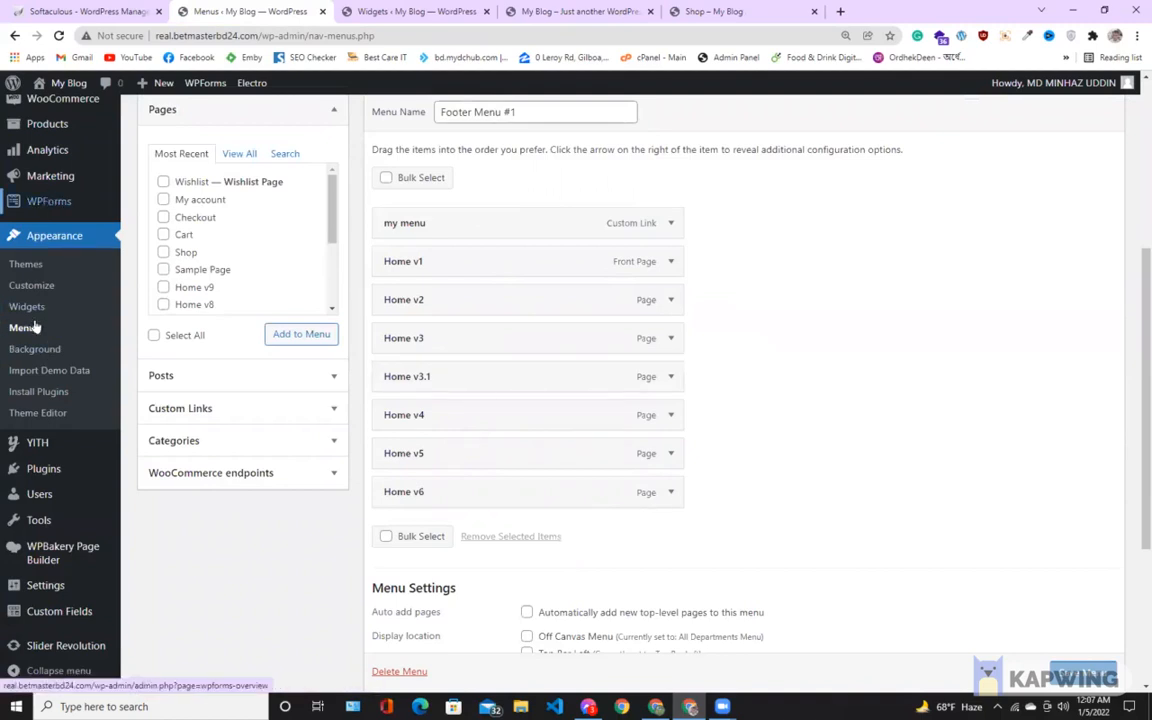
left_click(486, 12)
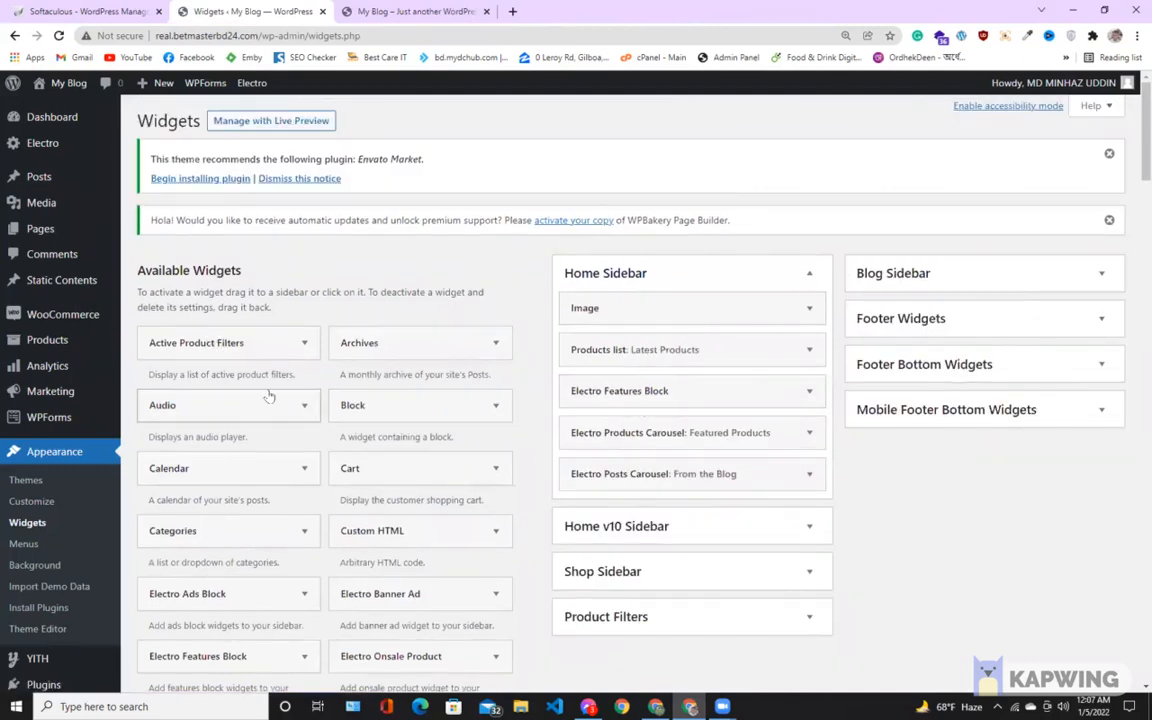
scroll(268, 397, "down", 1)
scroll(268, 397, "down", 2)
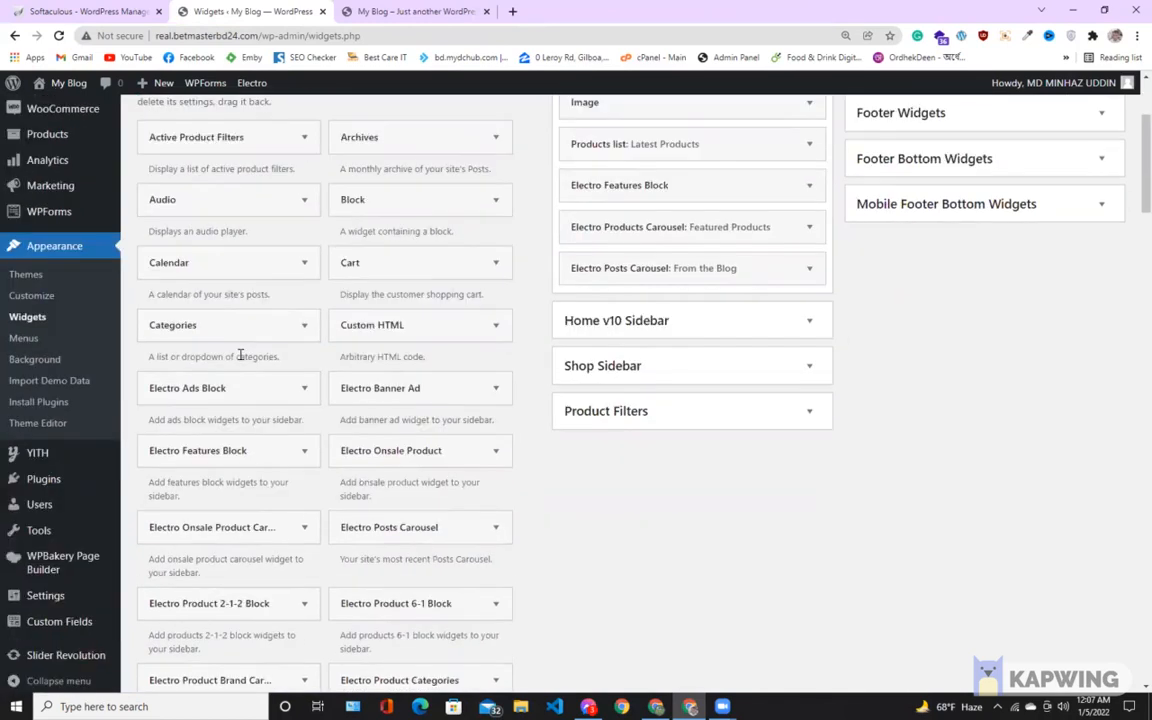
scroll(312, 331, "down", 5)
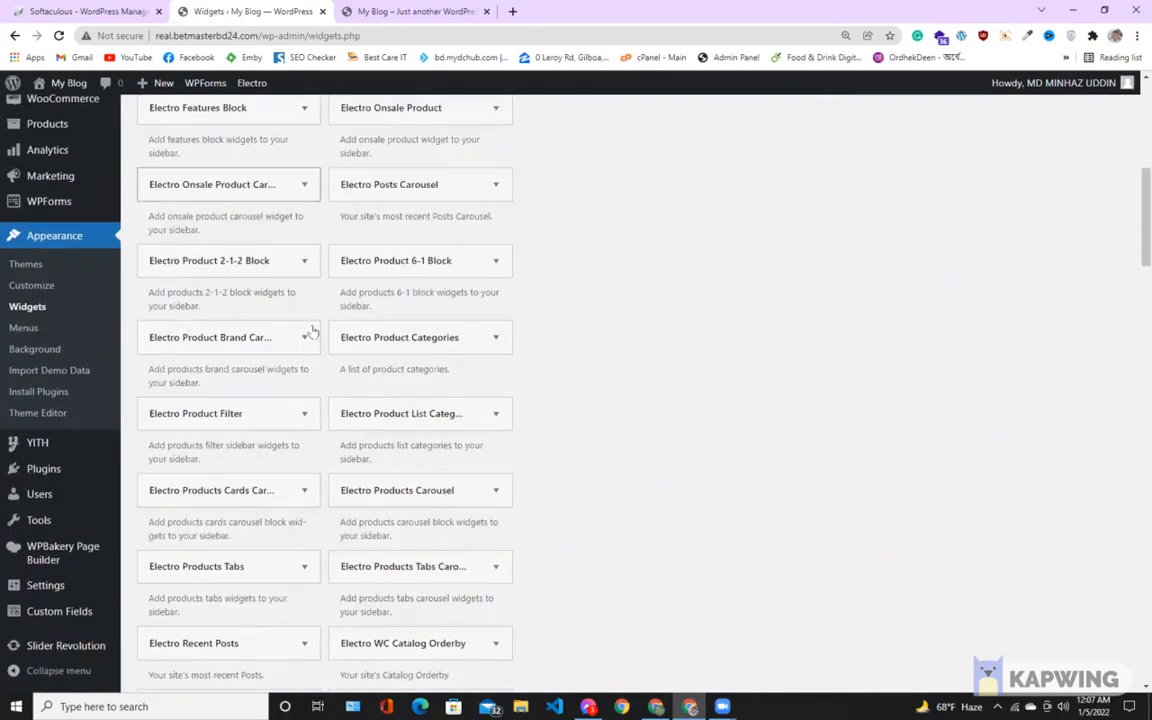
scroll(313, 330, "down", 10)
scroll(352, 211, "down", 1)
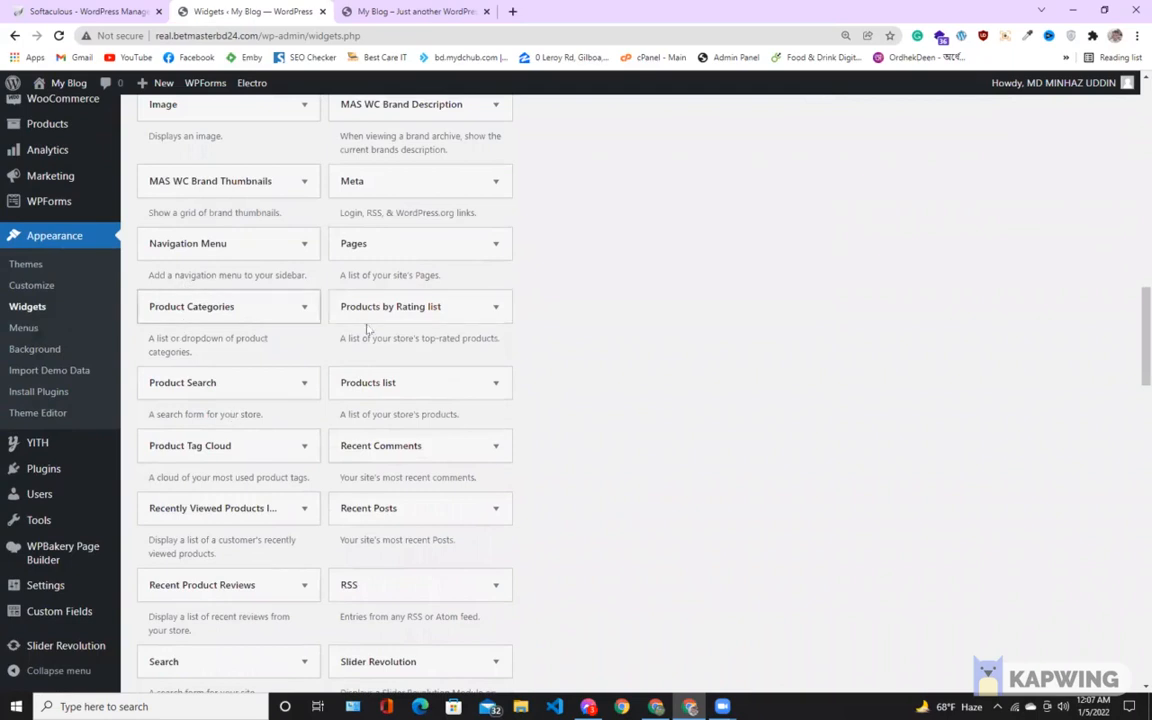
Add a Products list widget to Footer Widgets between Top Selling Products and On-sale Products, and collapse its settings
mouse_move(955, 104)
left_mouse_down()
mouse_move(321, 321)
mouse_move(354, 218)
left_mouse_up()
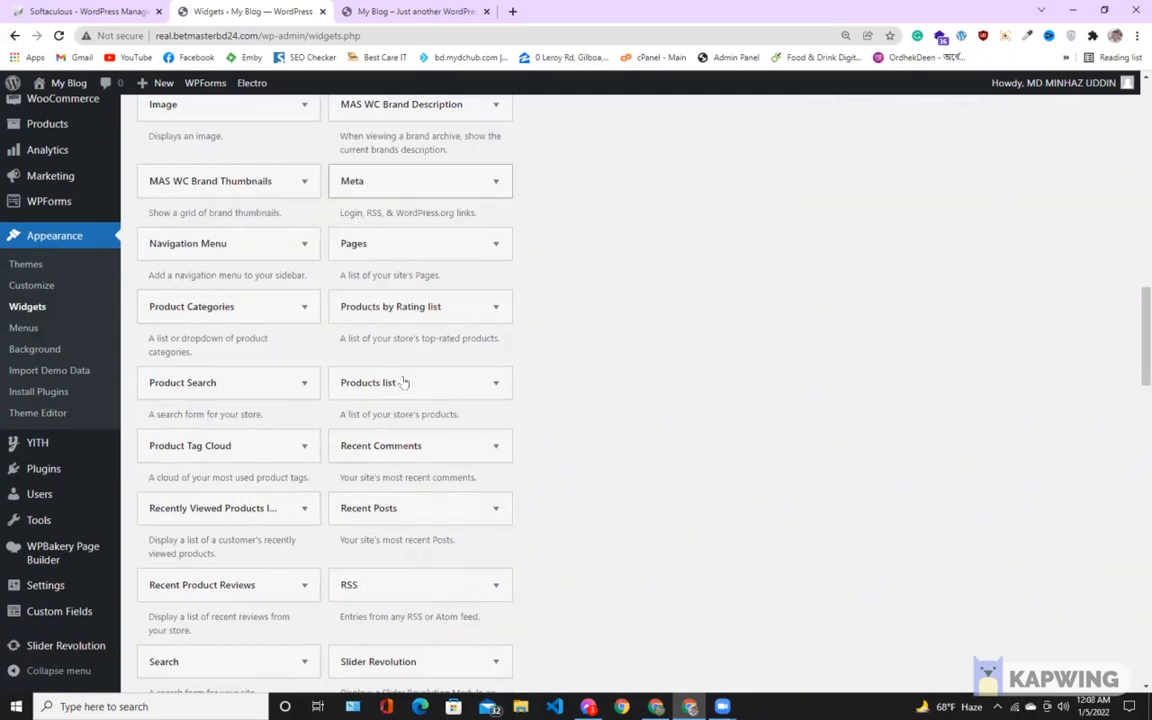
scroll(414, 596, "up", 3)
mouse_move(414, 590)
left_mouse_down()
mouse_move(502, 555)
mouse_move(783, 325)
mouse_move(929, 6)
mouse_move(944, 3)
mouse_move(906, 88)
mouse_move(928, 84)
left_mouse_up()
mouse_move(916, 11)
left_mouse_down()
mouse_move(812, 84)
mouse_move(818, 58)
mouse_move(955, 256)
mouse_move(862, 253)
mouse_move(893, 32)
mouse_move(895, 94)
mouse_move(998, 30)
mouse_move(985, 252)
mouse_move(987, 205)
mouse_move(989, 242)
left_mouse_up()
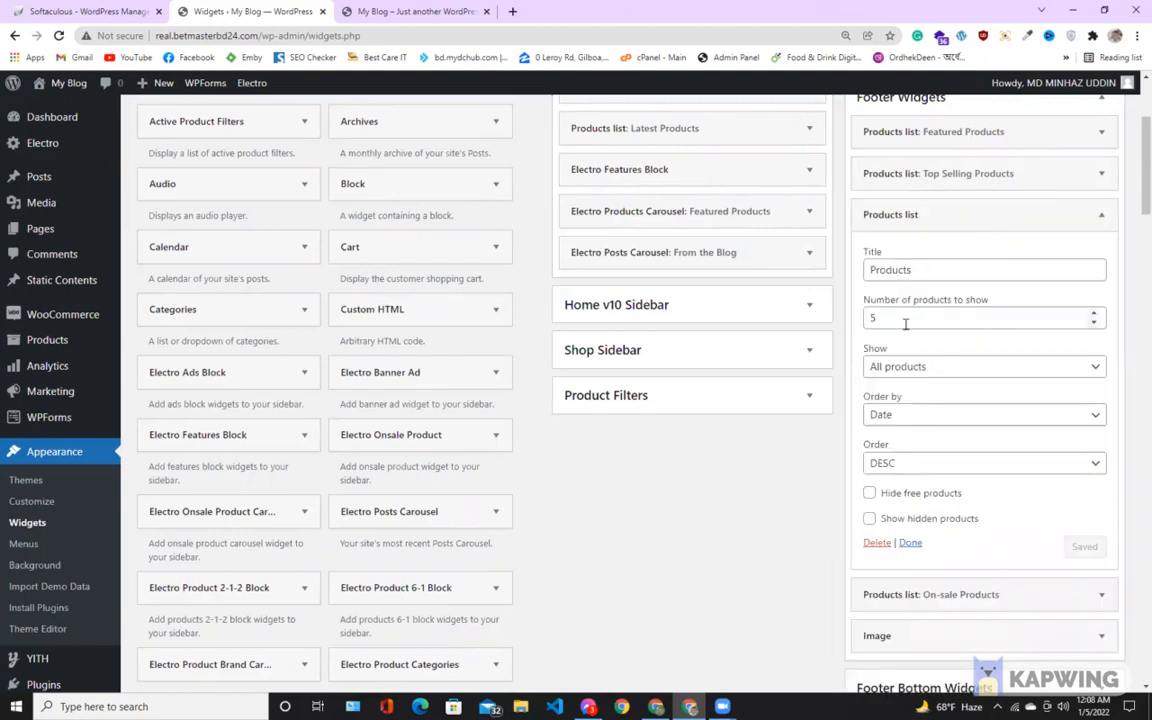
left_click(1101, 214)
scroll(1088, 340, "up", 2)
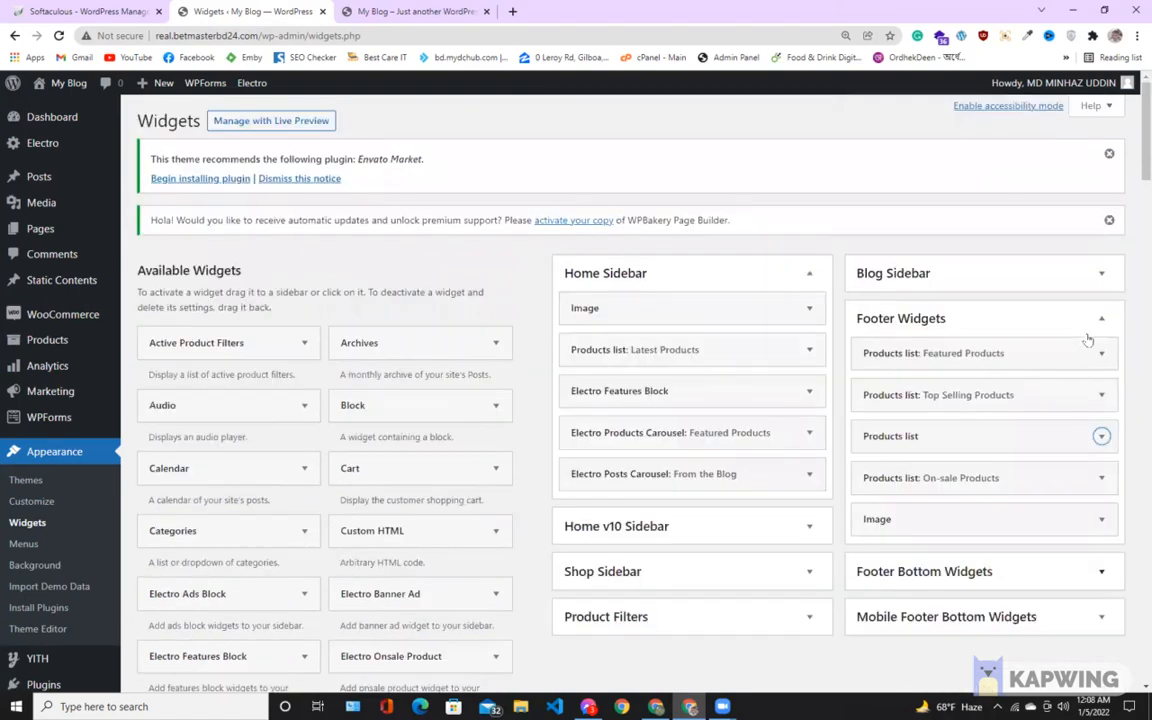
Reload the live site and check its footer for the added Products list widget
key("ctrl+Tab")
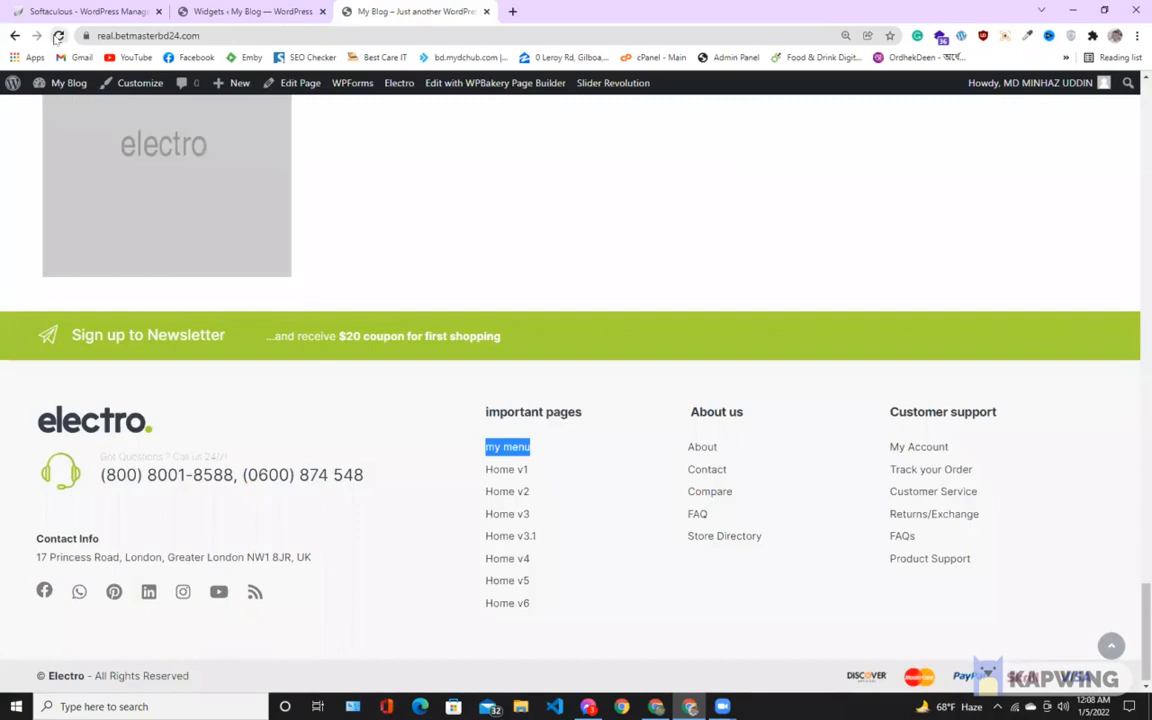
left_click(58, 36)
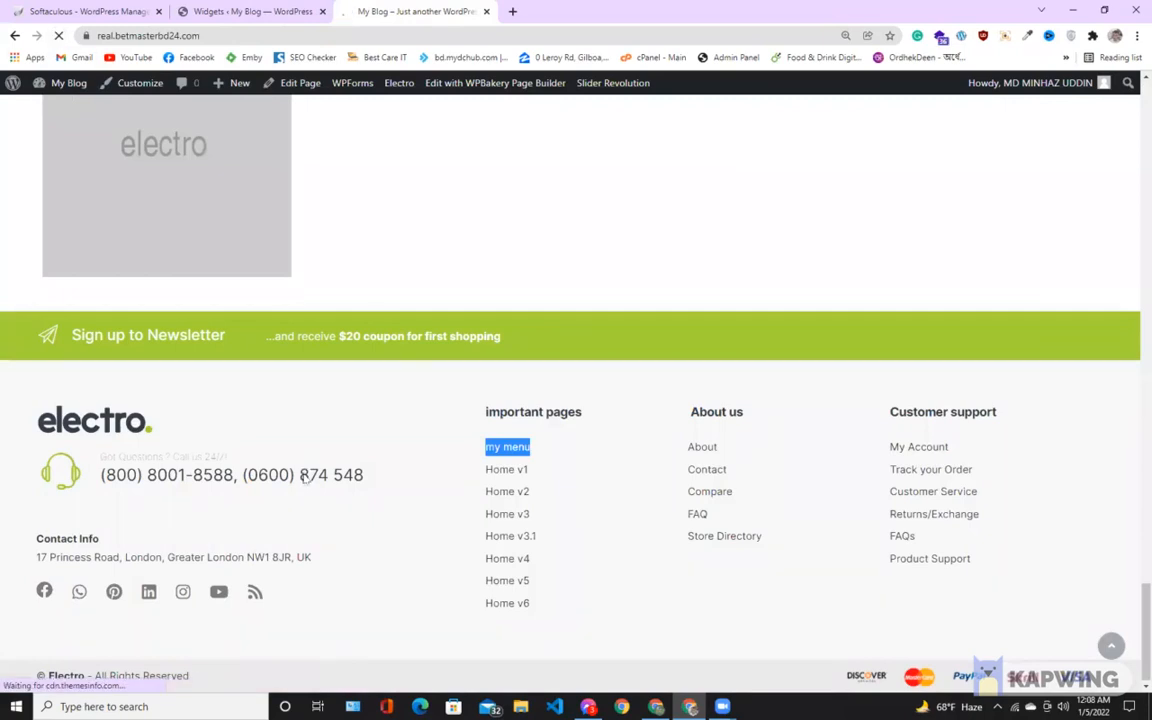
scroll(305, 478, "down", 20)
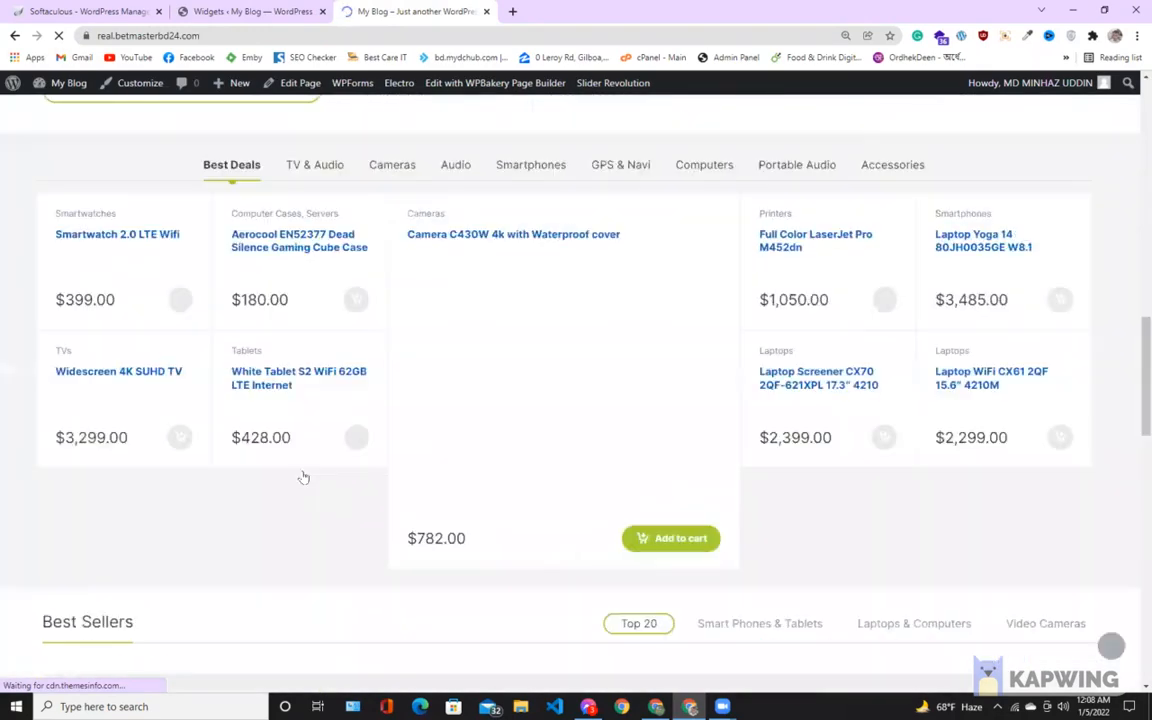
scroll(304, 471, "down", 2)
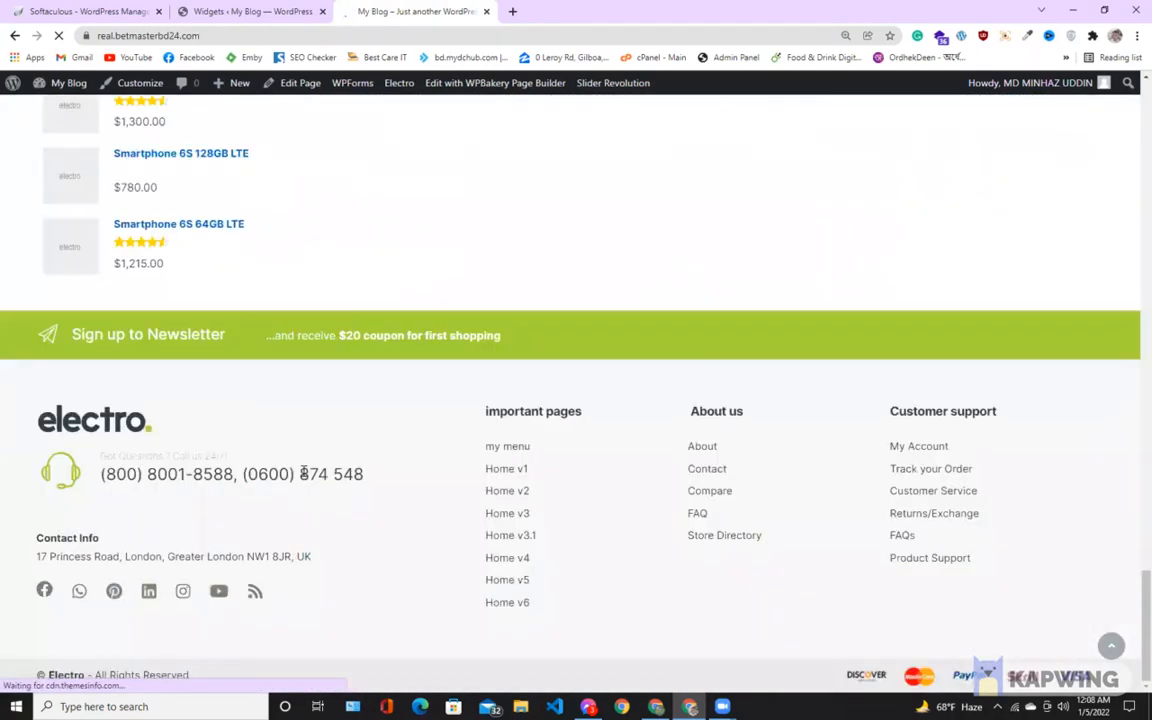
Move the On-sale Products list from Footer Widgets into Footer Bottom Widgets, between the important pages and About us menus
left_click(241, 8)
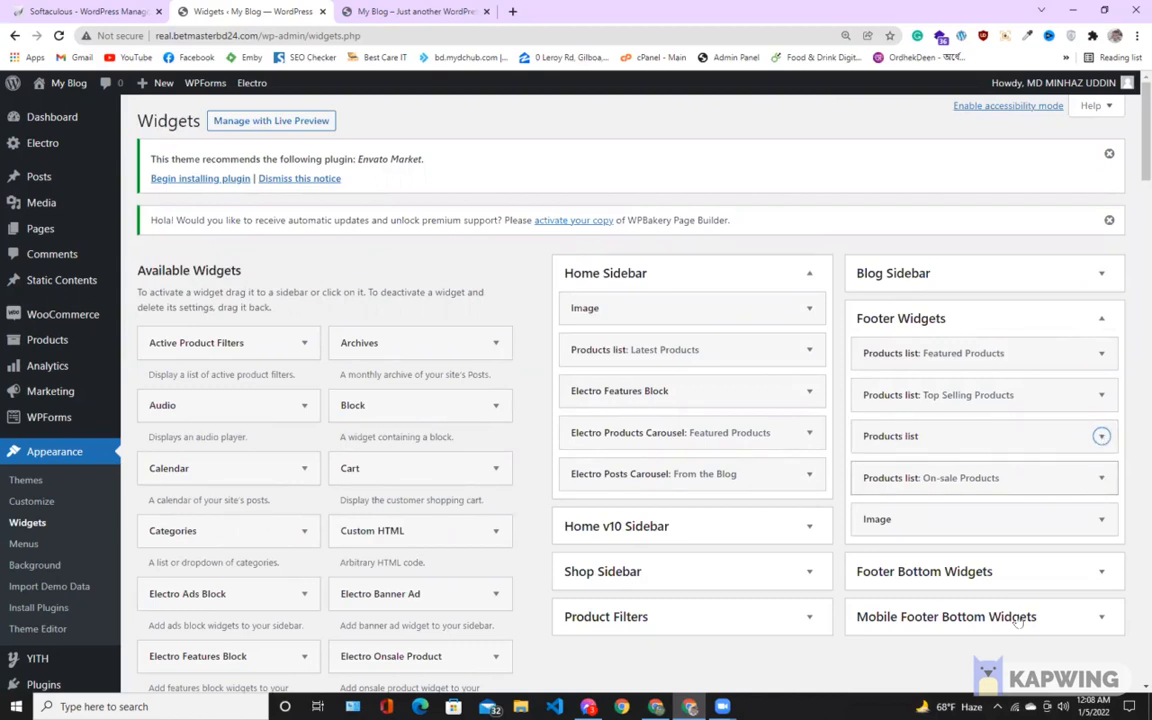
left_click(1103, 572)
scroll(1013, 586, "down", 3)
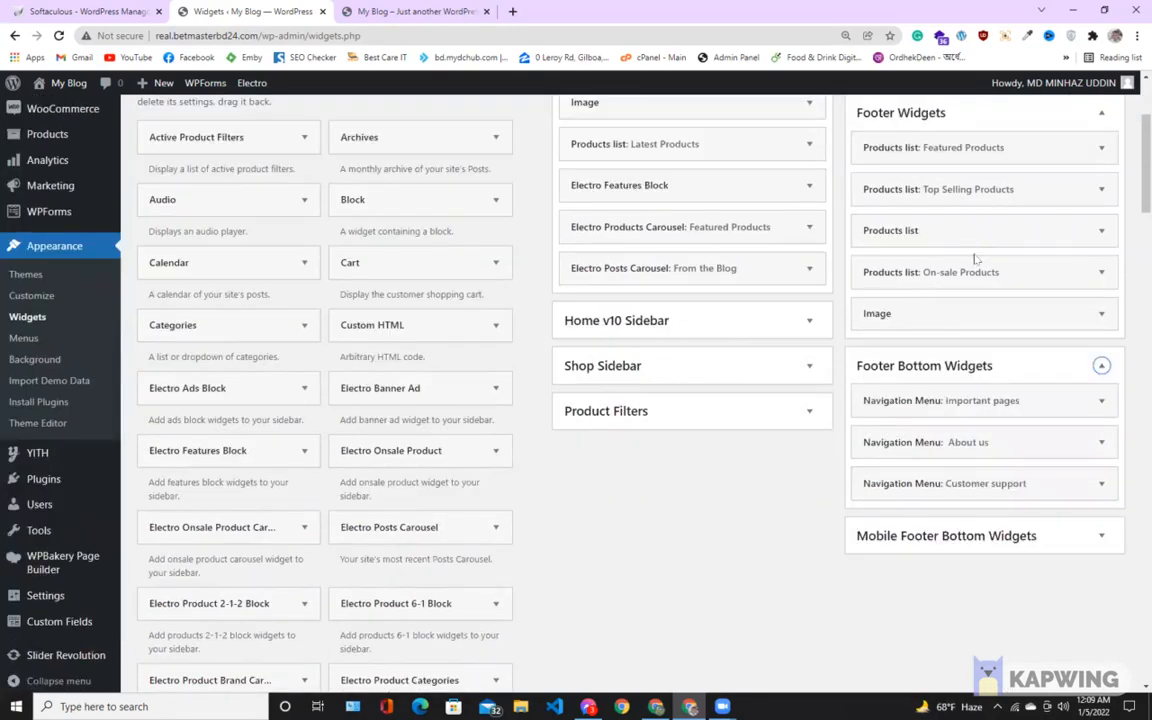
left_click_drag(1018, 402, 1021, 430)
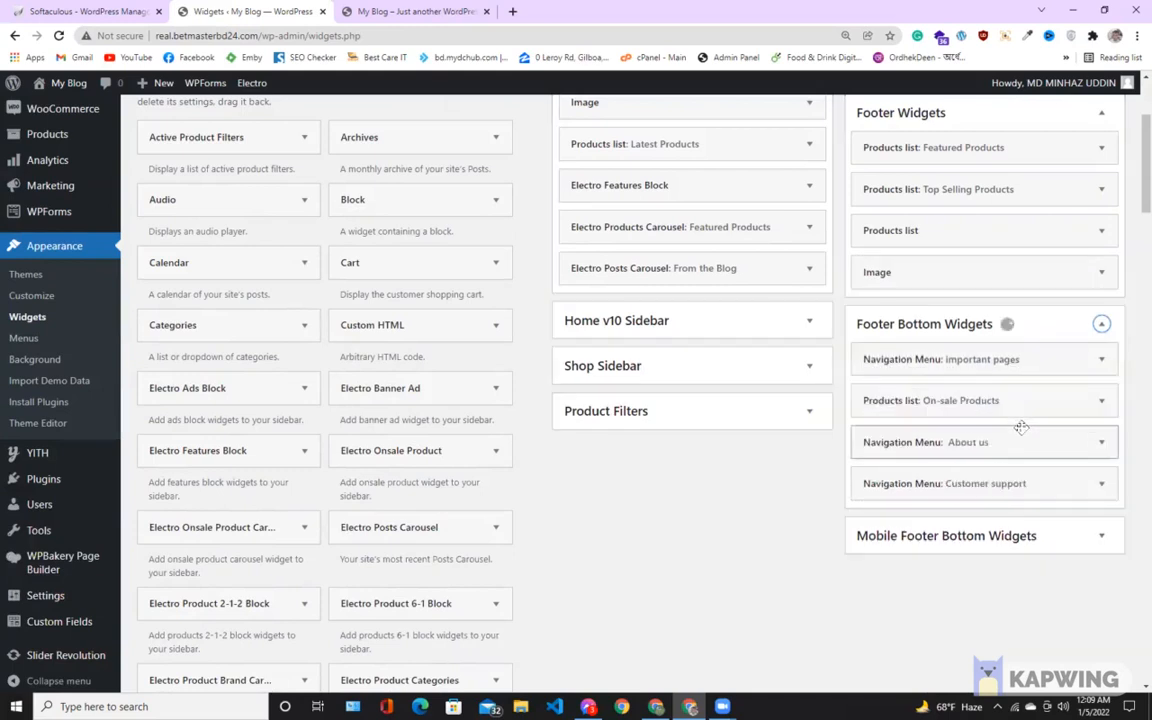
scroll(20, 296, "up", 3)
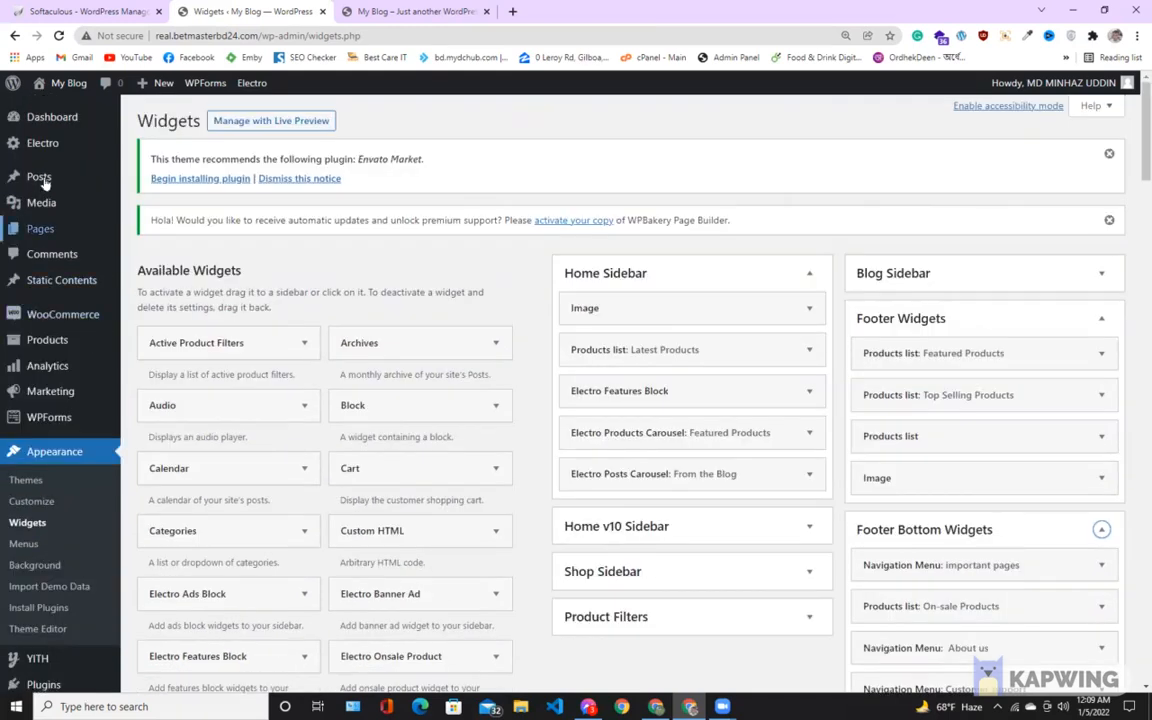
In the Electro footer options, set the number of columns in the Footer Widgets block to 4 and save the changes
mouse_move(49, 147)
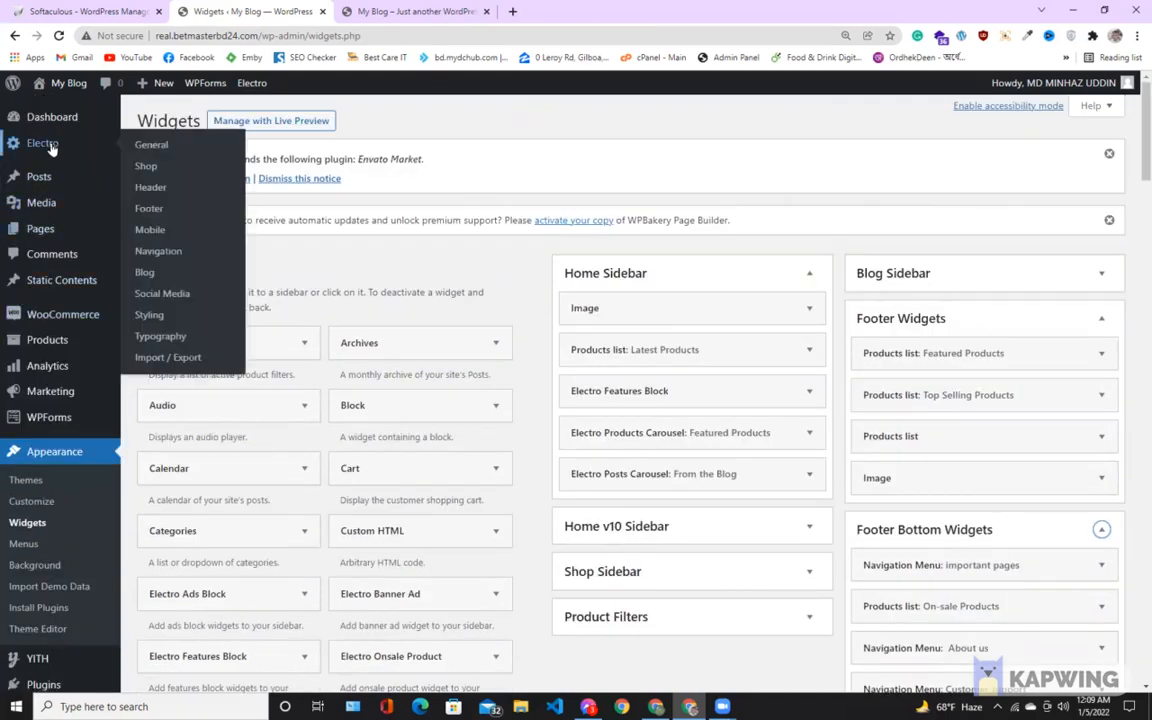
left_click(165, 208)
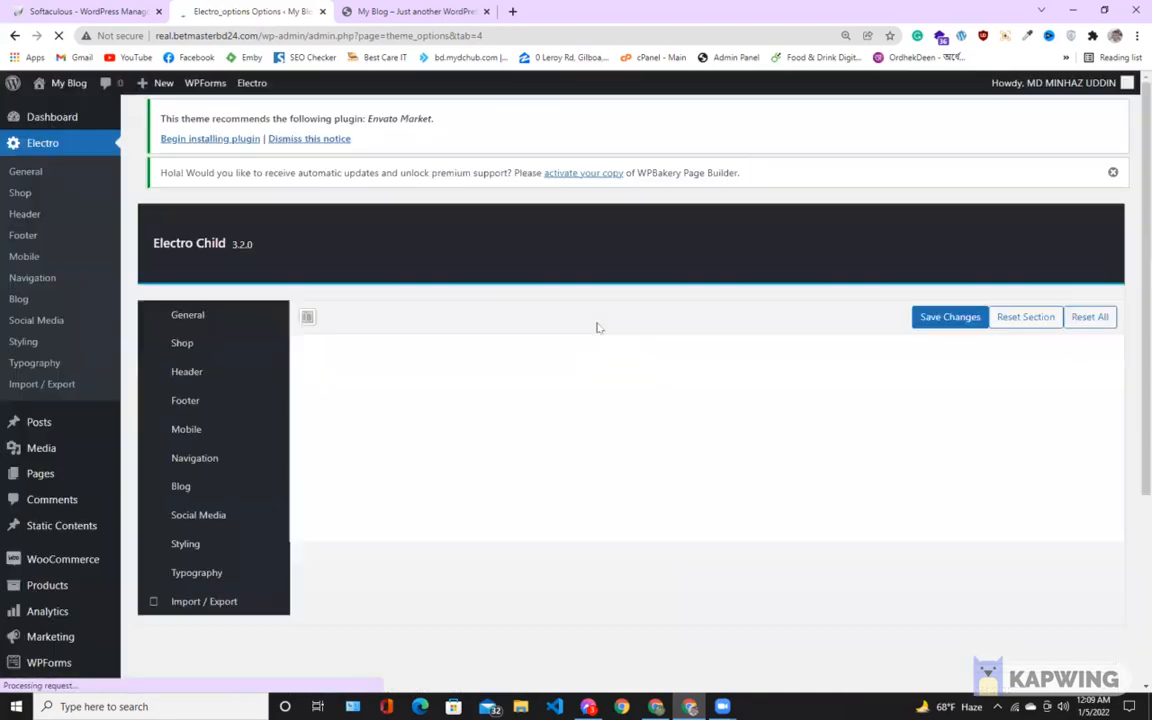
scroll(564, 355, "down", 2)
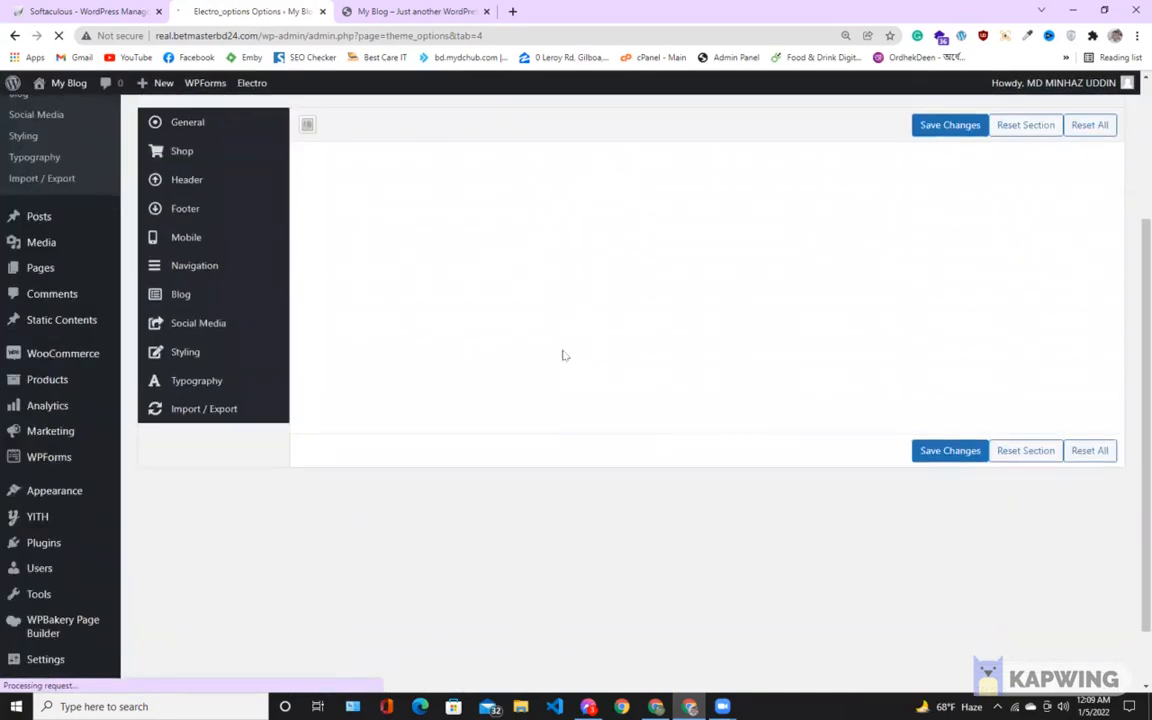
scroll(564, 355, "down", 3)
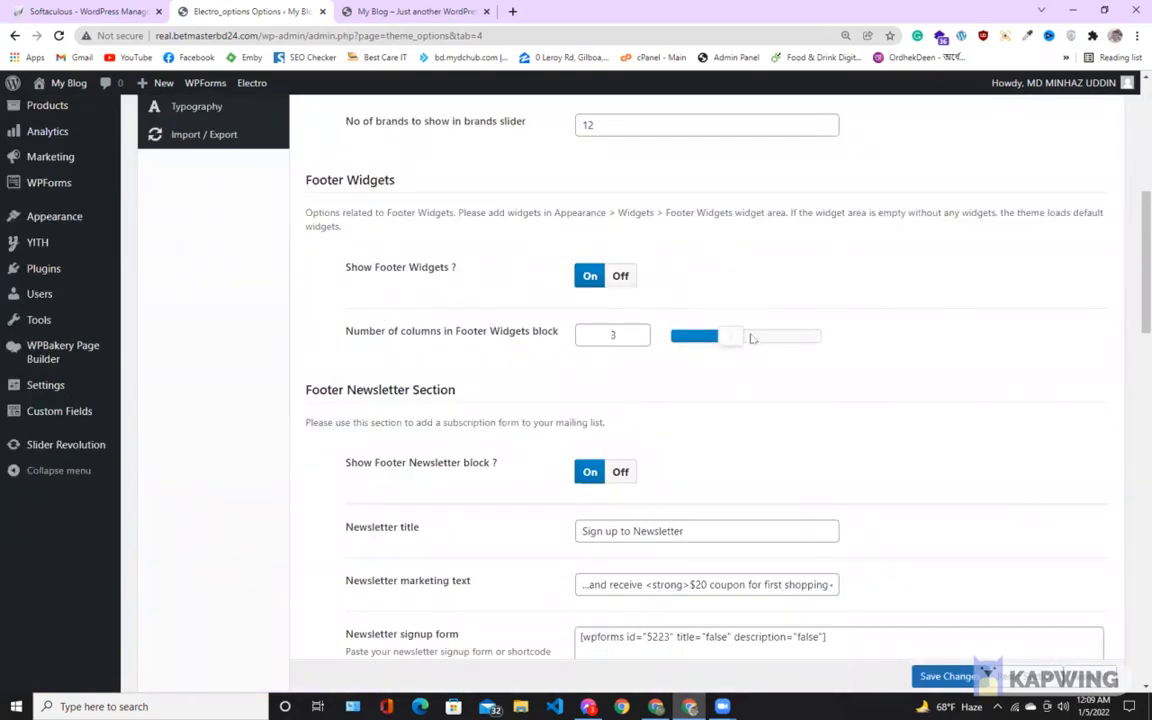
left_click_drag(753, 338, 762, 337)
left_click(945, 676)
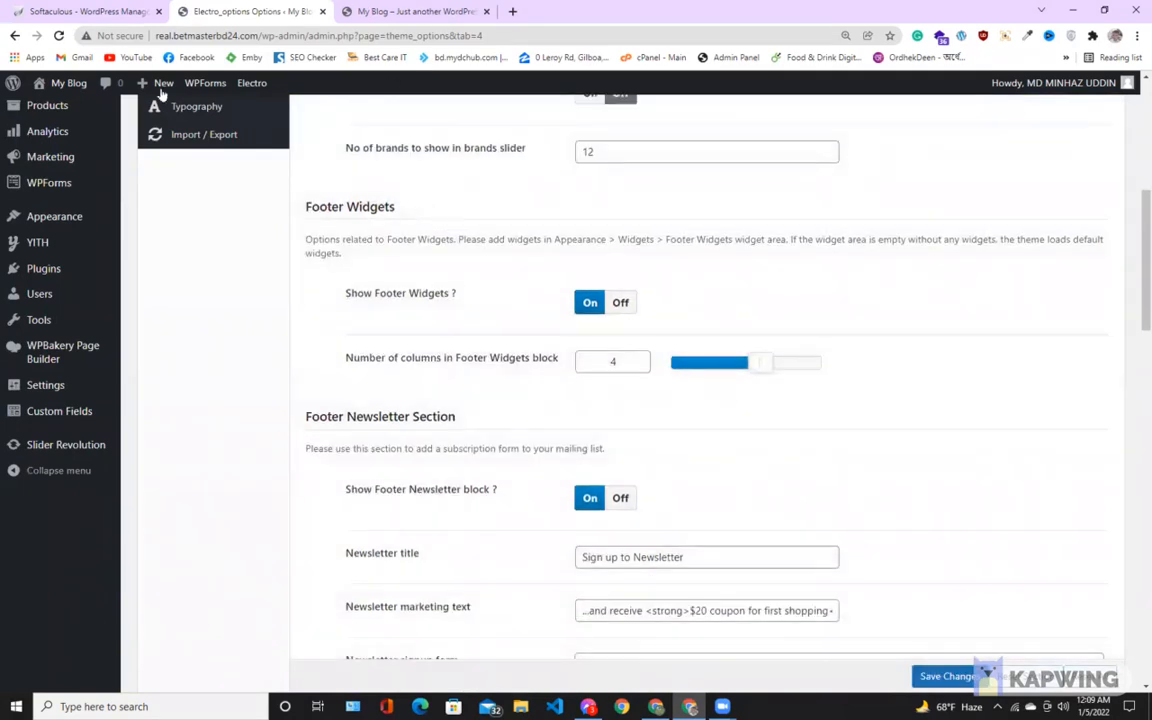
Reload the live site and examine the footer's product list and menu columns
left_click(415, 12)
left_click(59, 36)
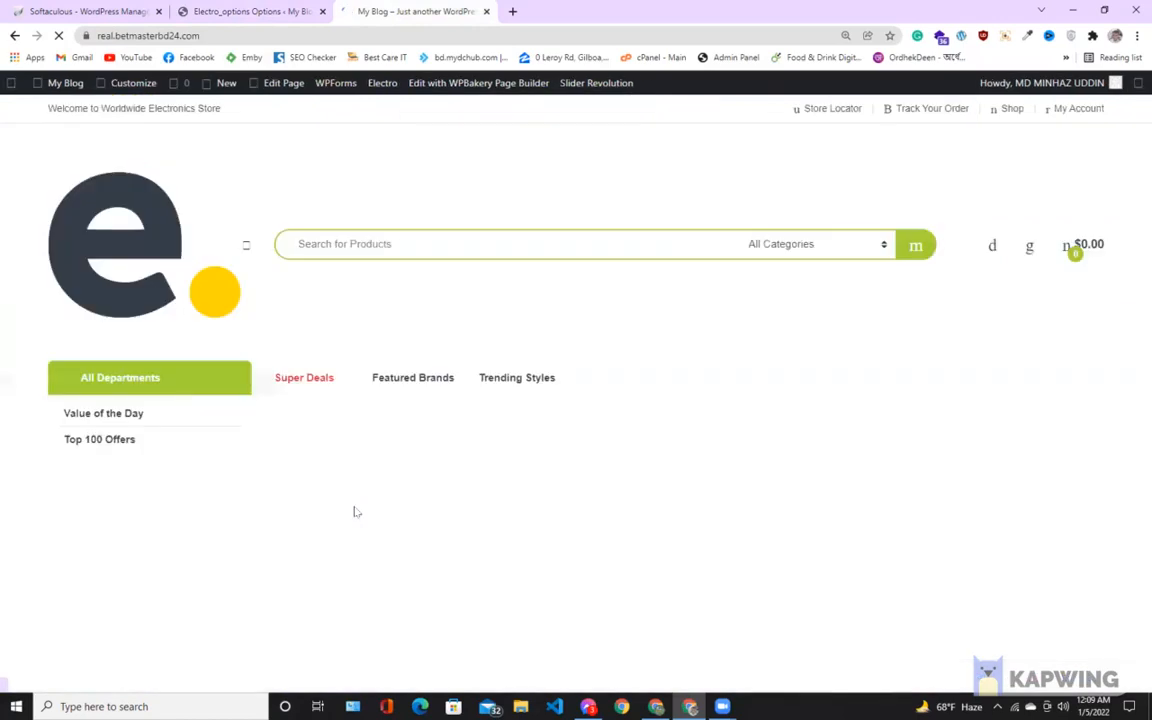
scroll(356, 512, "down", 12)
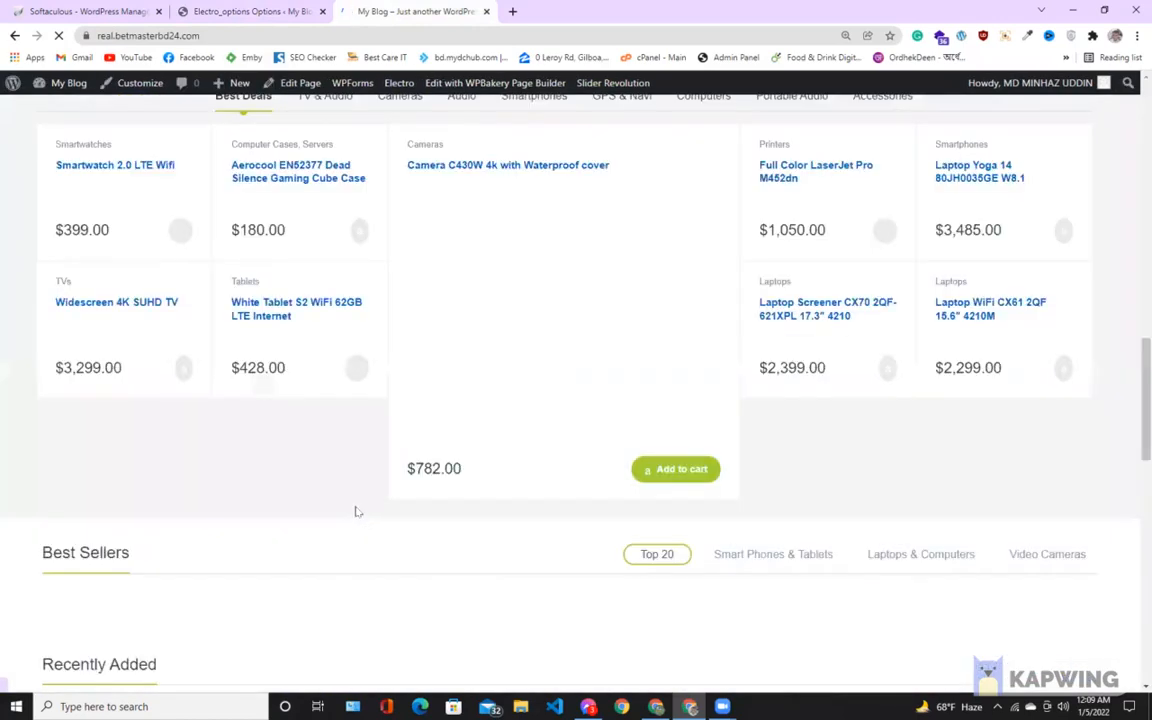
scroll(356, 512, "down", 10)
scroll(356, 512, "up", 1)
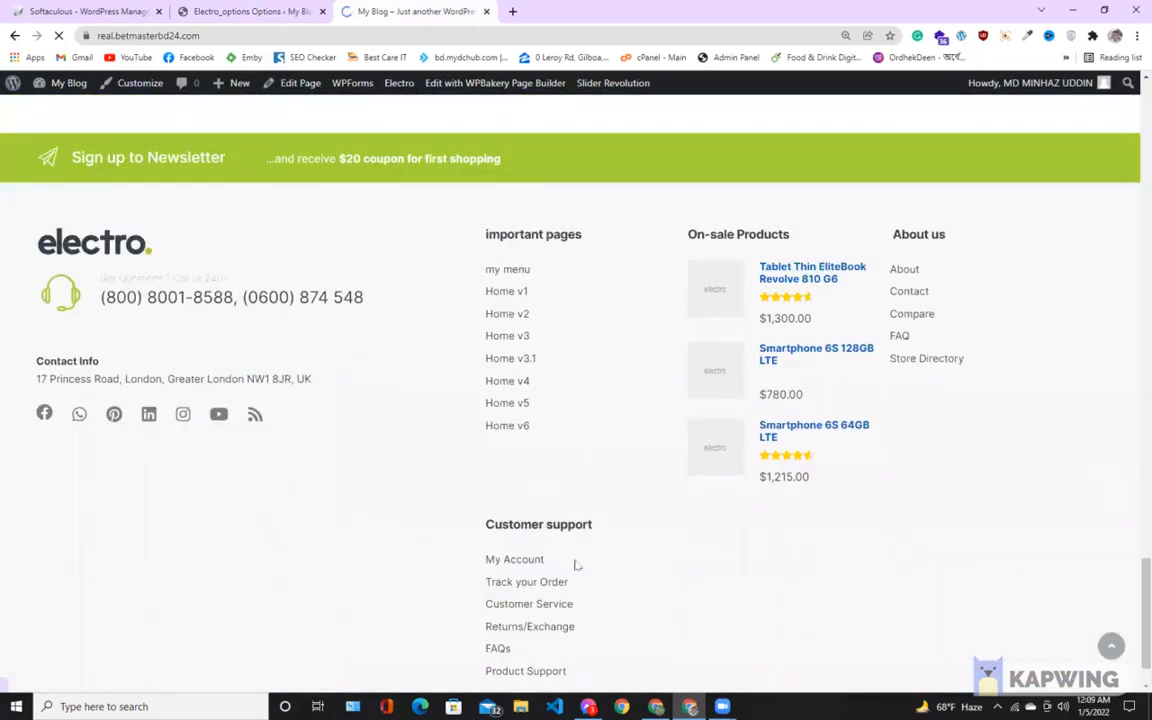
scroll(520, 573, "down", 1)
scroll(811, 264, "up", 1)
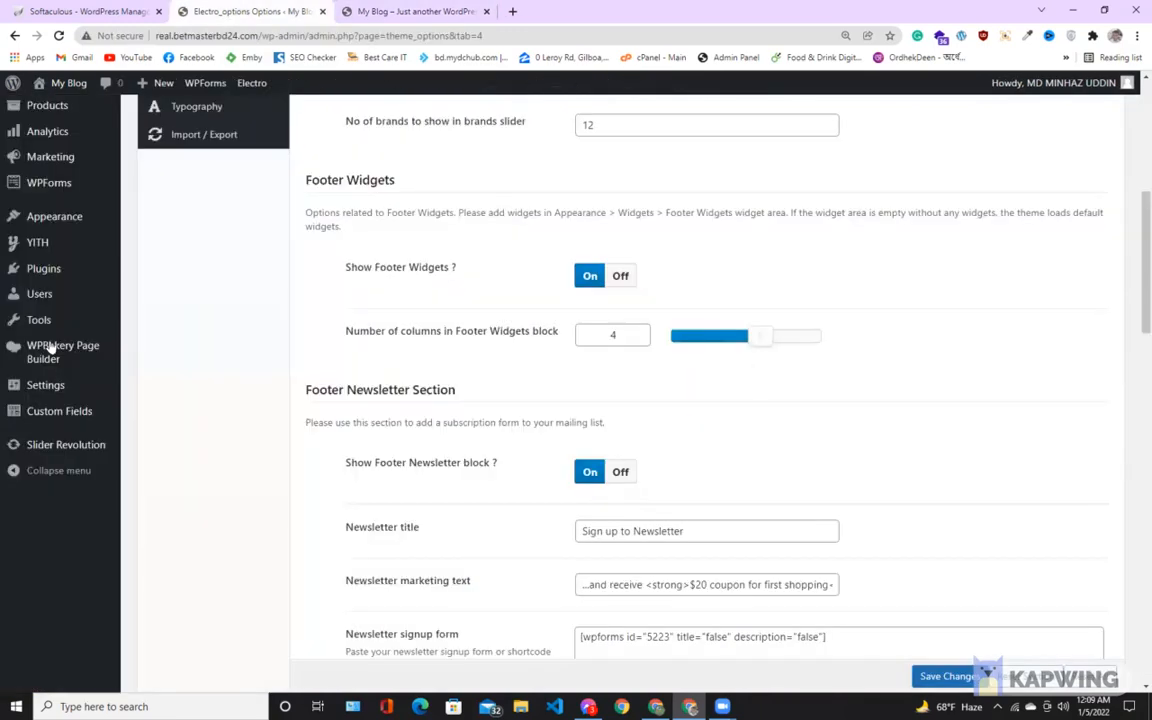
Reopen the Widgets page and move the inactive Electro Product Filter: Filters widget into Footer Bottom Widgets, directly below the important pages menu
mouse_move(60, 216)
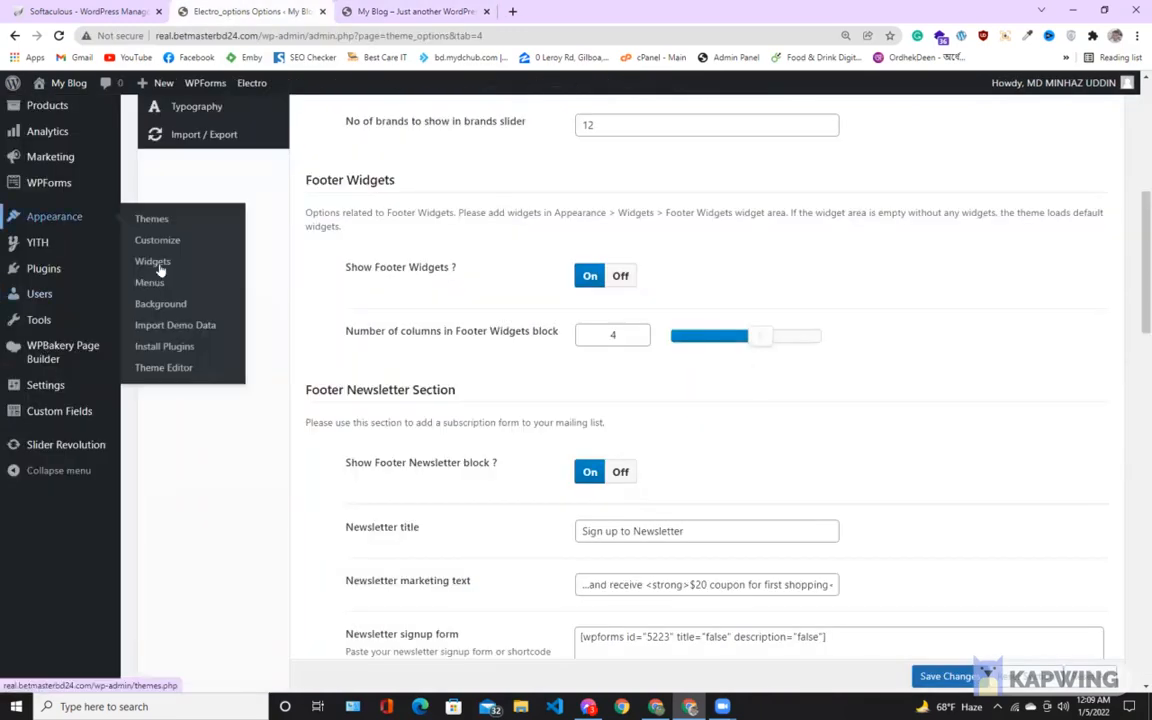
left_click(150, 262)
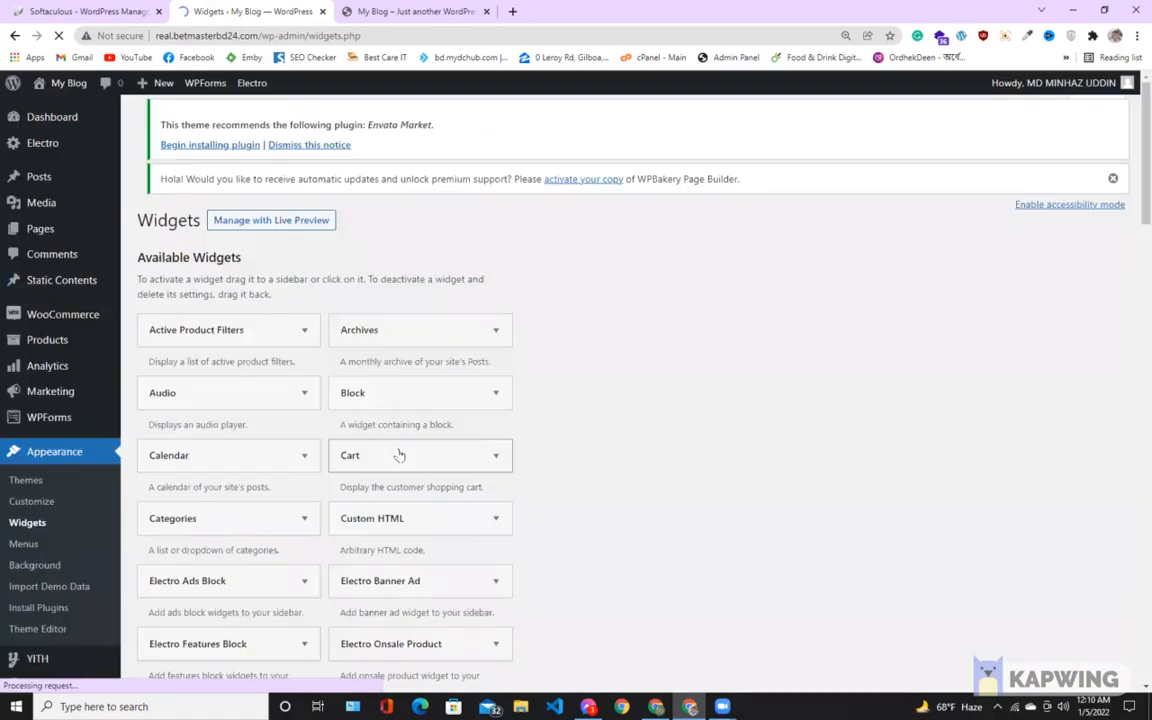
scroll(399, 455, "down", 20)
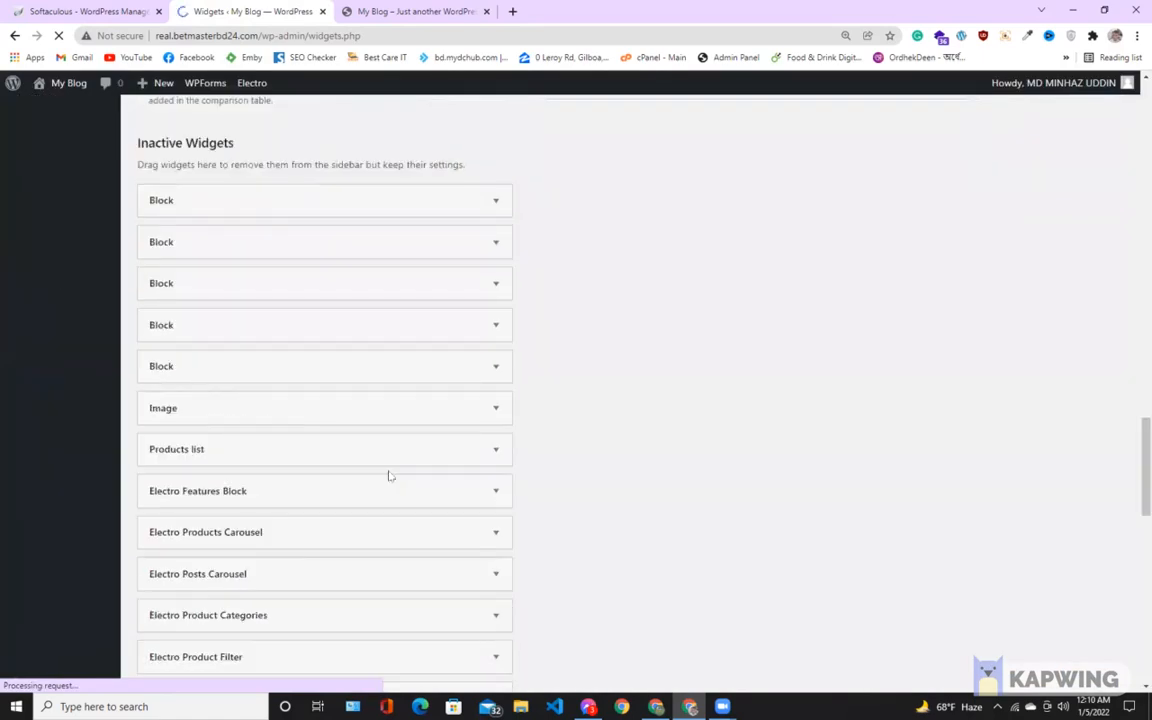
scroll(390, 476, "down", 10)
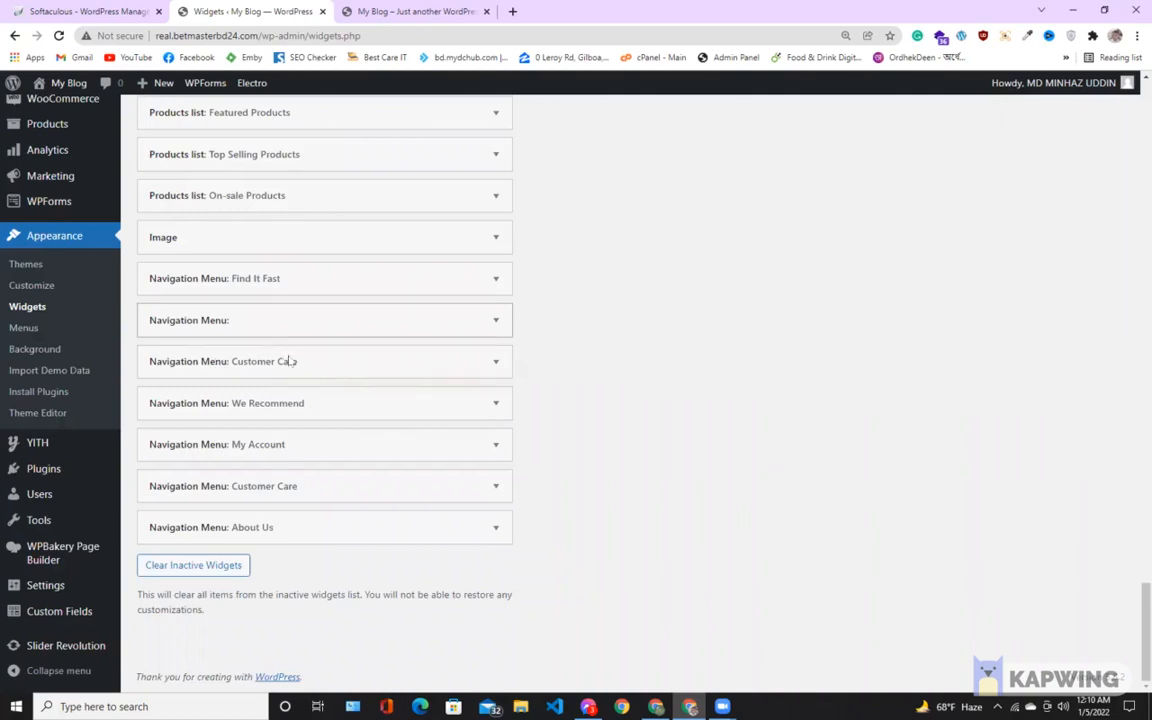
scroll(289, 361, "up", 4)
scroll(289, 357, "up", 3)
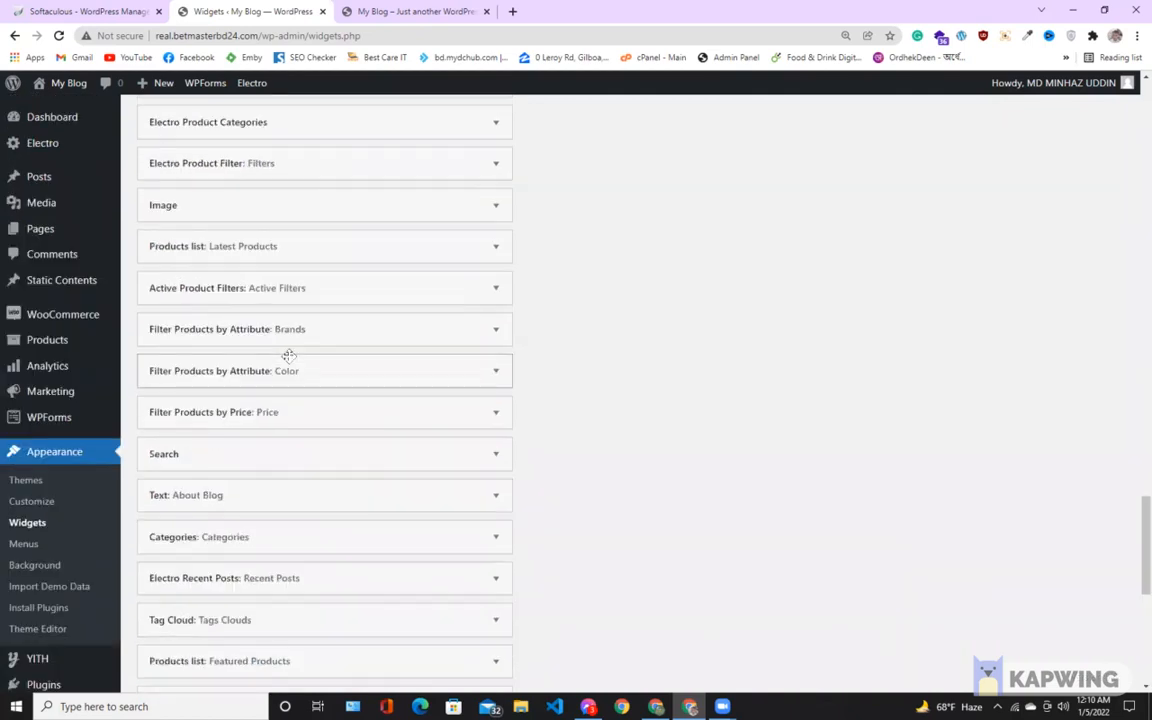
left_click_drag(267, 420, 255, 180)
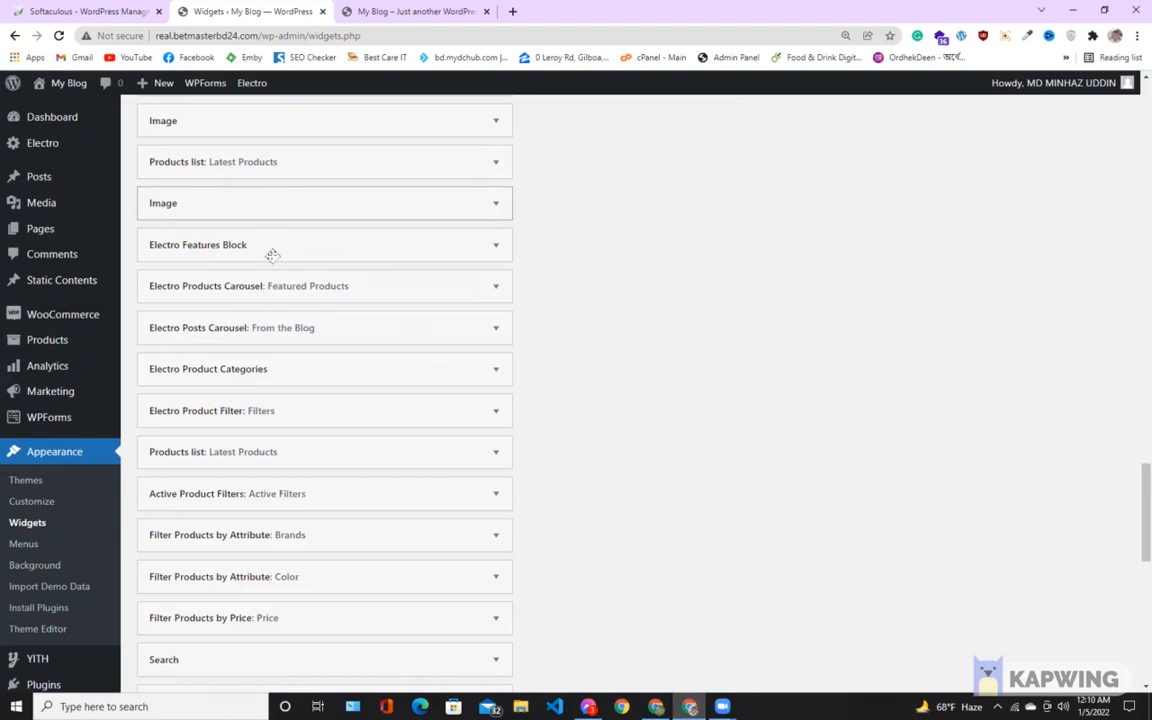
left_click_drag(285, 413, 1003, 226)
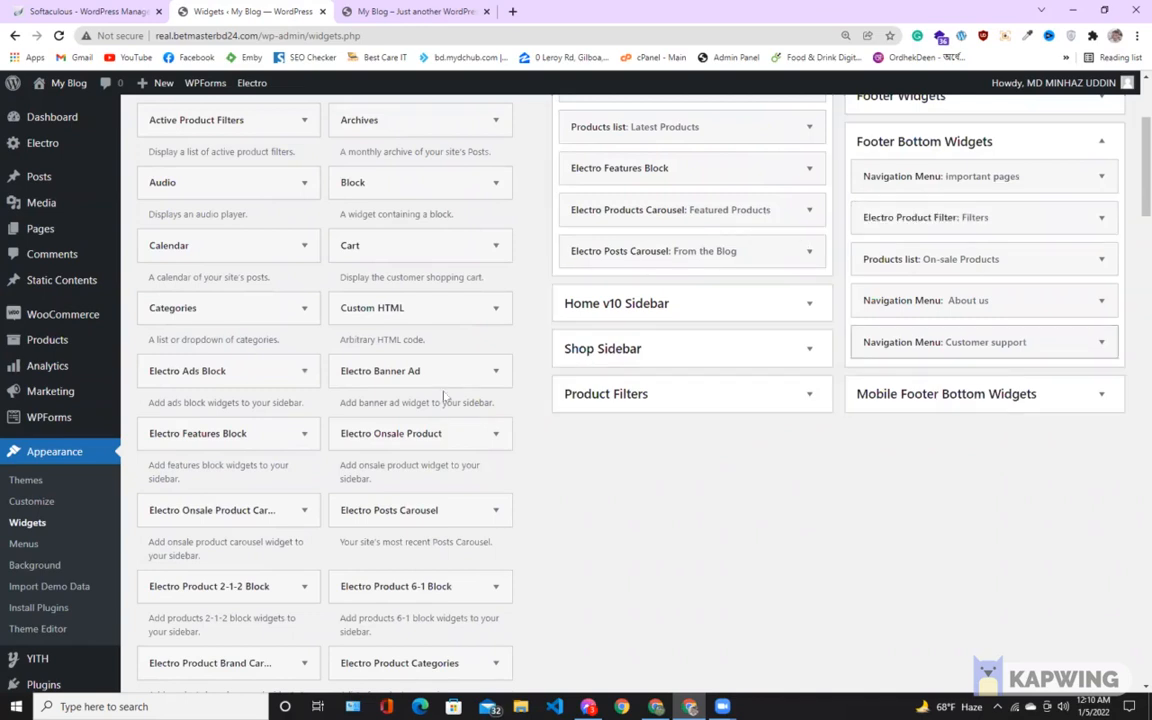
Open Homepage Settings in the theme customizer and set the static homepage to Home v2
mouse_move(47, 141)
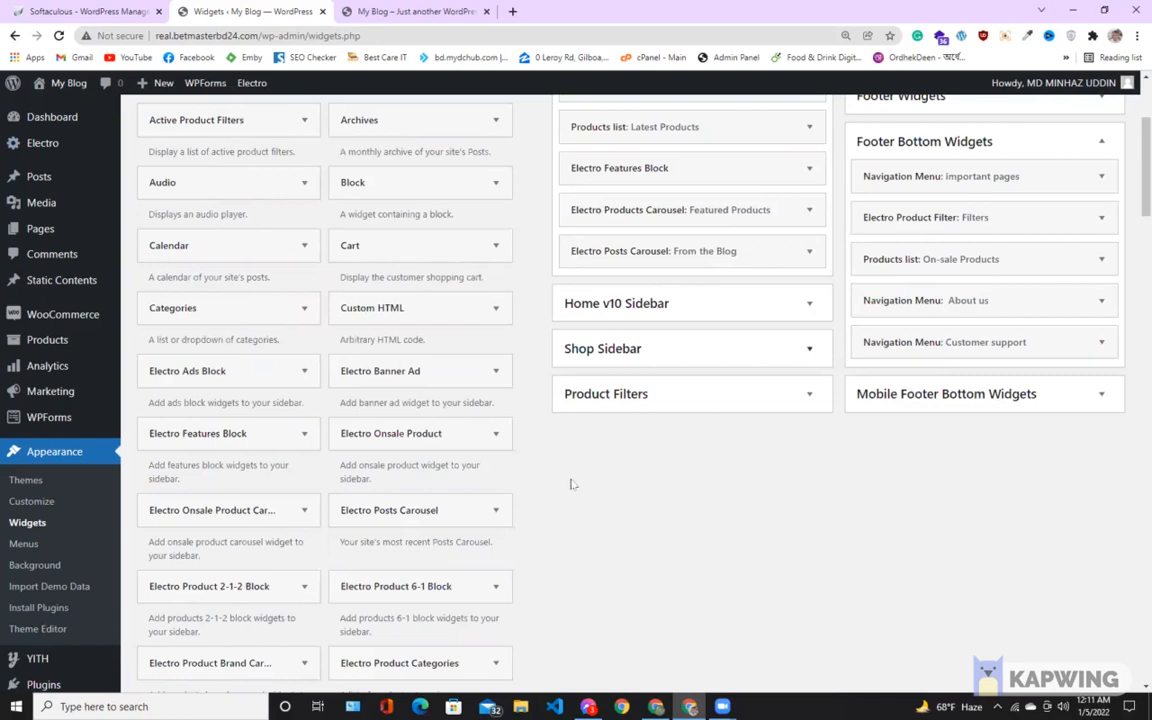
scroll(30, 498, "down", 2)
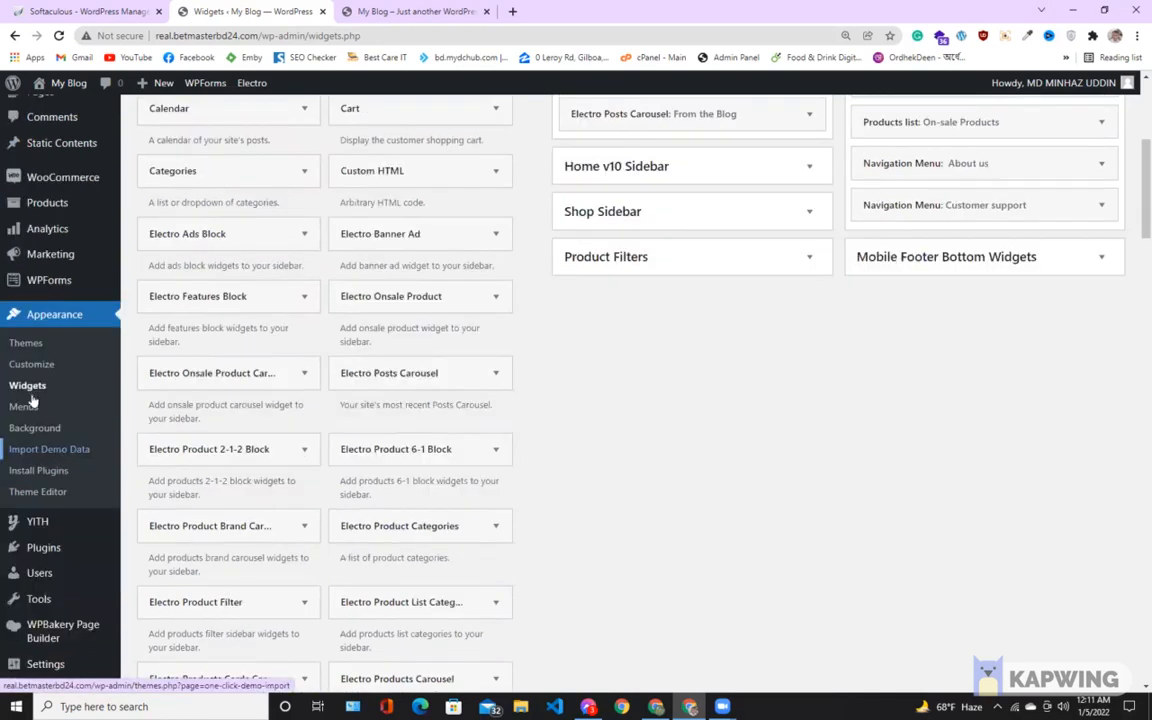
left_click(36, 368)
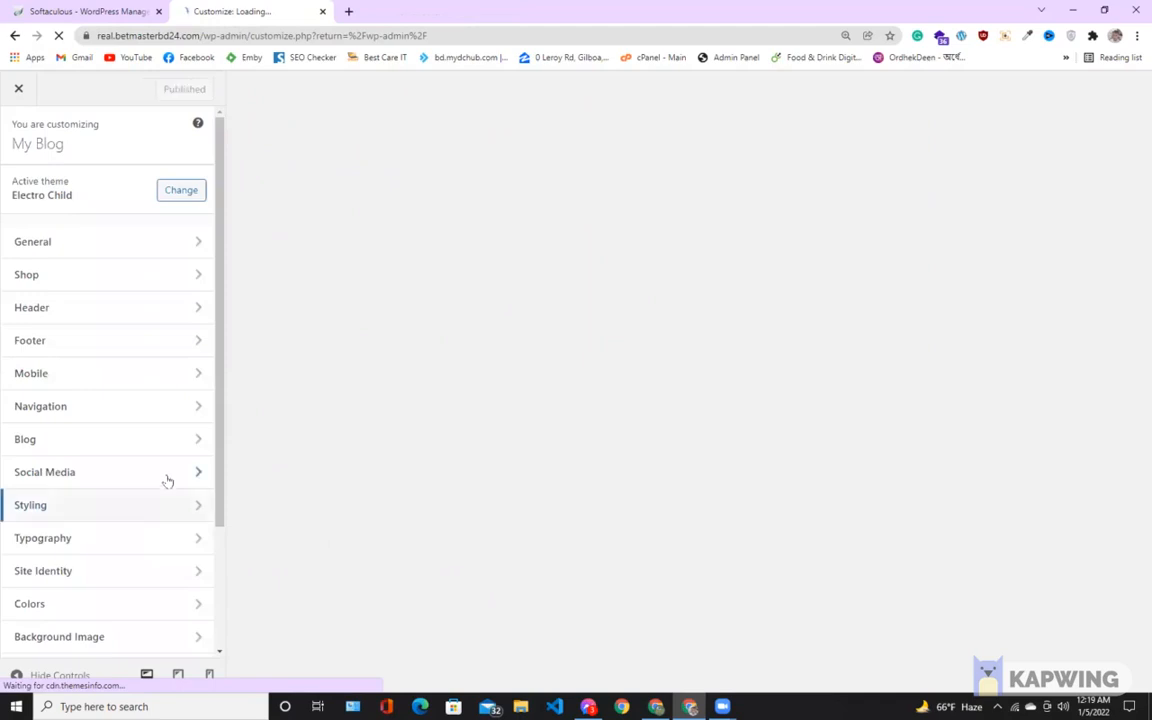
scroll(150, 540, "down", 3)
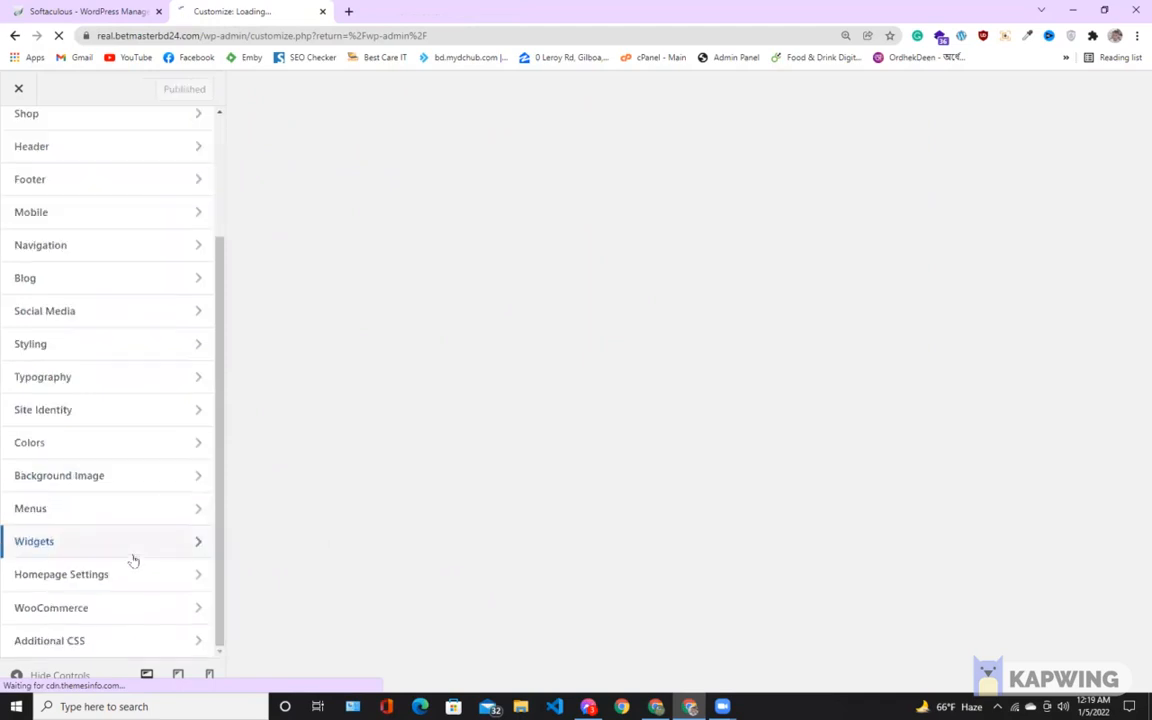
left_click(181, 578)
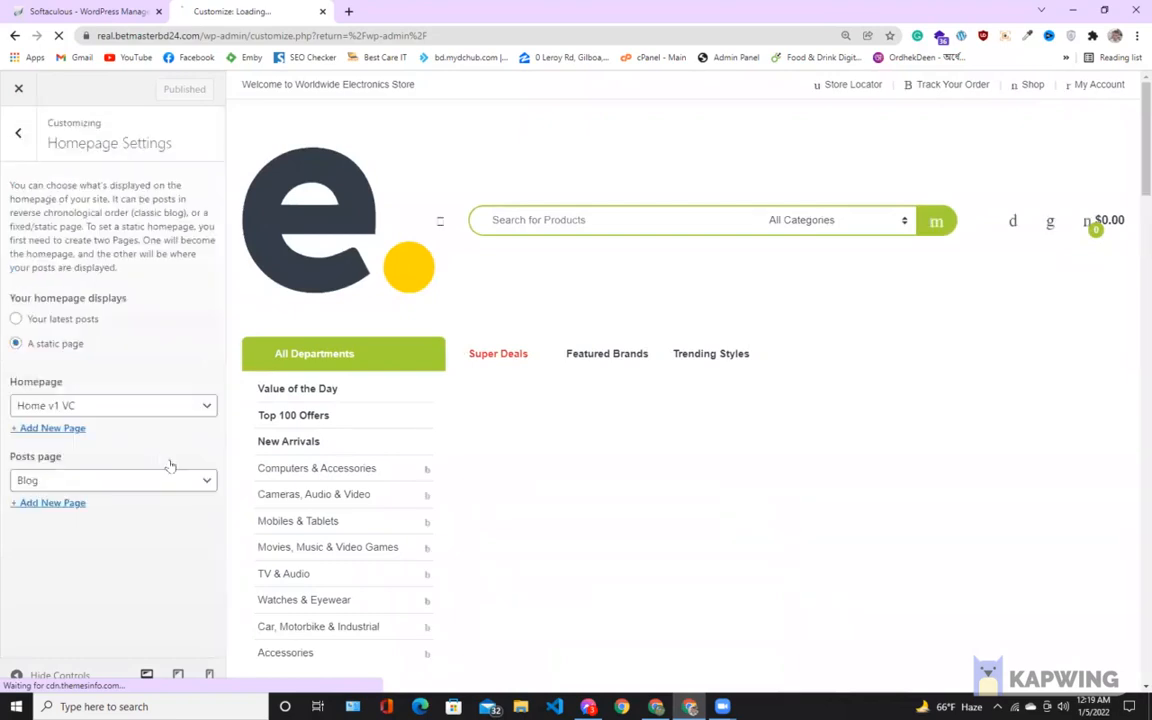
left_click(185, 407)
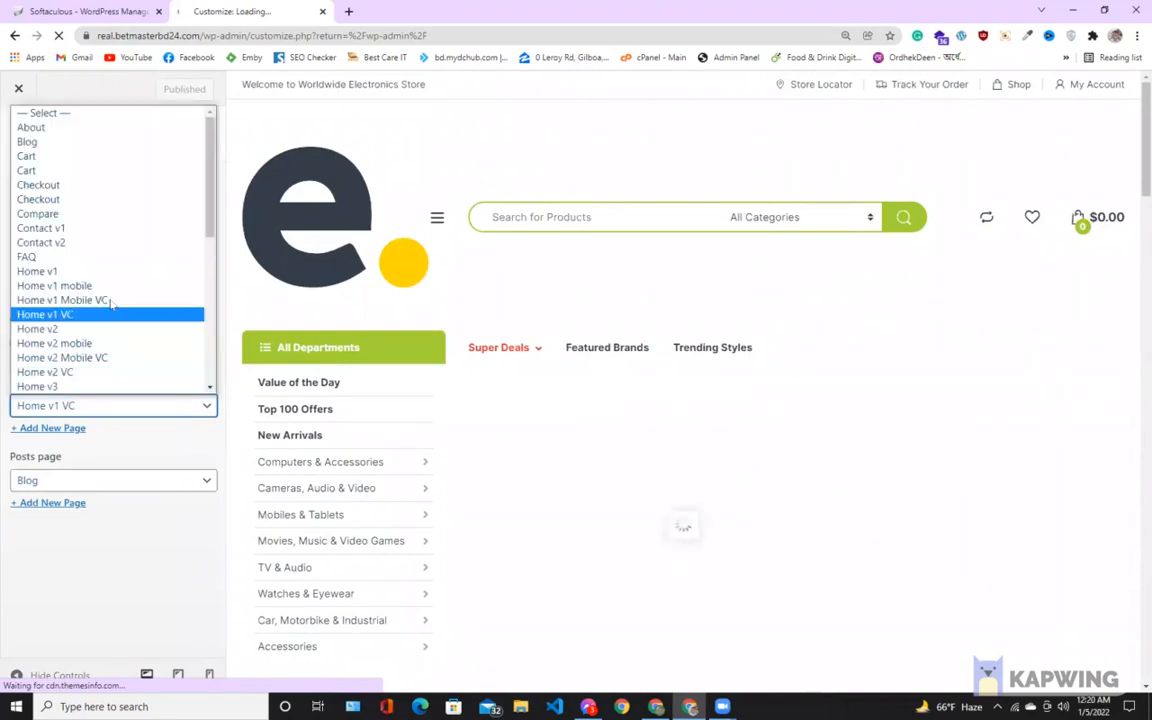
left_click(55, 329)
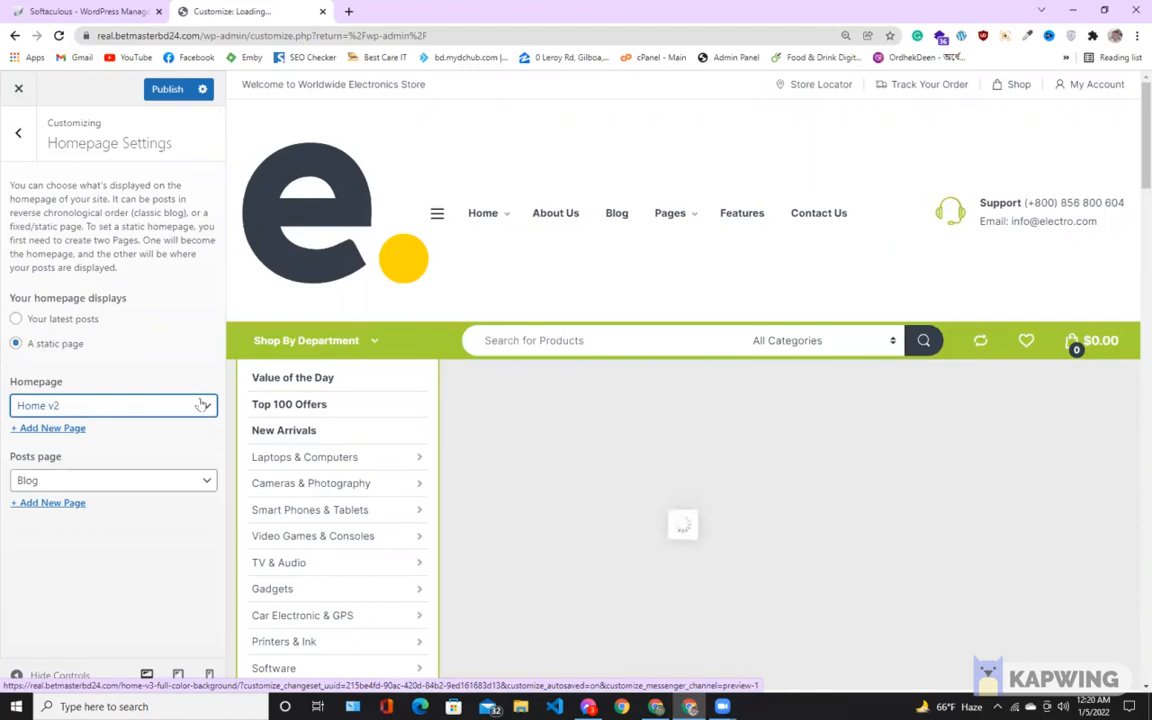
Set the static homepage to Store Directory and look through its preview
left_click(202, 404)
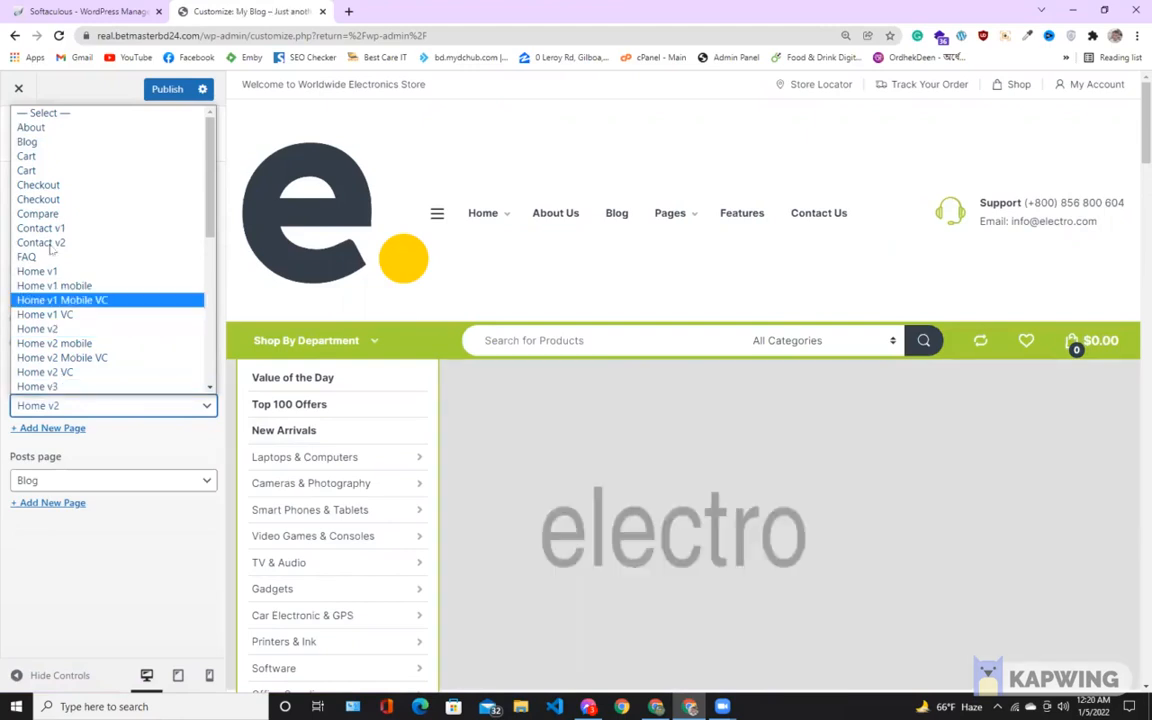
scroll(50, 250, "down", 4)
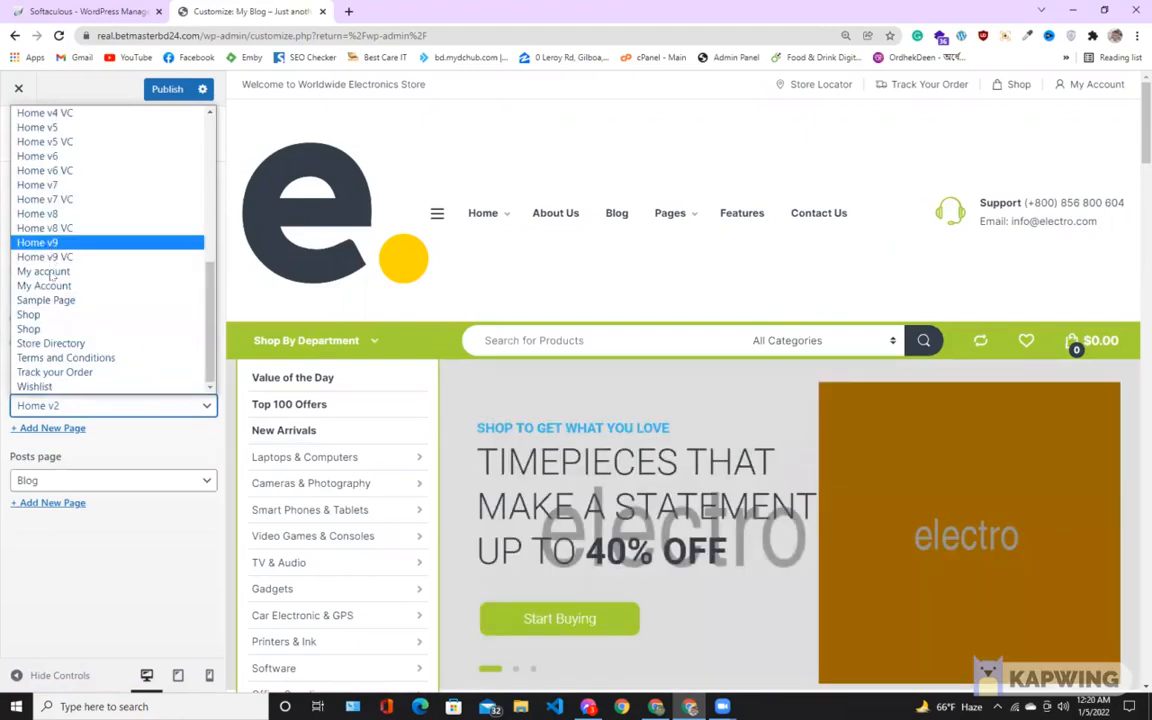
left_click(112, 343)
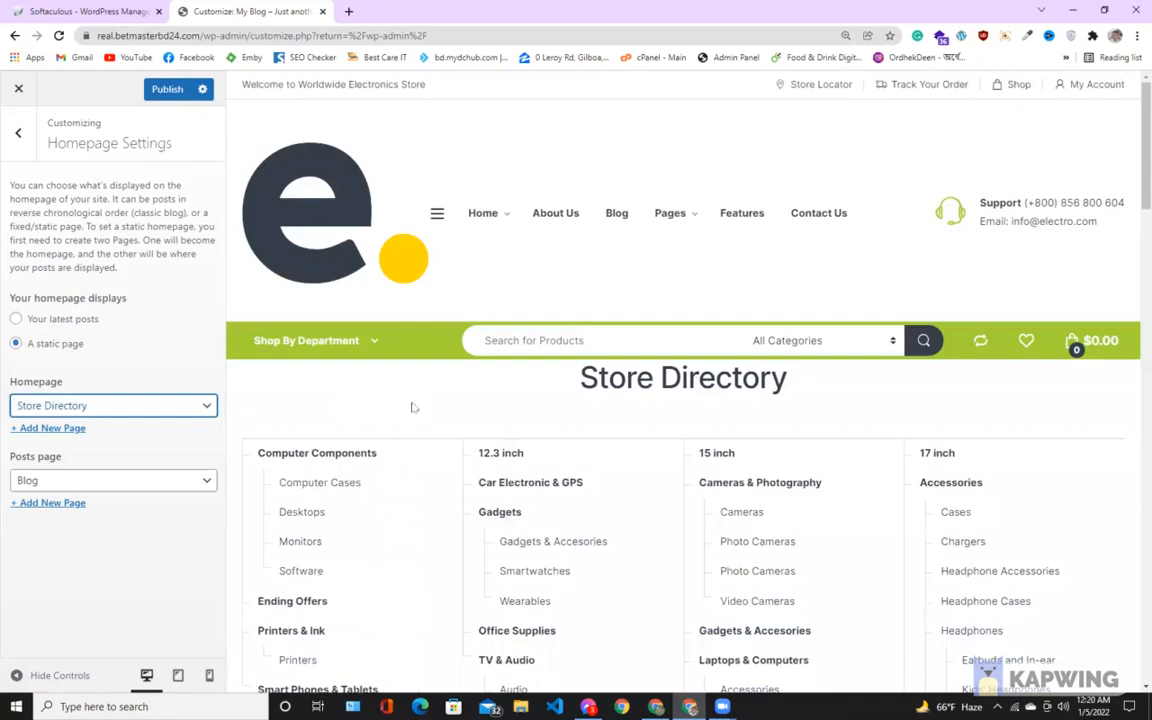
scroll(417, 404, "down", 4)
scroll(424, 398, "down", 4)
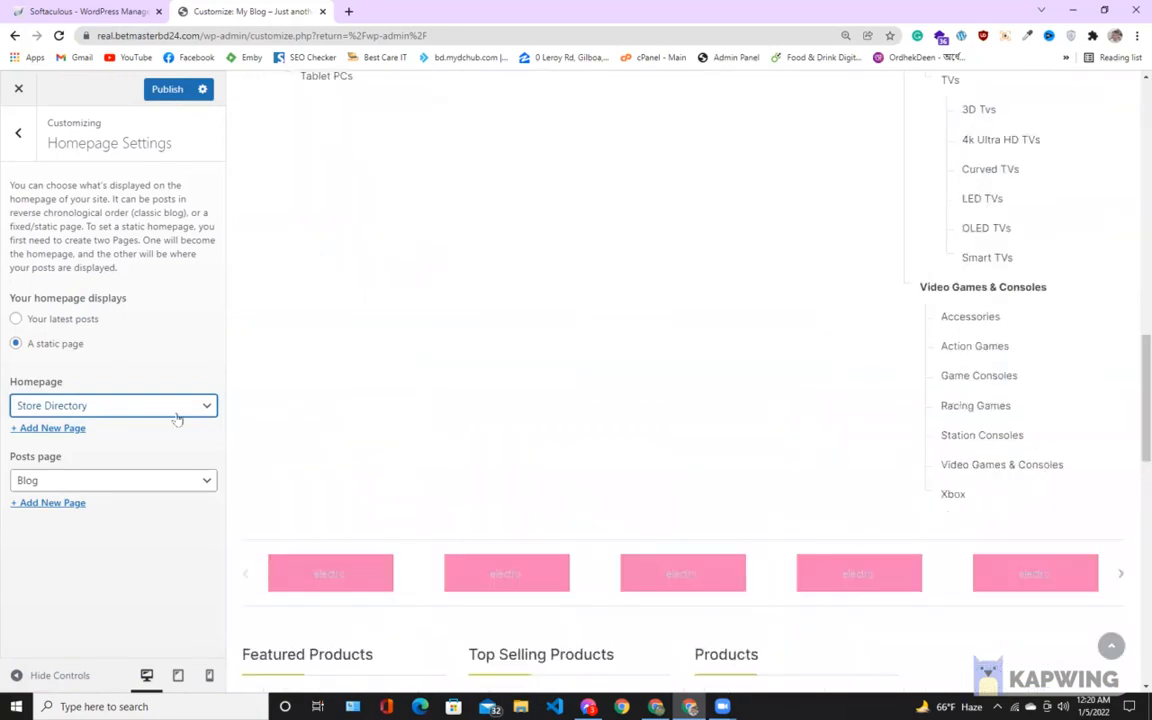
Set the static homepage to Home v1 VC and look through its preview
left_click(165, 404)
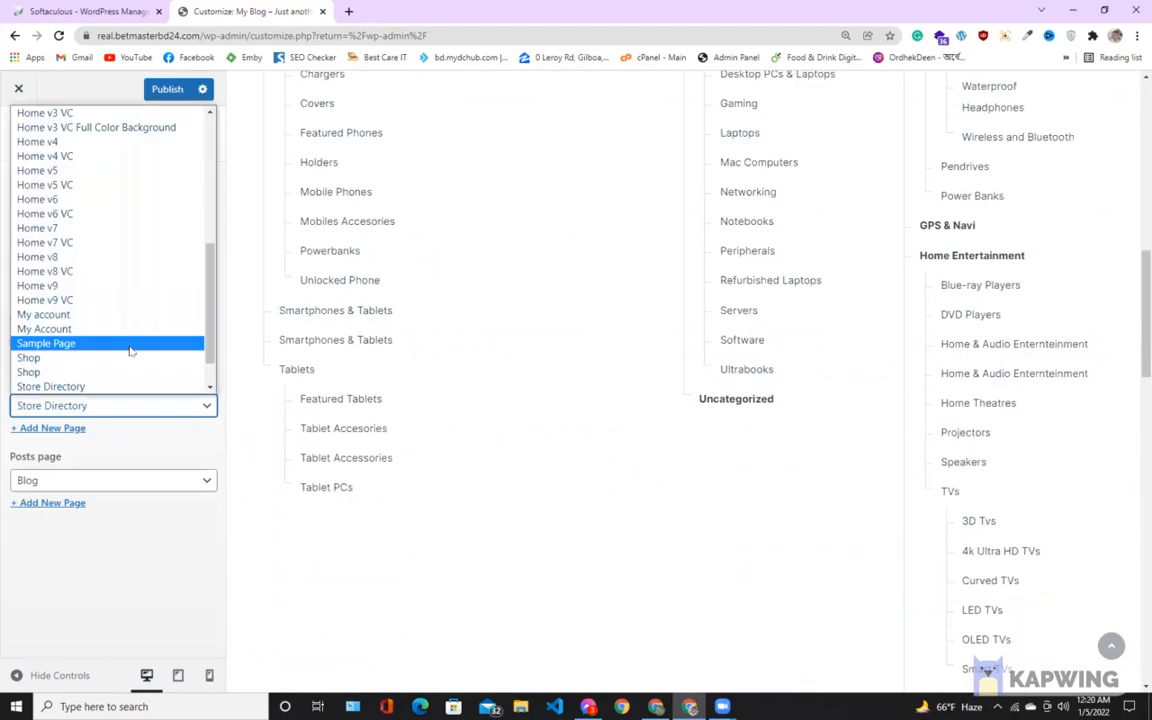
scroll(128, 348, "up", 6)
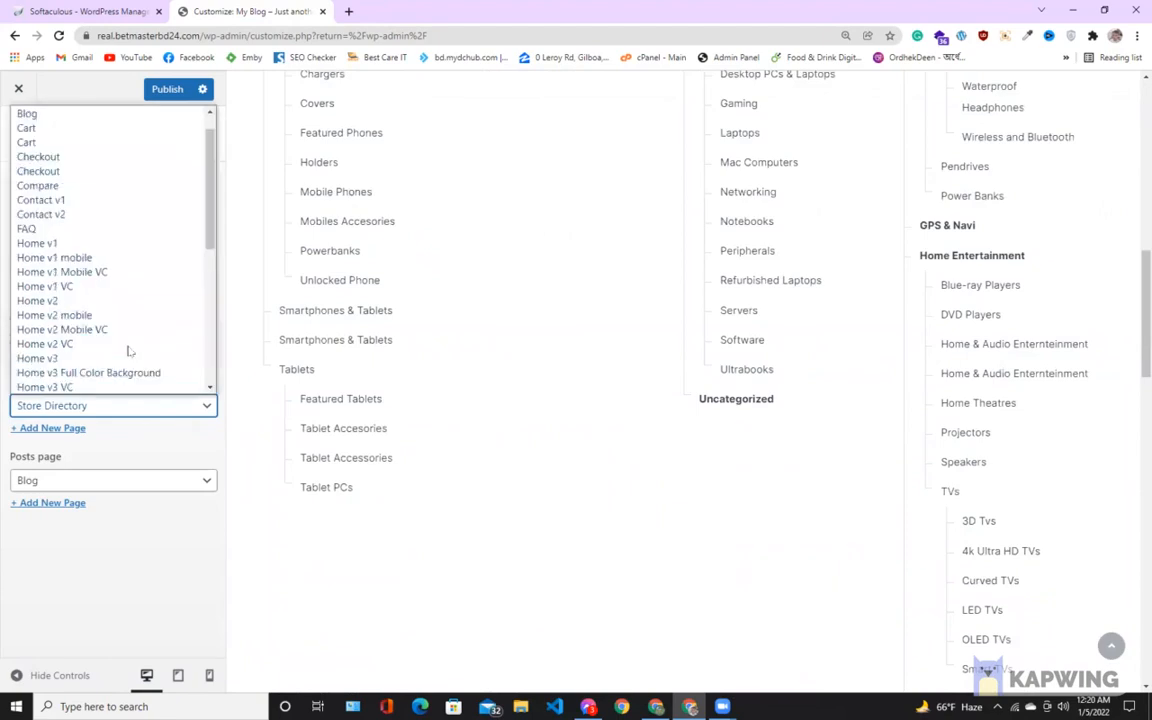
left_click(93, 286)
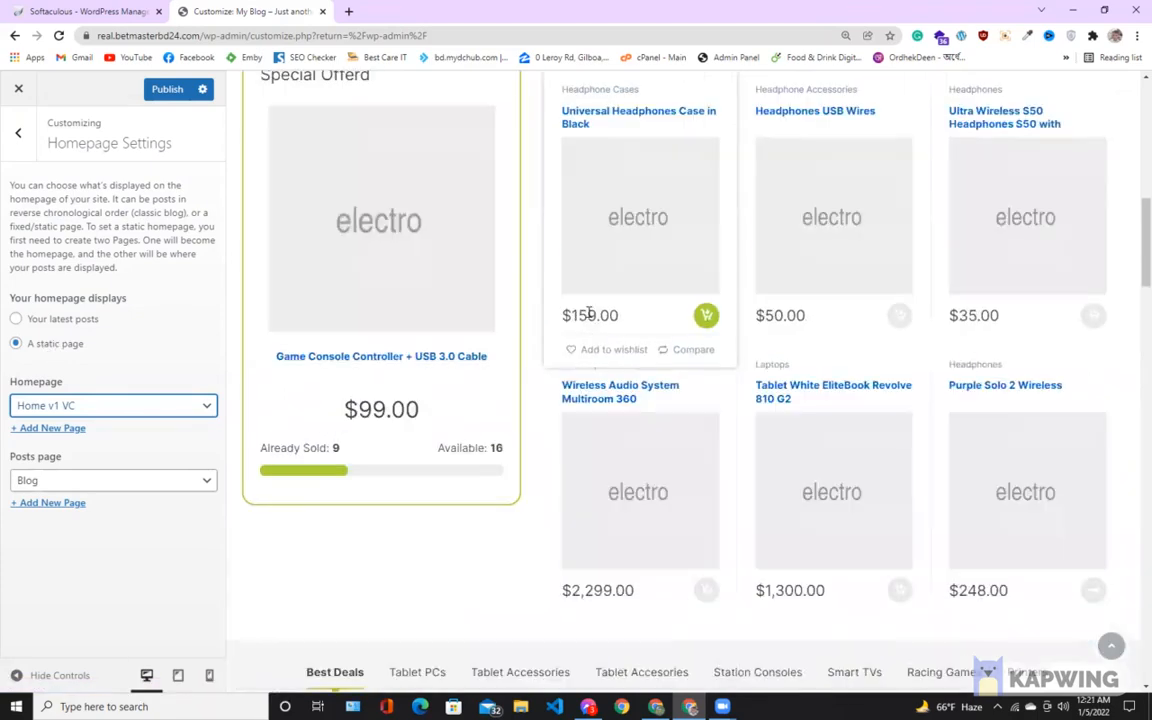
scroll(437, 270, "up", 2)
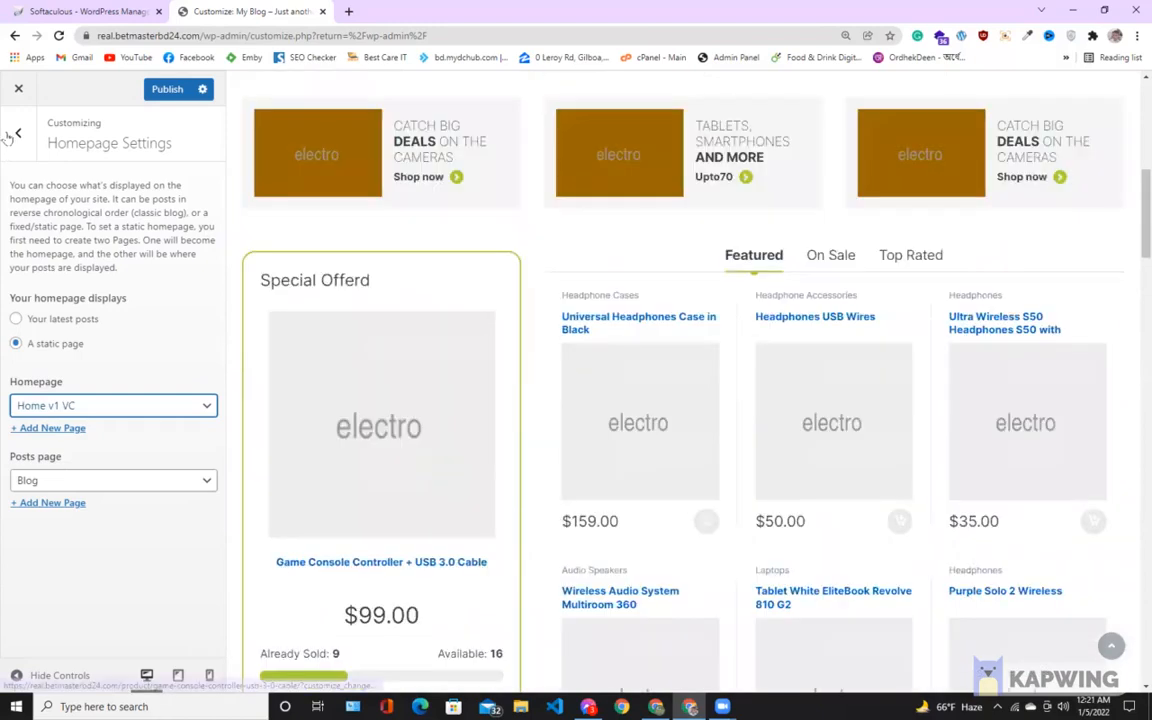
Enable the store notice in the WooCommerce settings of the customizer and publish the changes
left_click(10, 135)
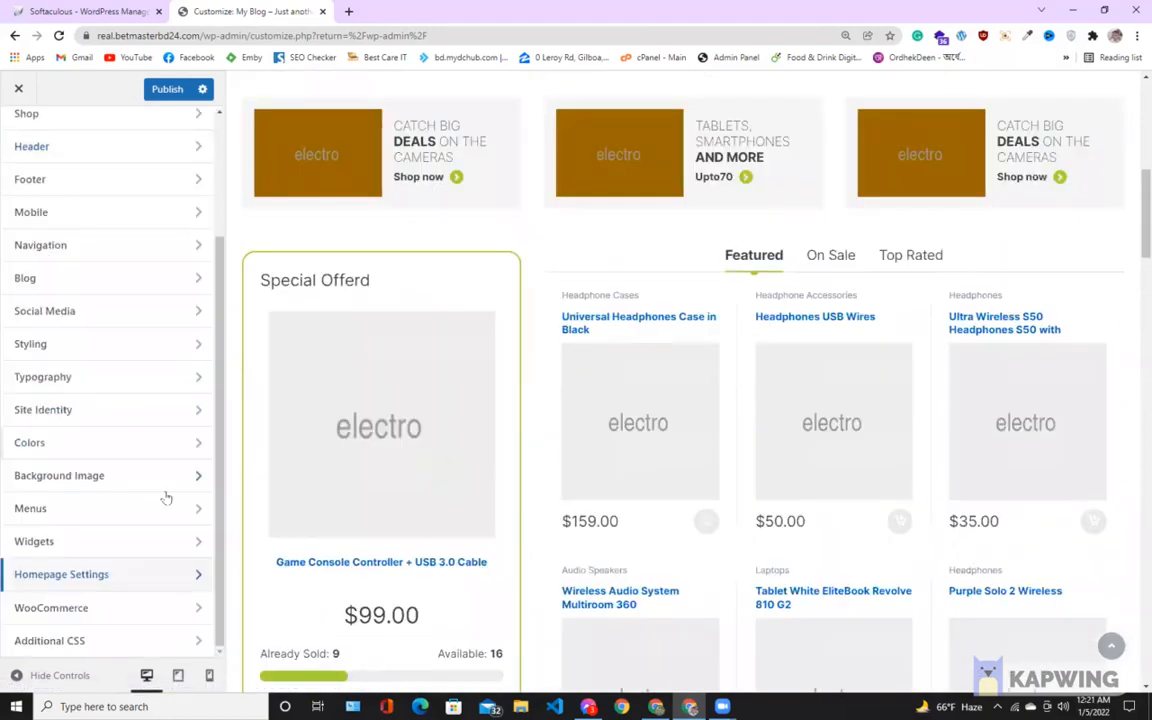
left_click(152, 607)
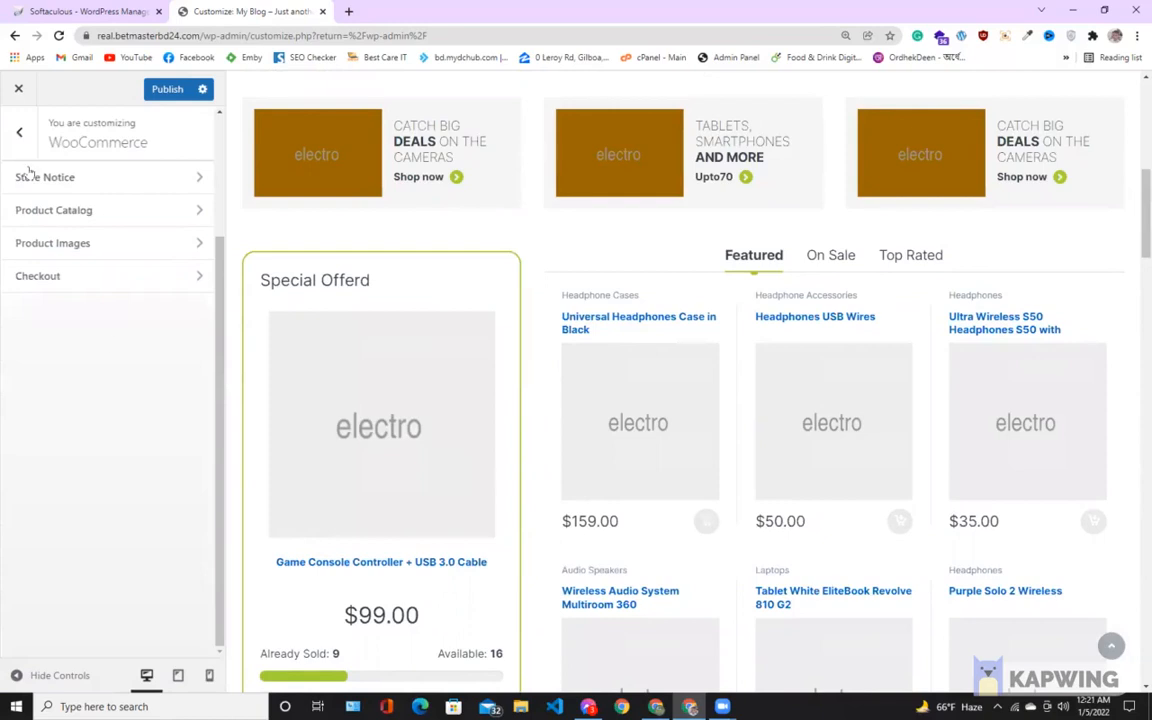
left_click(63, 168)
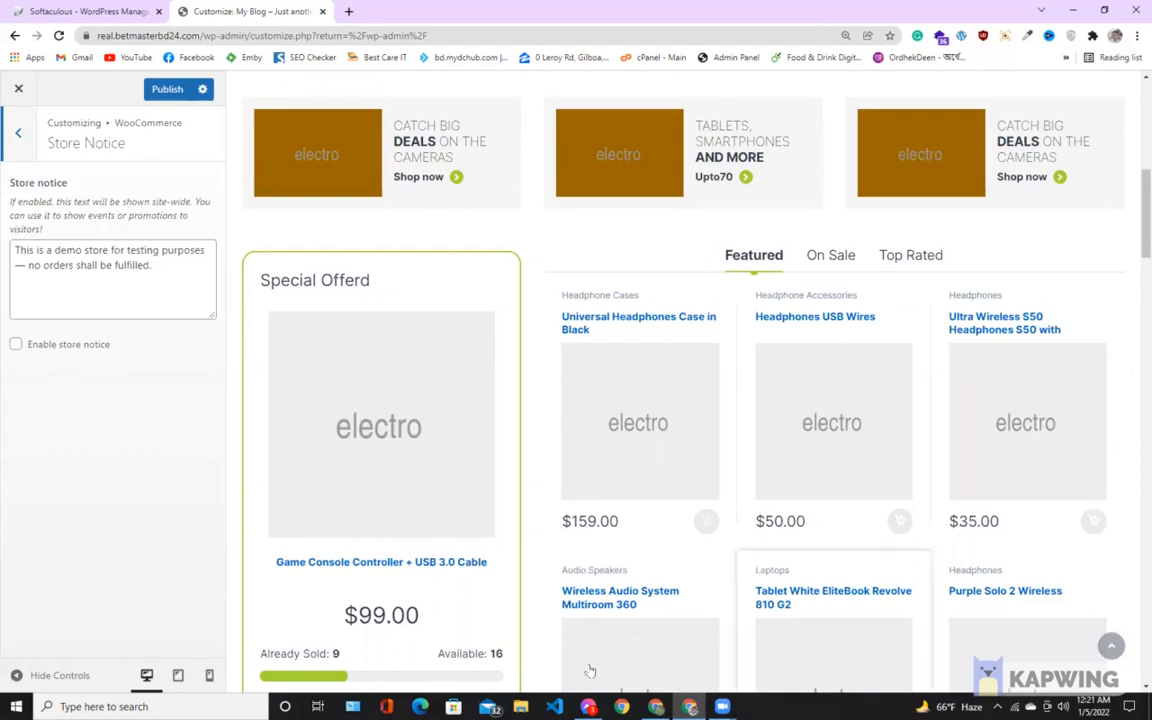
left_click(16, 345)
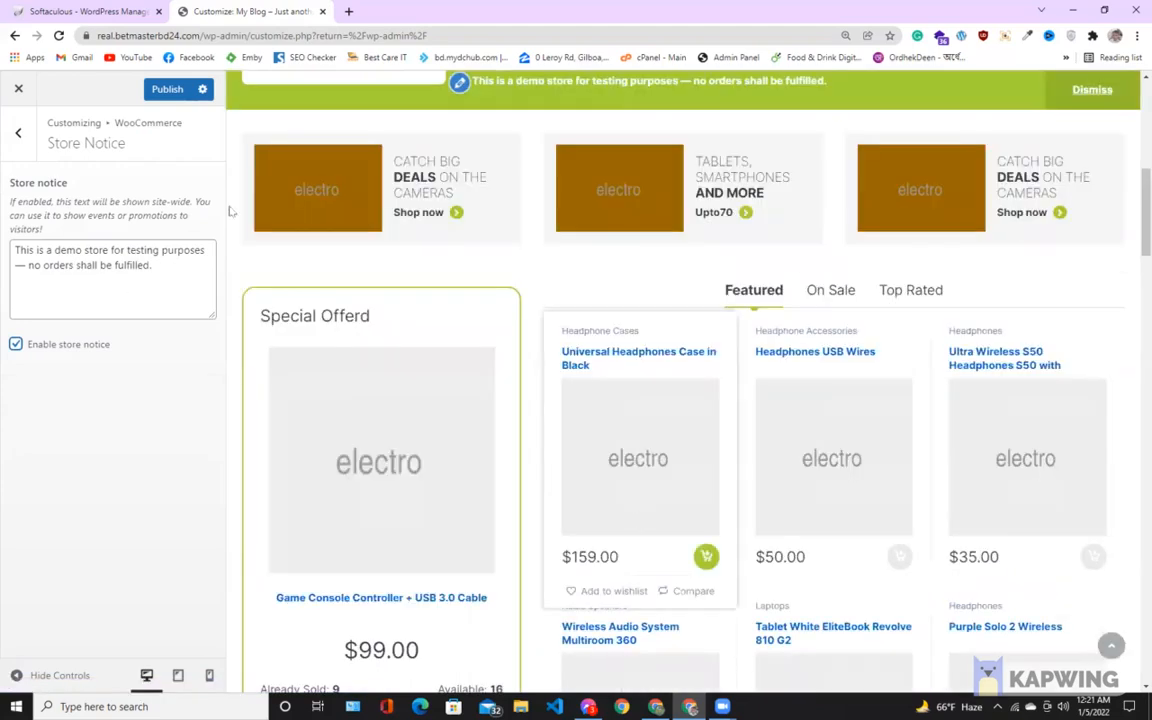
left_click(166, 90)
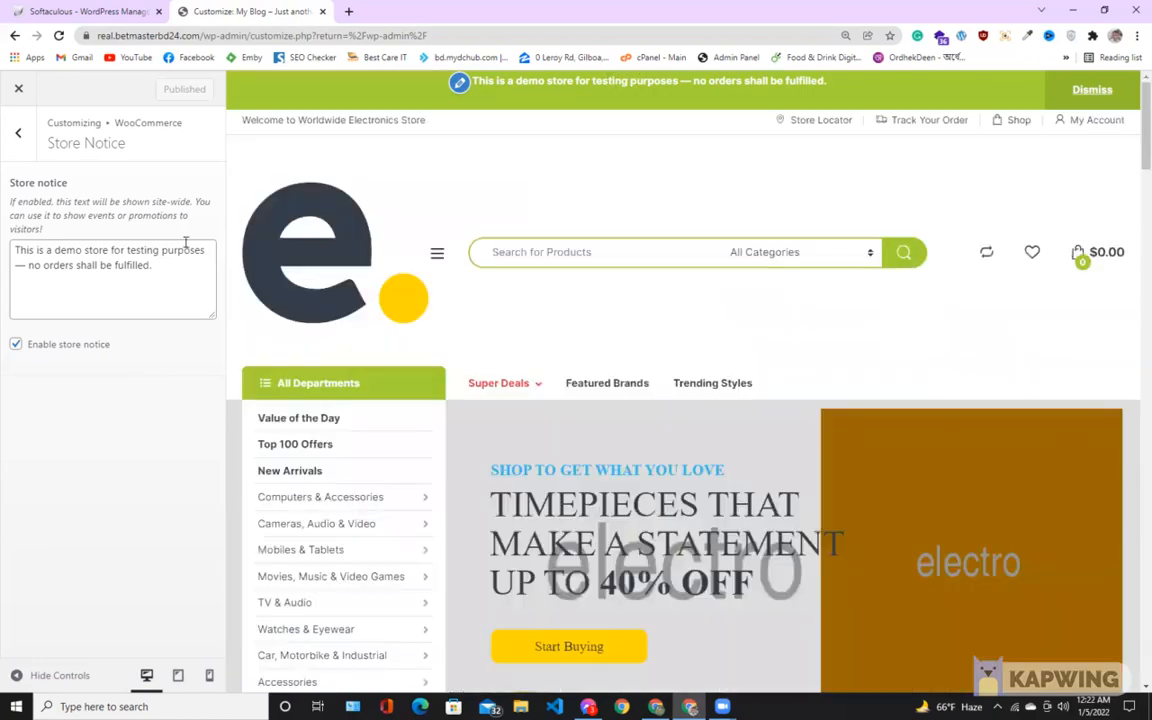
Reopen the Store Notice settings and compare the notice text with the banner in the site preview
left_click(18, 134)
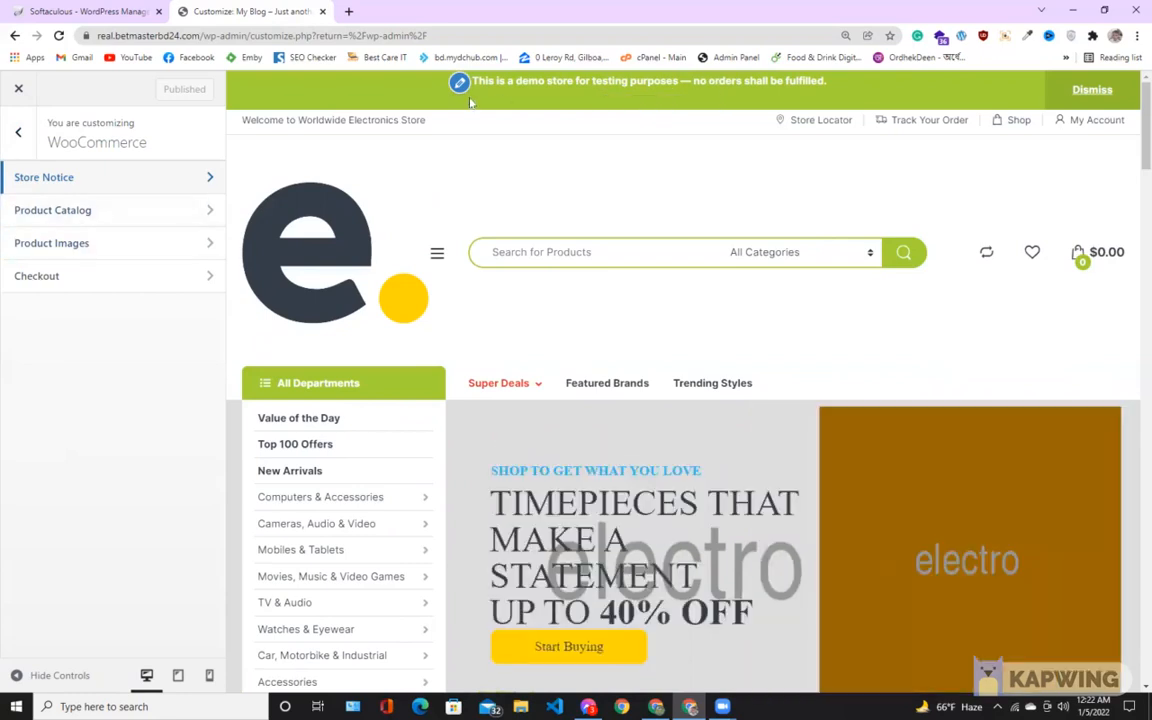
left_click(197, 182)
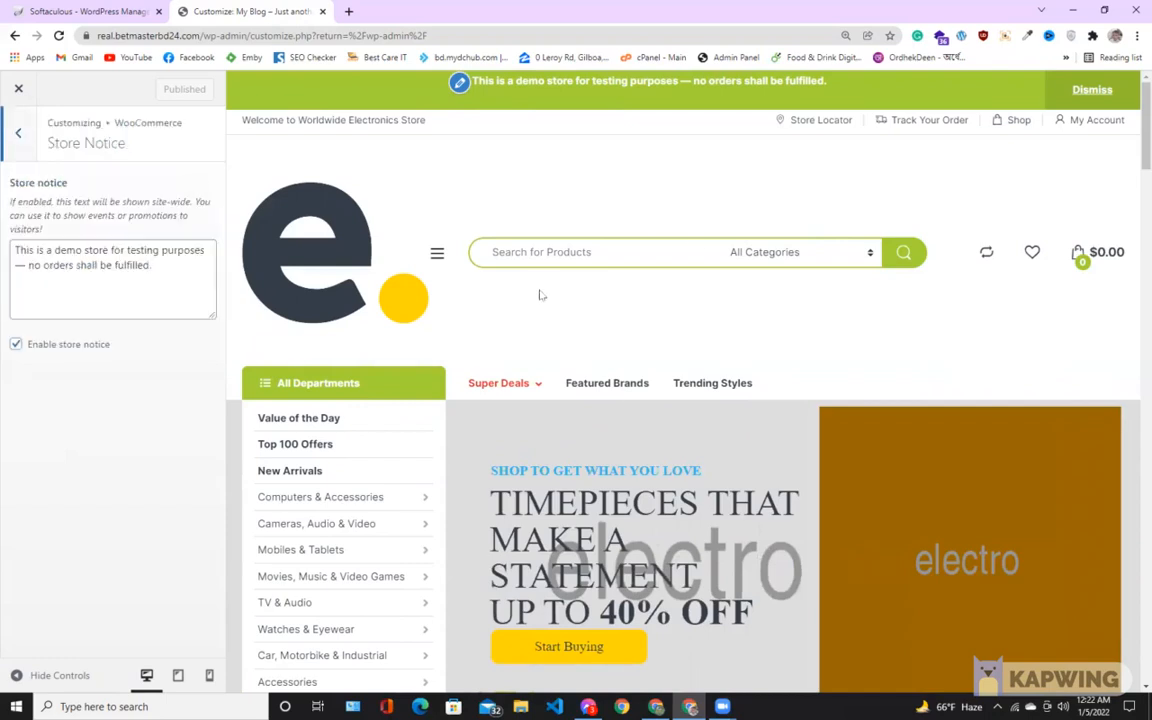
left_click_drag(157, 268, 10, 255)
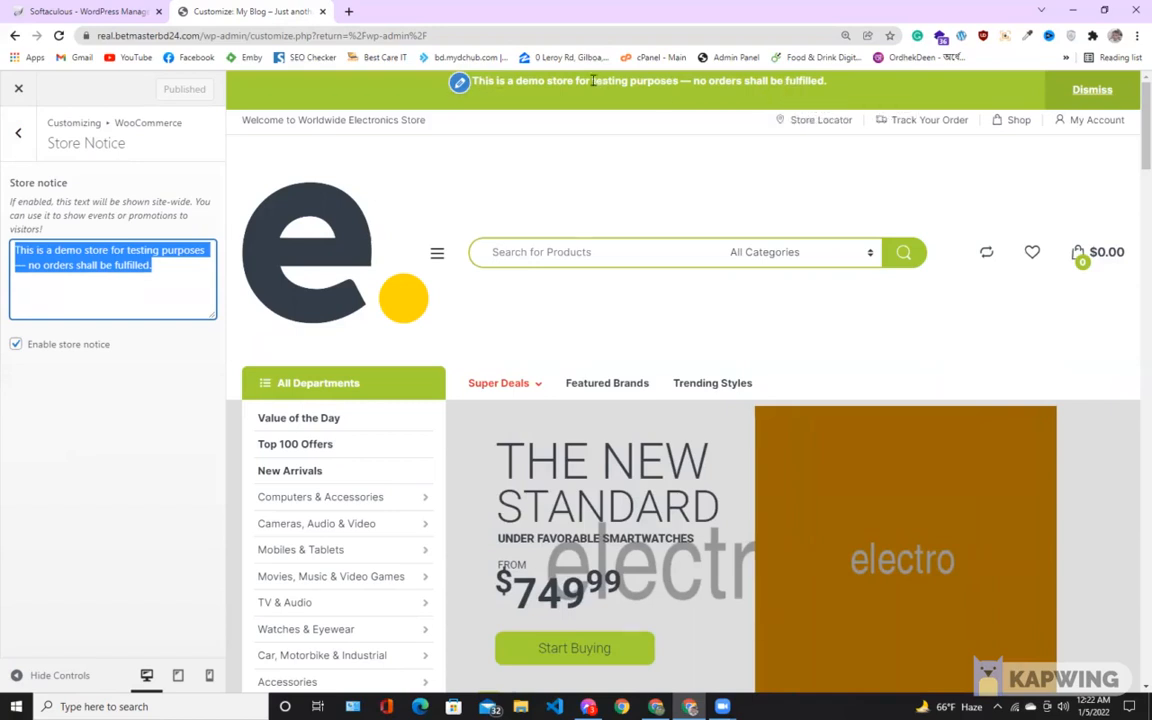
left_click_drag(828, 80, 593, 80)
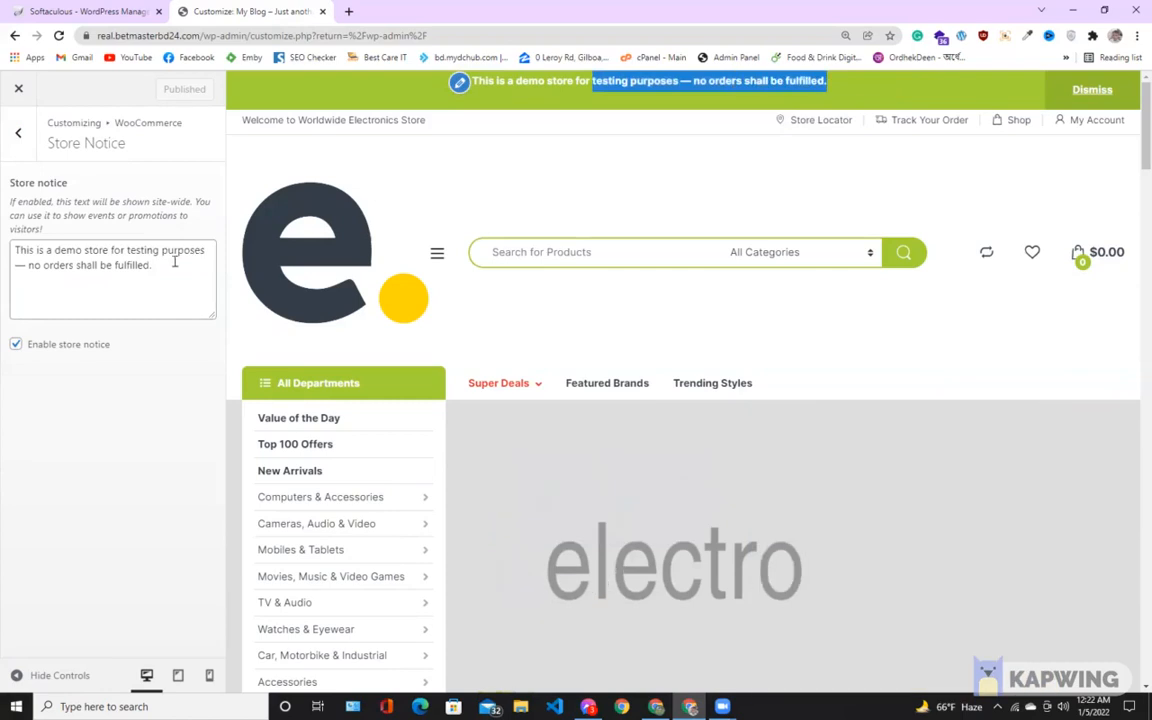
triple_click(13, 251)
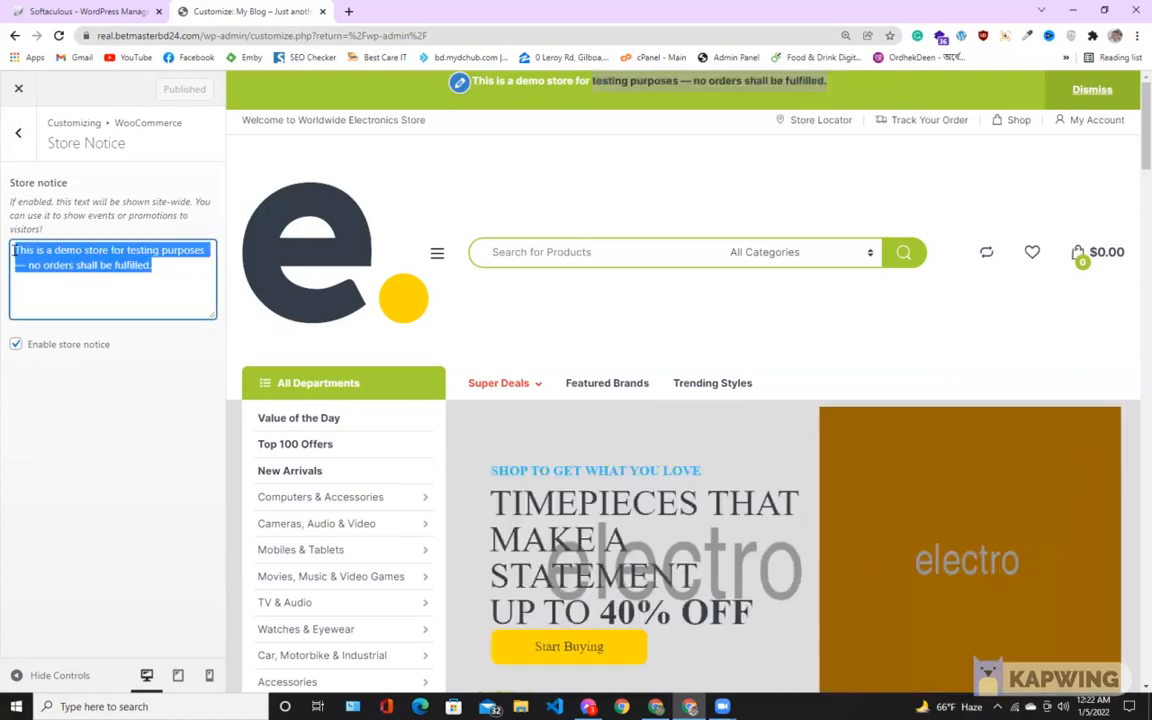
Open the Product Catalog settings briefly, and recheck the Store Notice text against the banner on the shop page preview
left_click(19, 134)
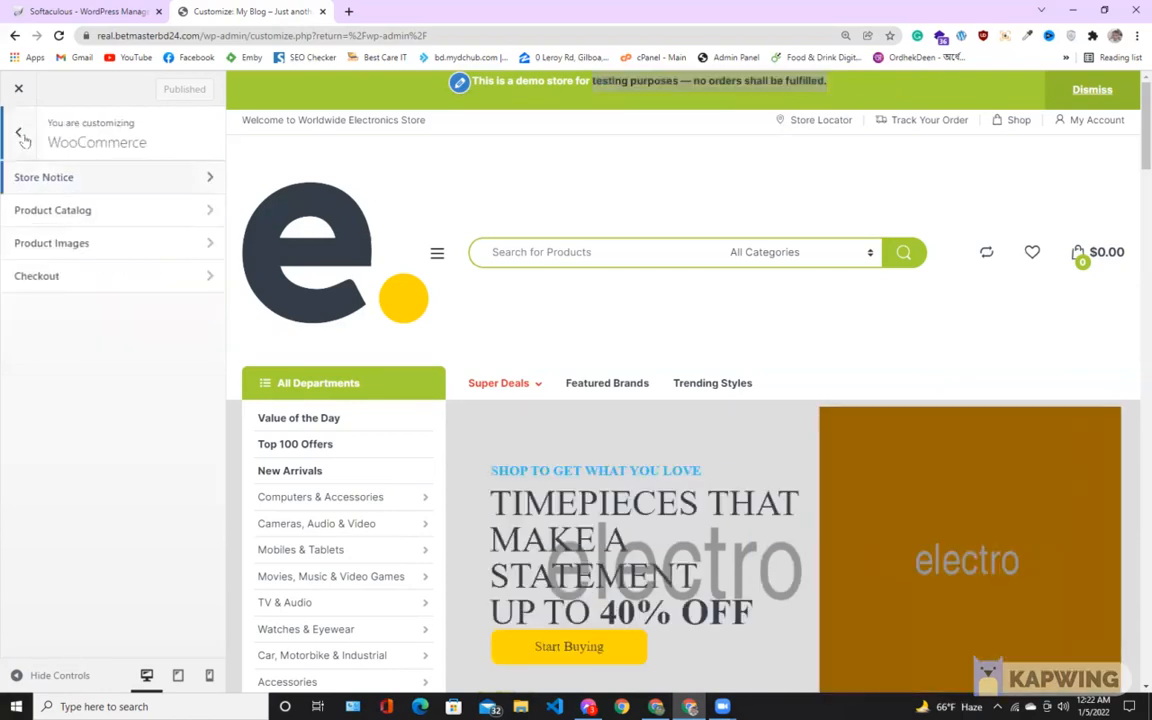
left_click(150, 210)
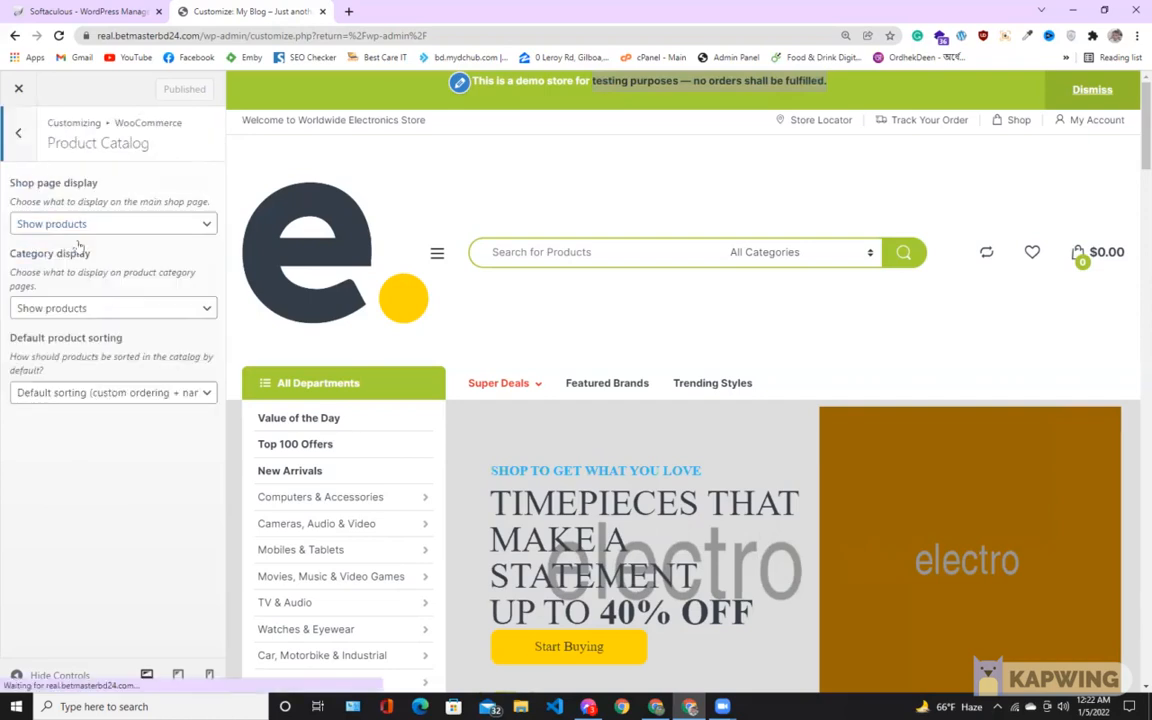
left_click(20, 136)
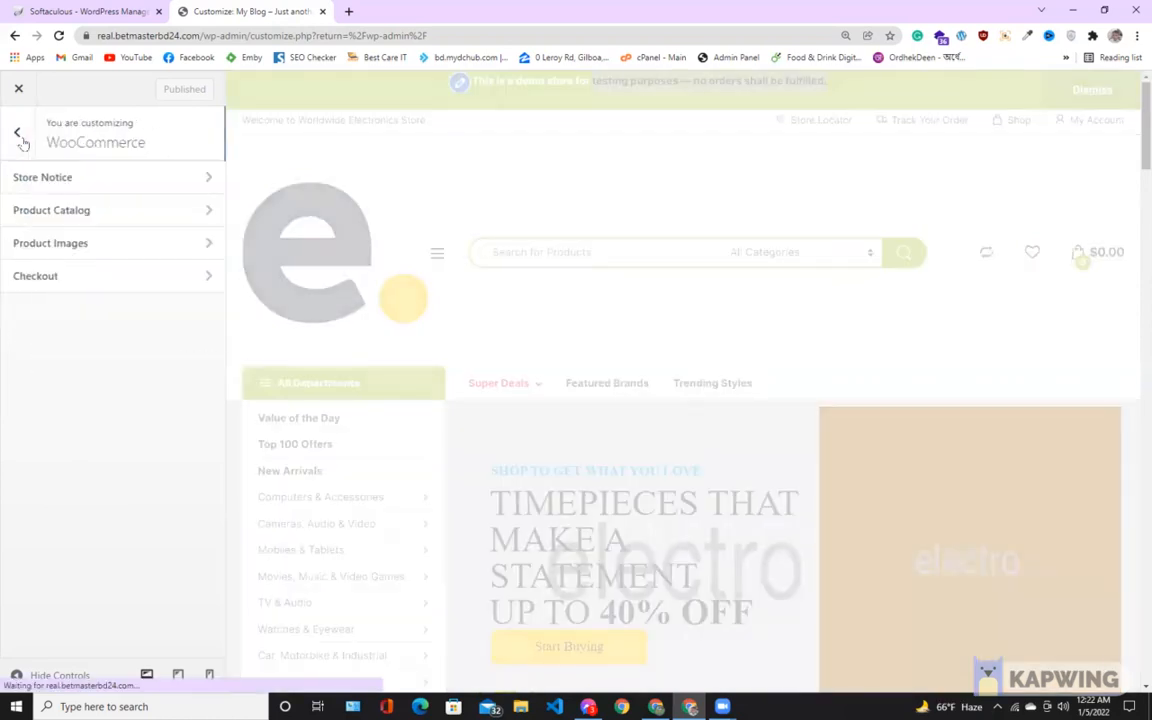
left_click(158, 180)
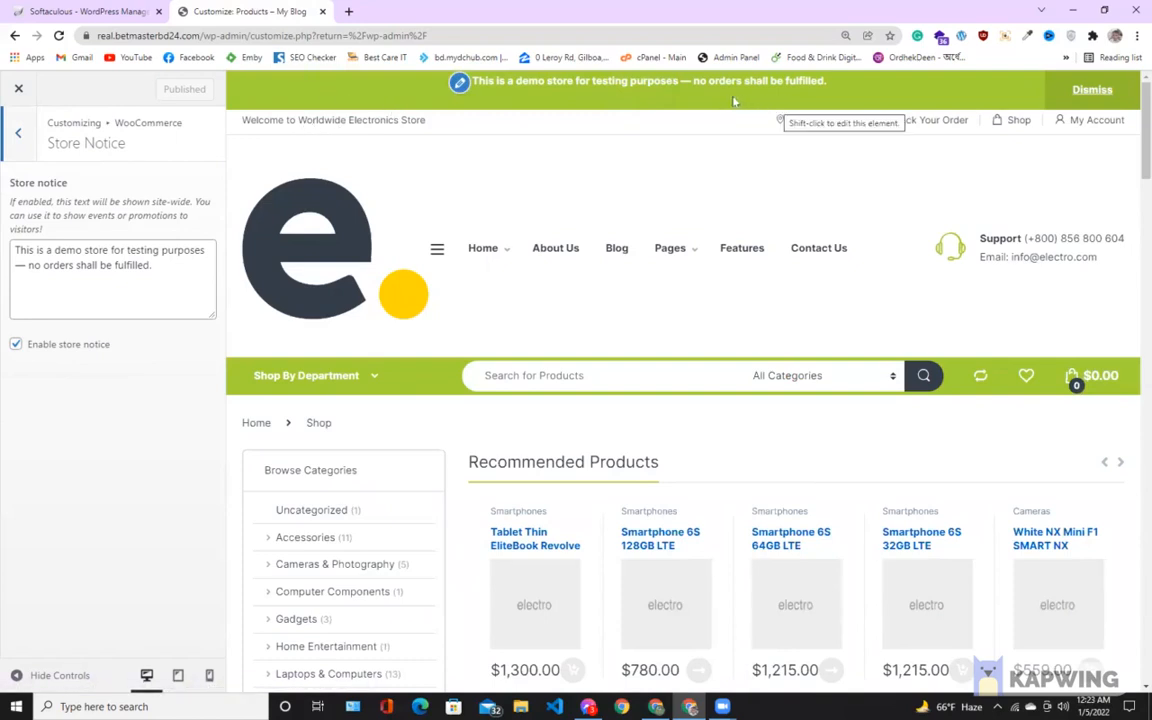
left_click(19, 135)
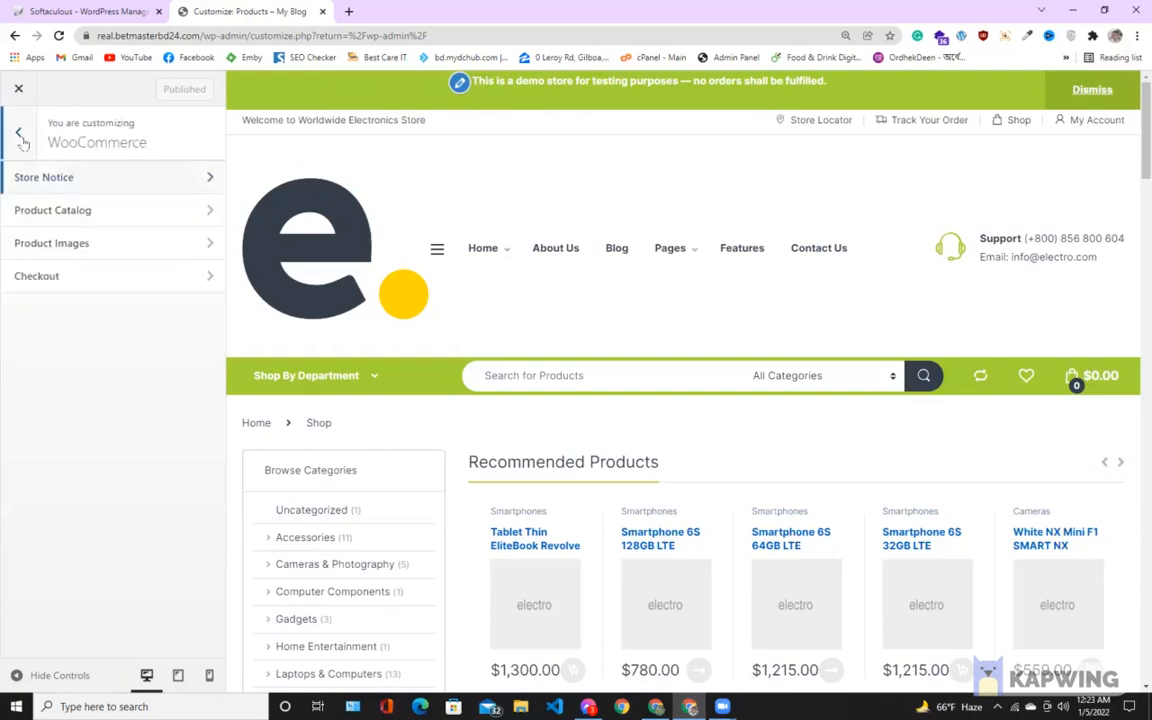
Review the WooCommerce Product Catalog, Product Images and Checkout settings
left_click(190, 216)
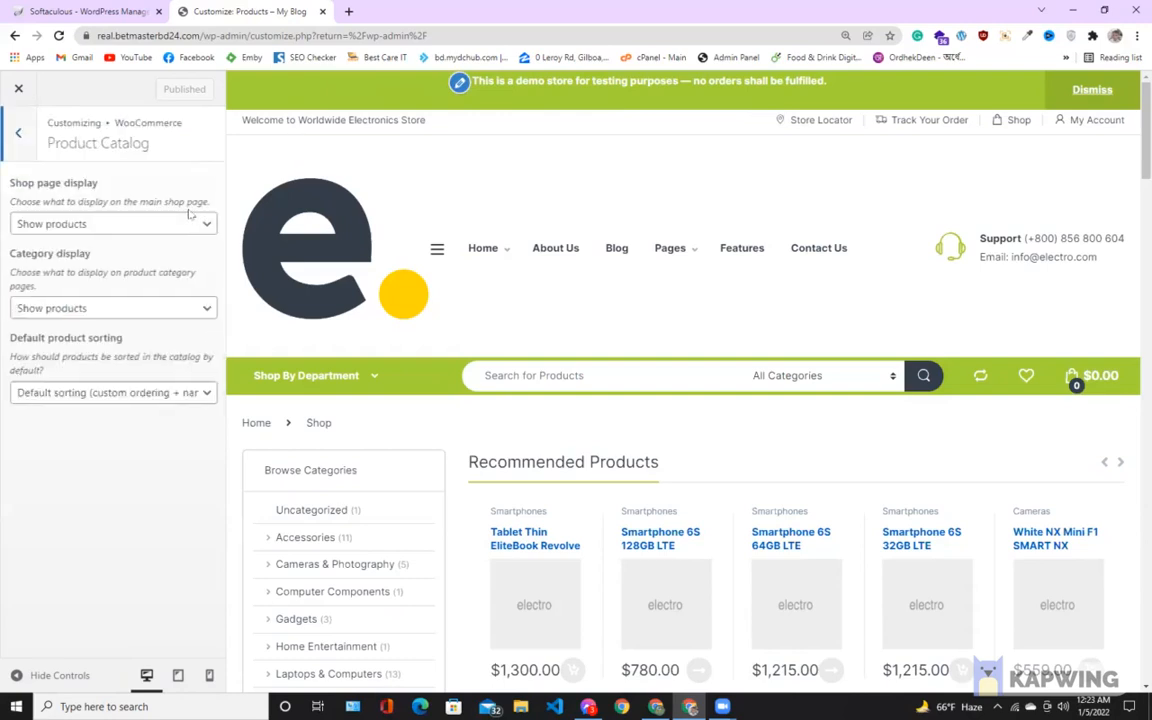
left_click(18, 134)
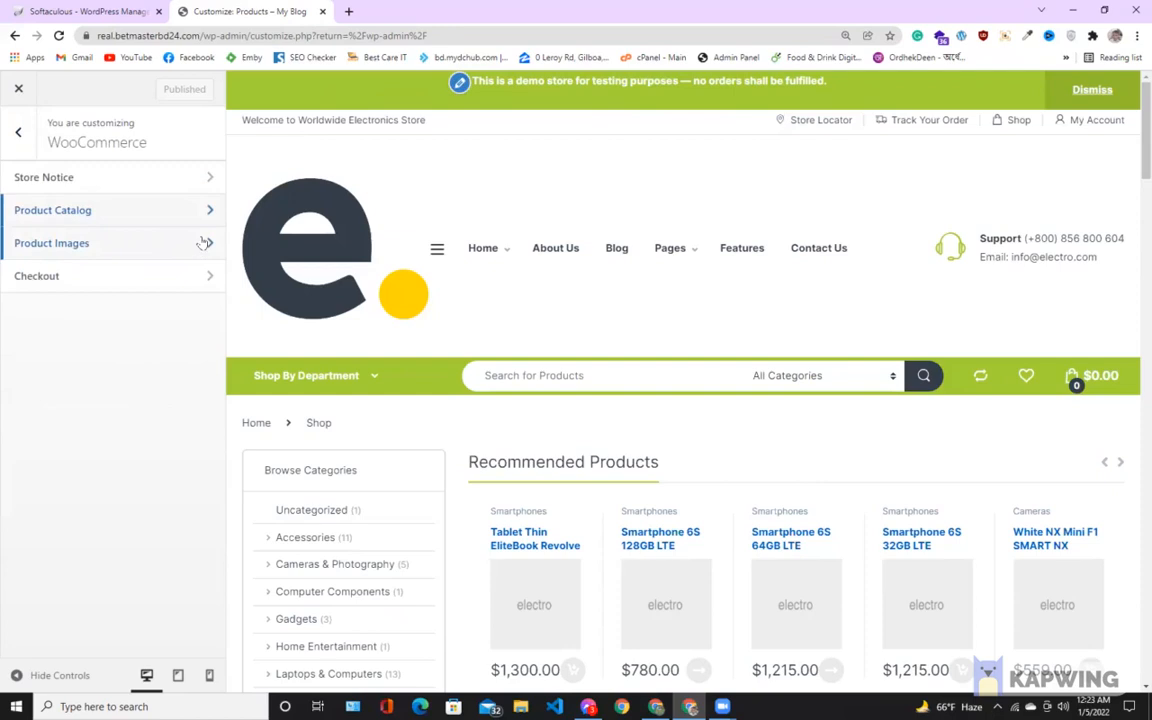
left_click(203, 243)
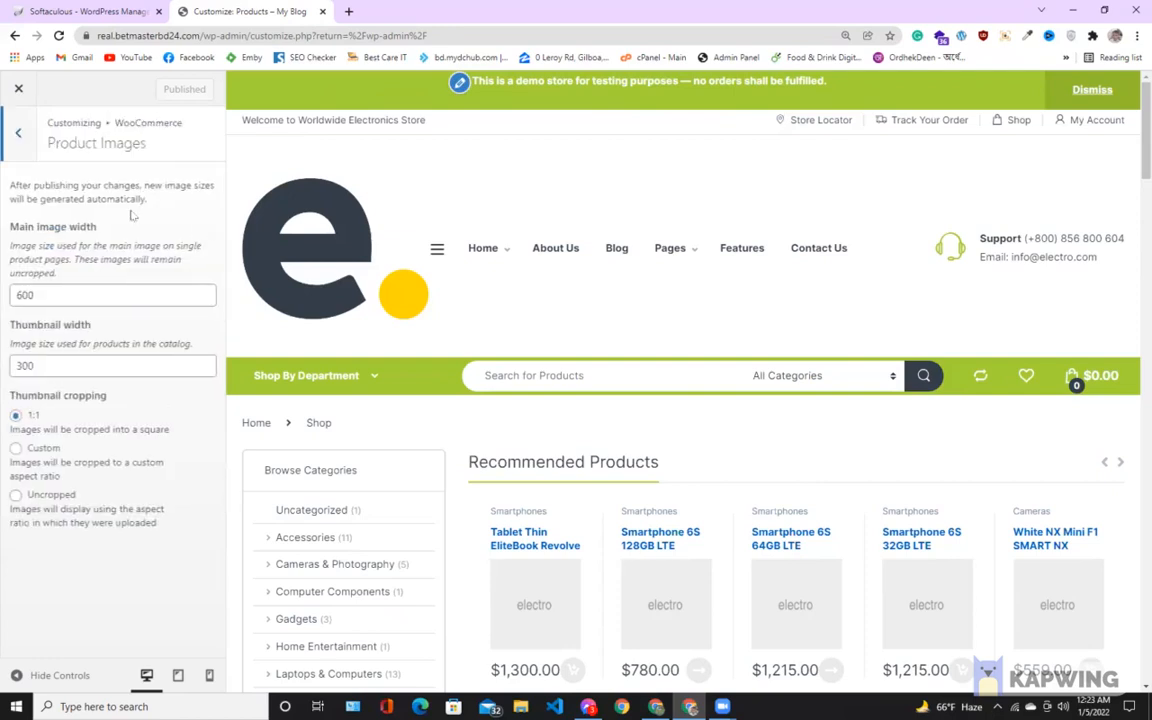
left_click(19, 134)
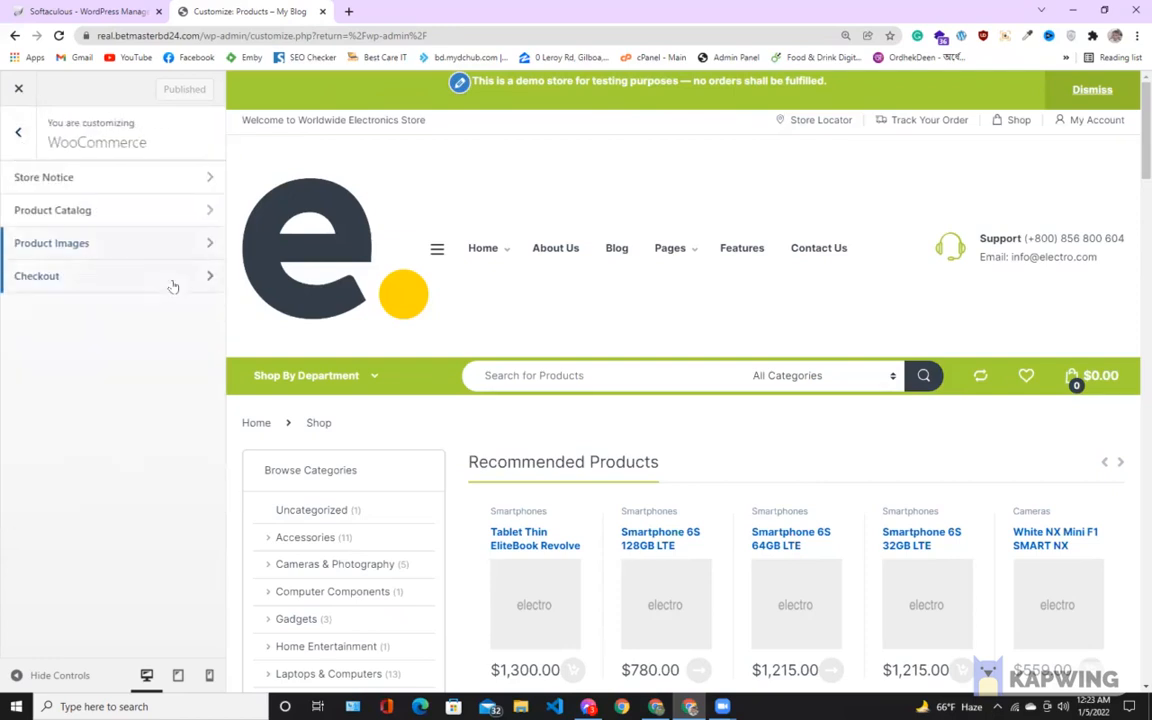
left_click(40, 284)
left_click(17, 134)
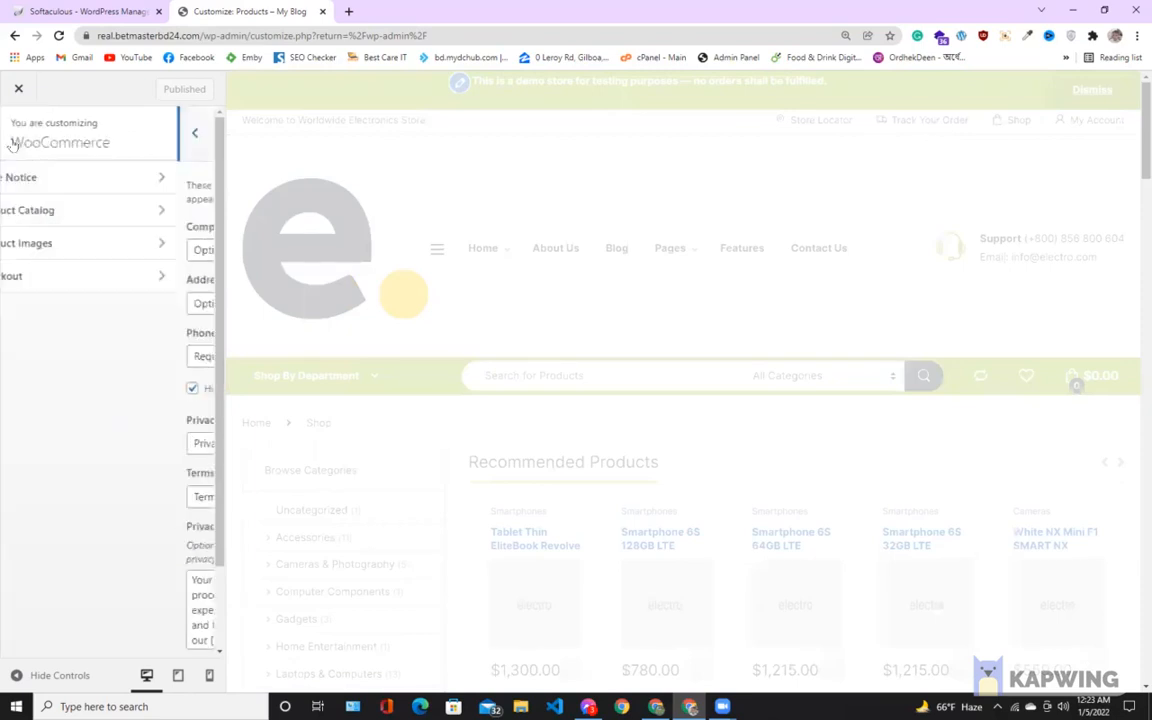
Look through the customizer's main list of sections and close the customizer
left_click(17, 134)
scroll(80, 575, "down", 3)
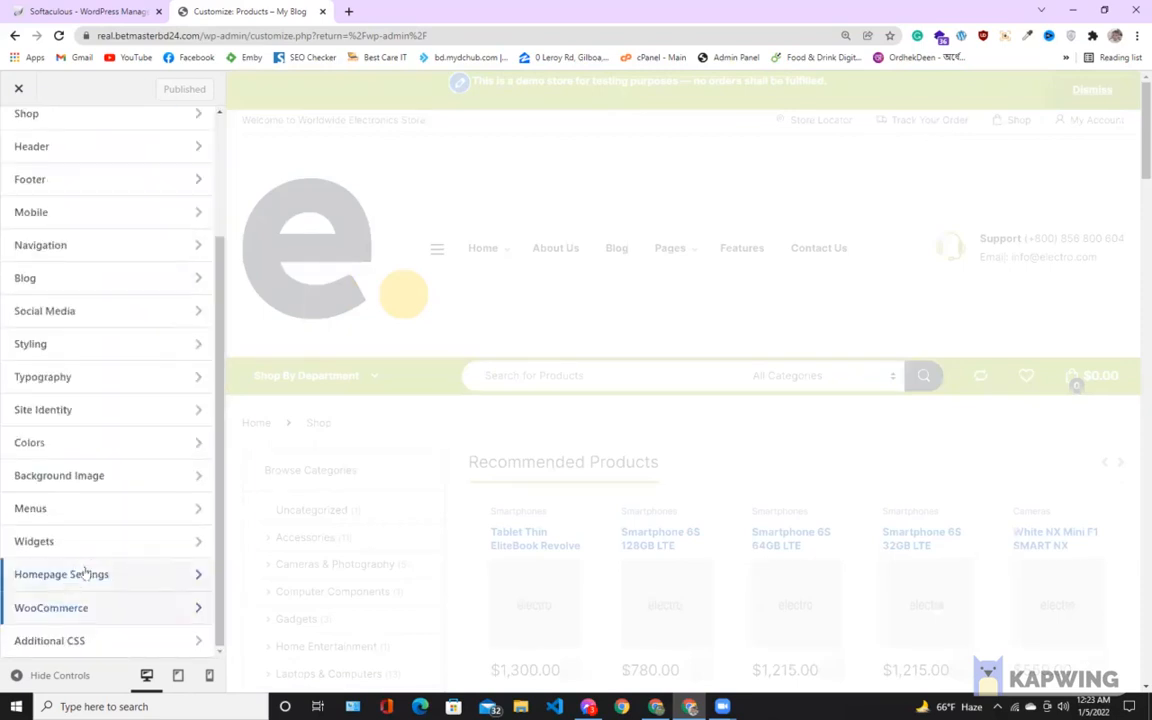
scroll(105, 545, "up", 3)
scroll(110, 520, "down", 3)
scroll(111, 522, "up", 3)
scroll(111, 522, "up", 1)
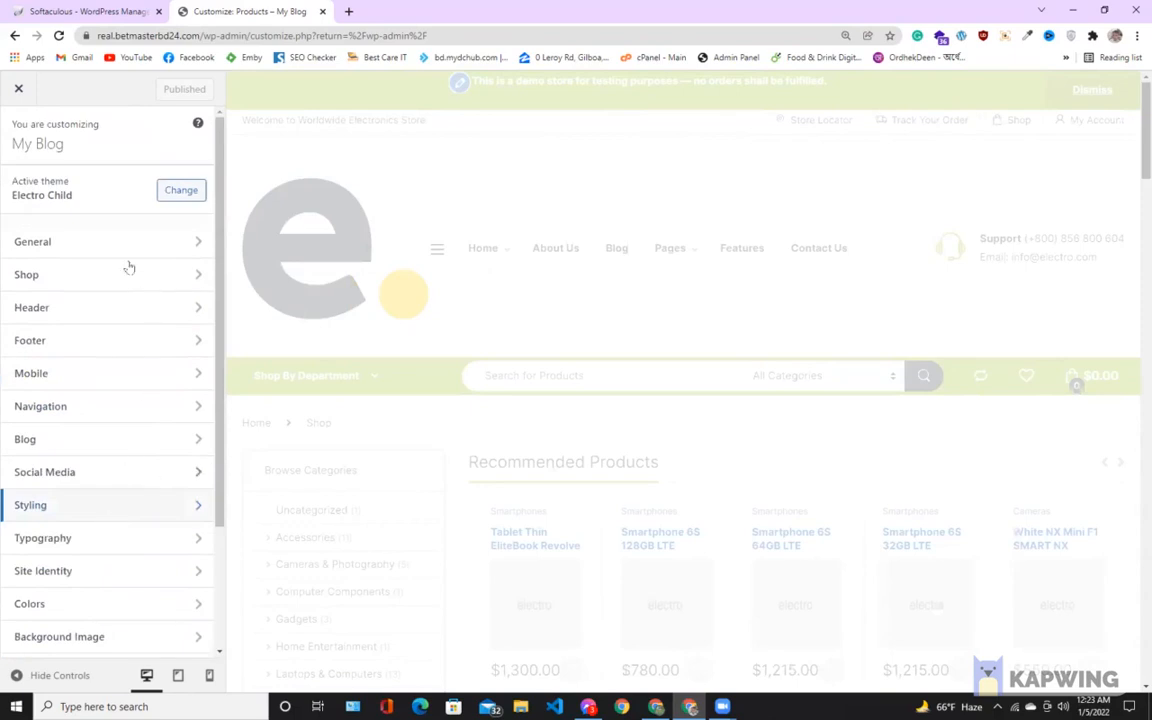
scroll(40, 335, "down", 3)
scroll(62, 495, "up", 2)
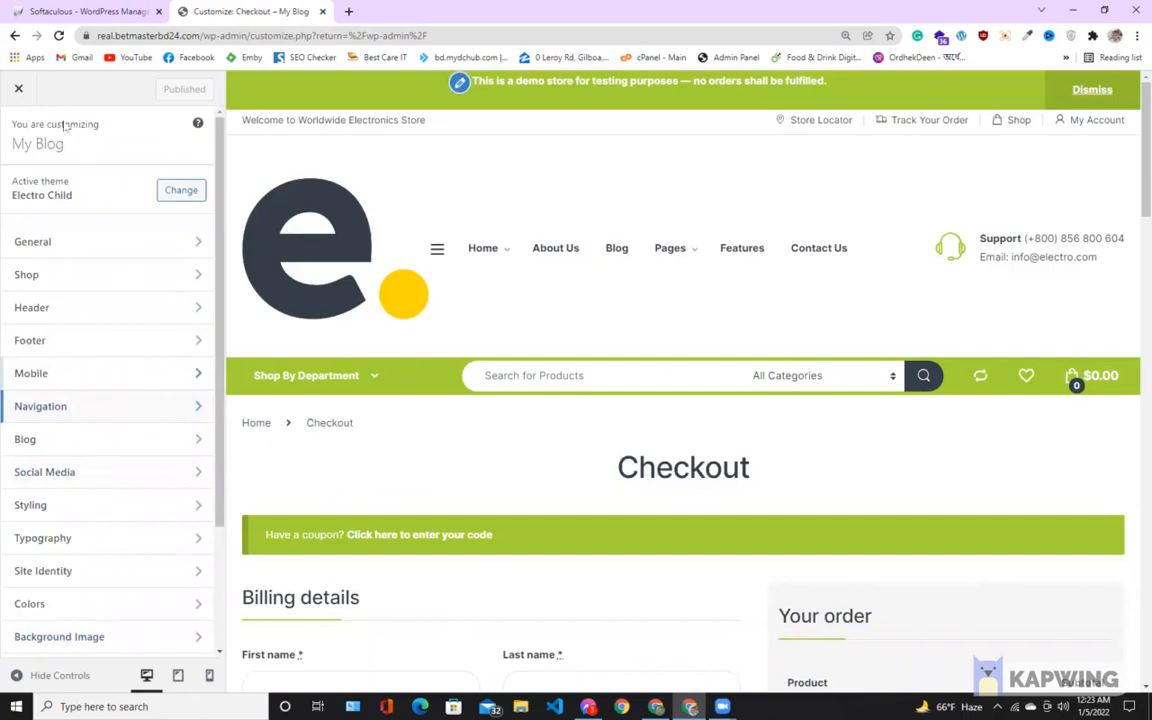
left_click(19, 90)
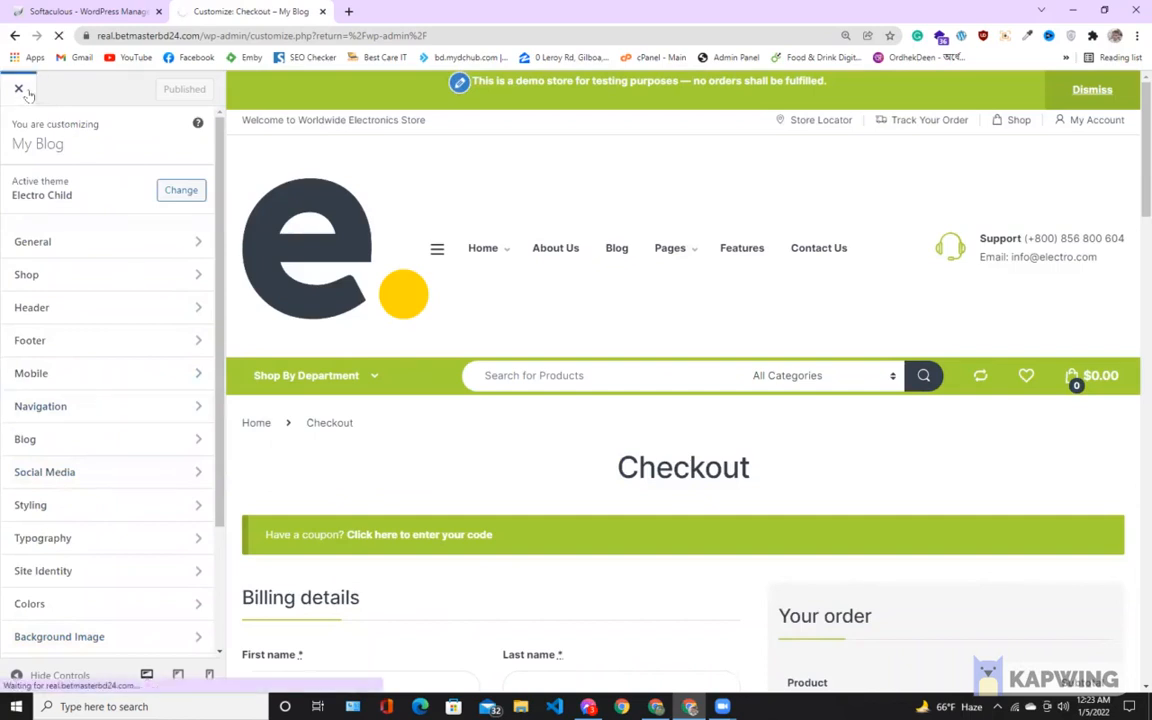